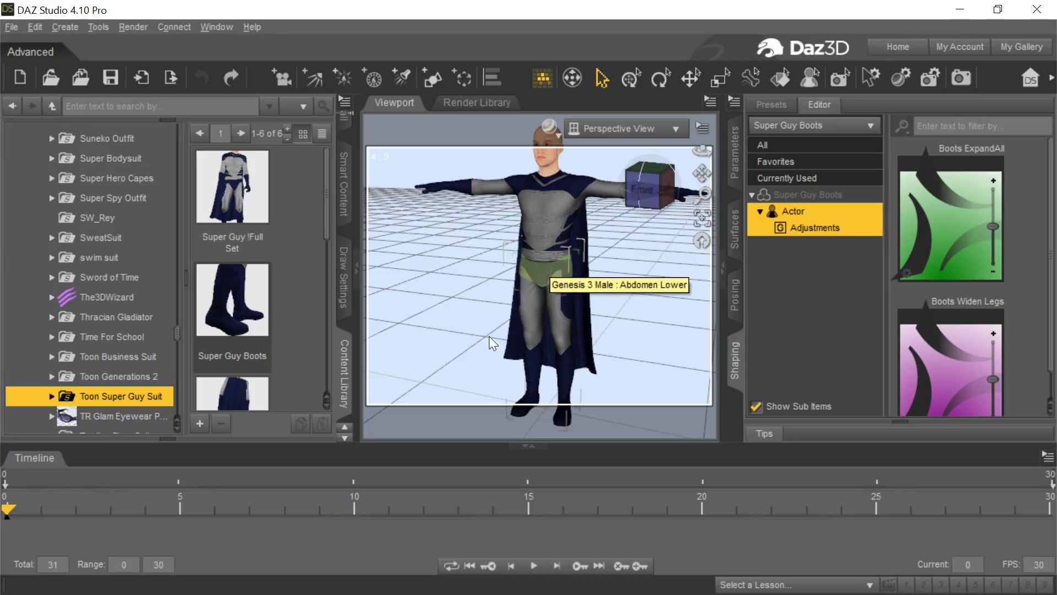
click(13, 27)
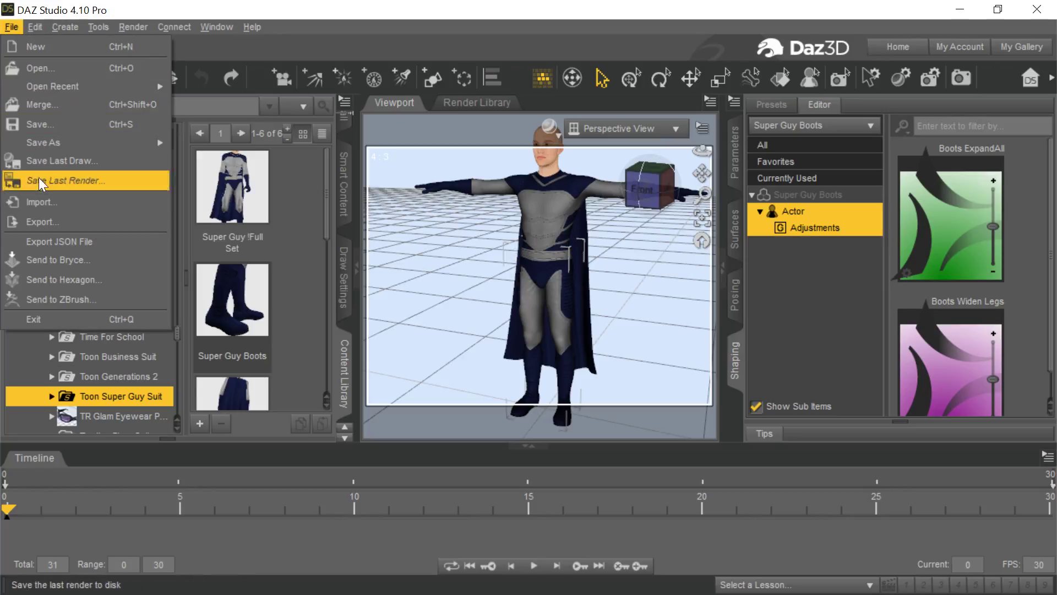
click(41, 221)
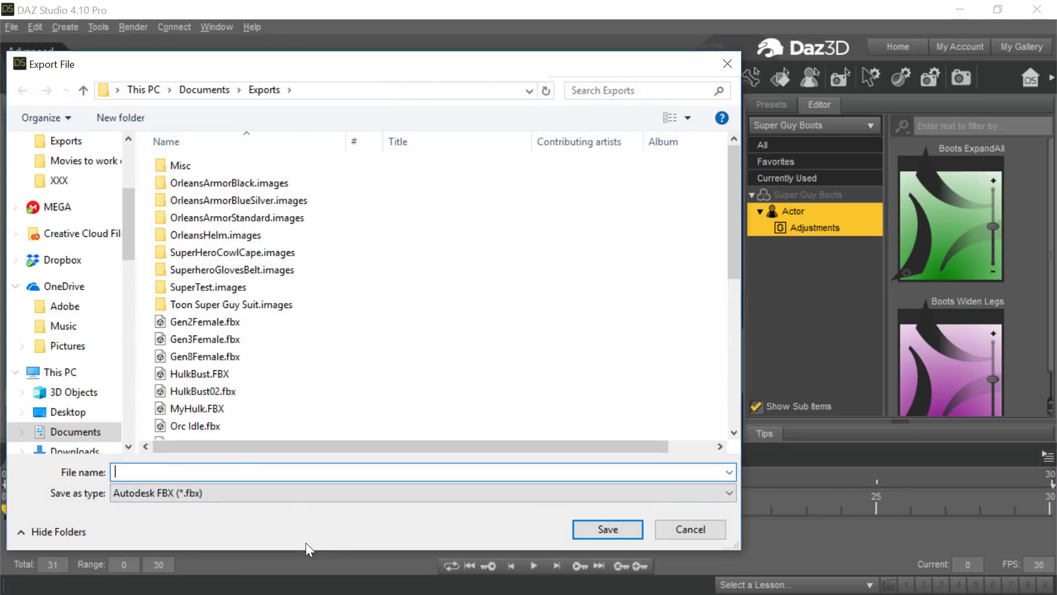
scroll(276, 391, down, 5)
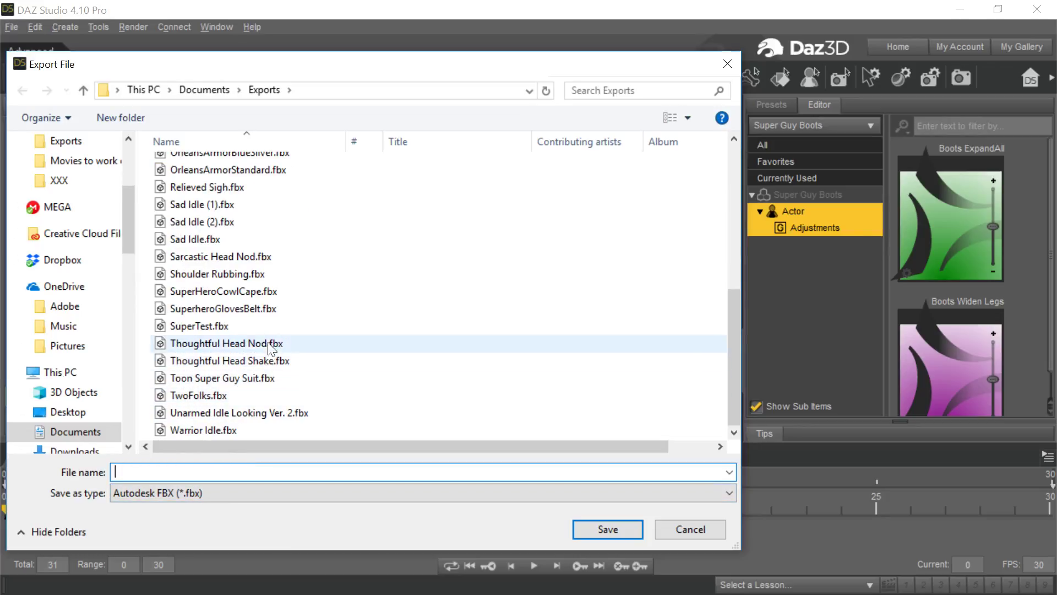
click(275, 378)
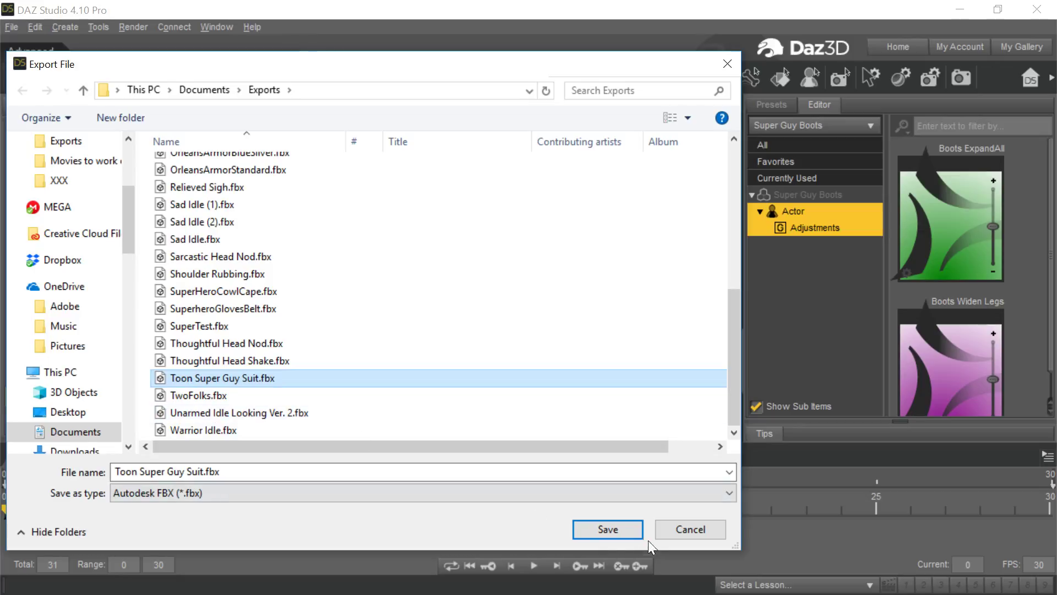
click(715, 526)
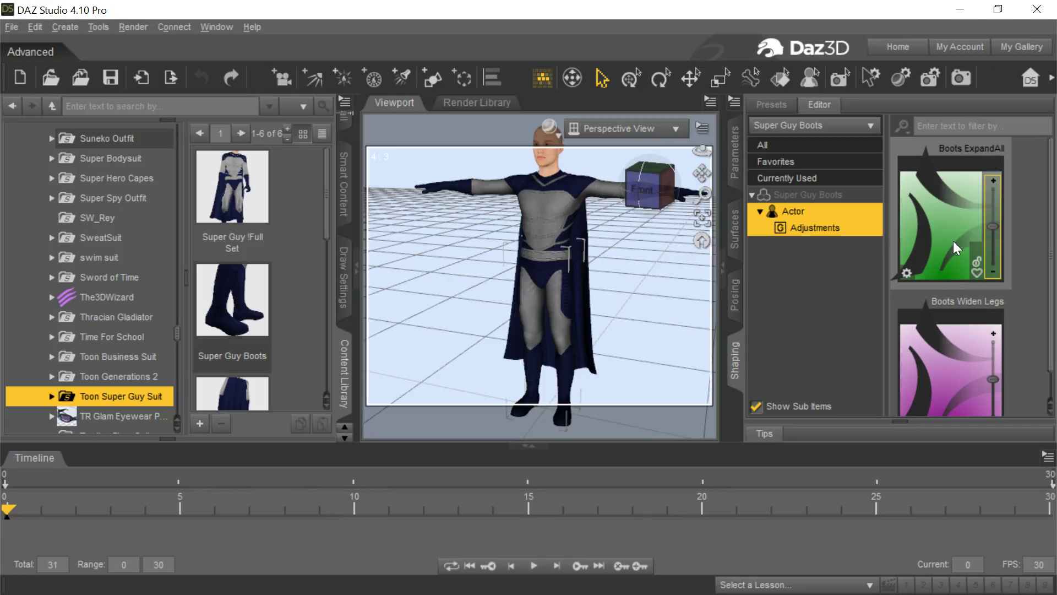
Inspect the parameter settings of the Boots ExpandAll morph, including its internal name, and close them.
click(906, 273)
click(921, 287)
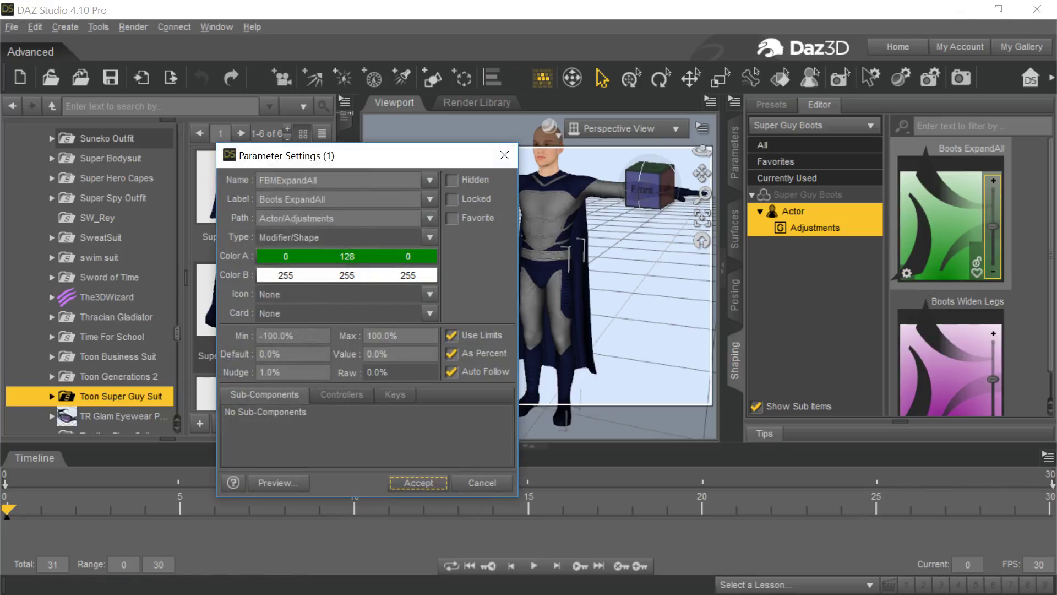
click(504, 154)
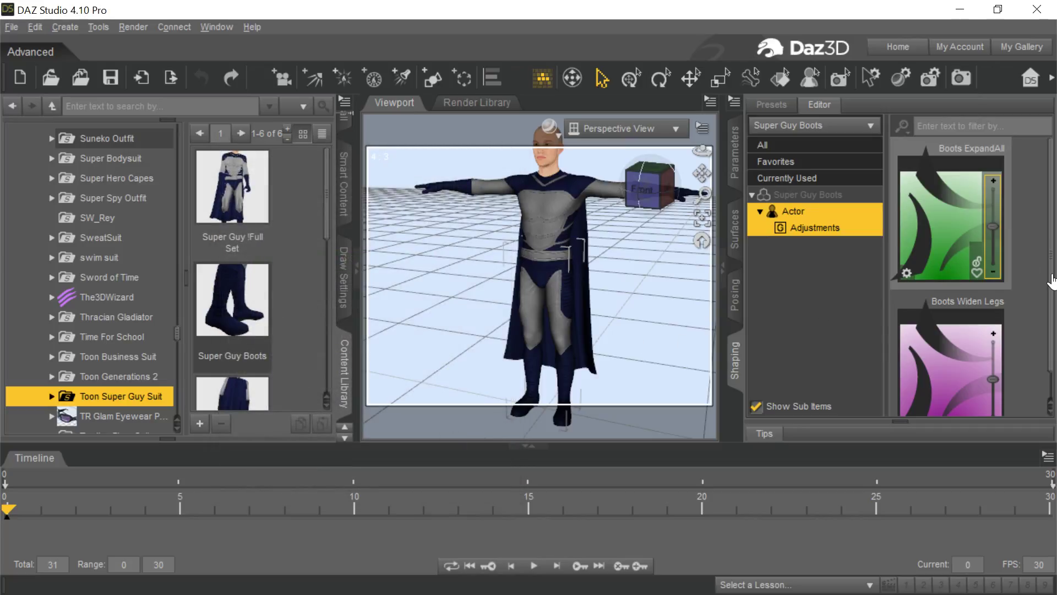
Review the morph export rules in the FBX export options for Toon Super Guy Suit.fbx, and leave without exporting.
scroll(1013, 302, down, 1)
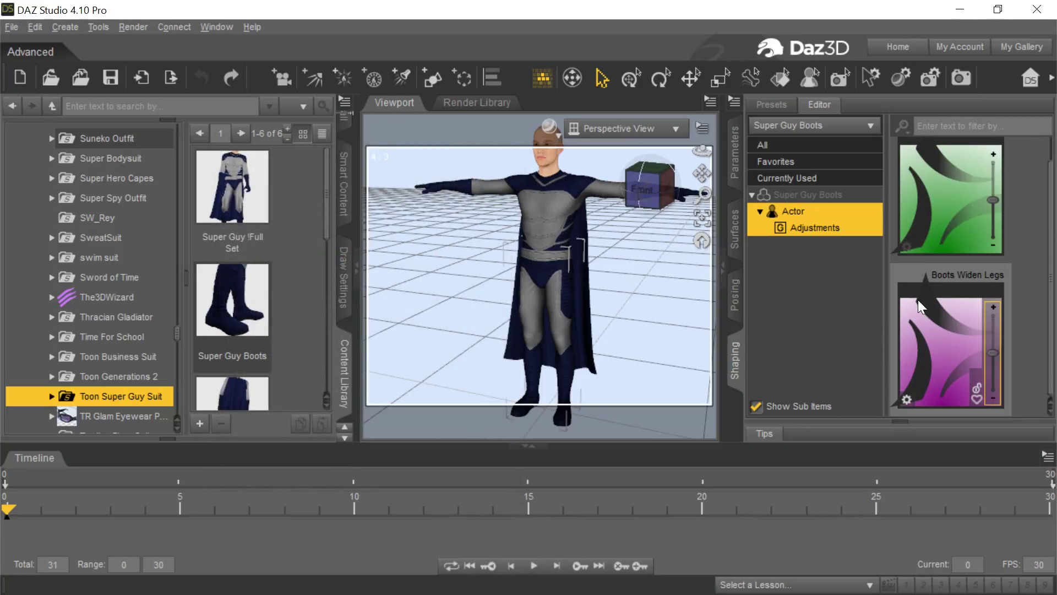
click(9, 27)
click(67, 220)
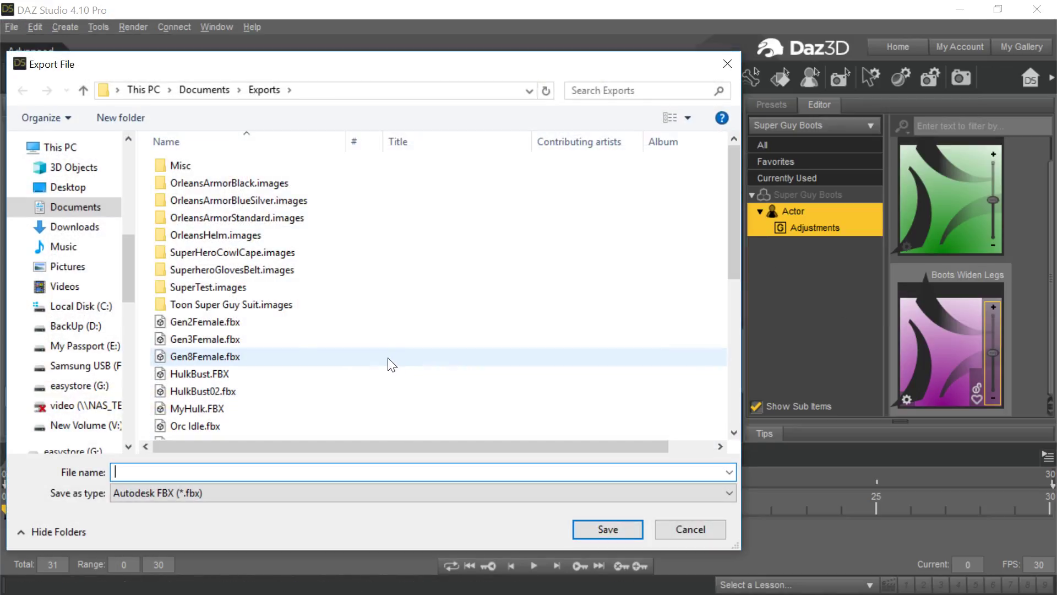
scroll(267, 388, down, 5)
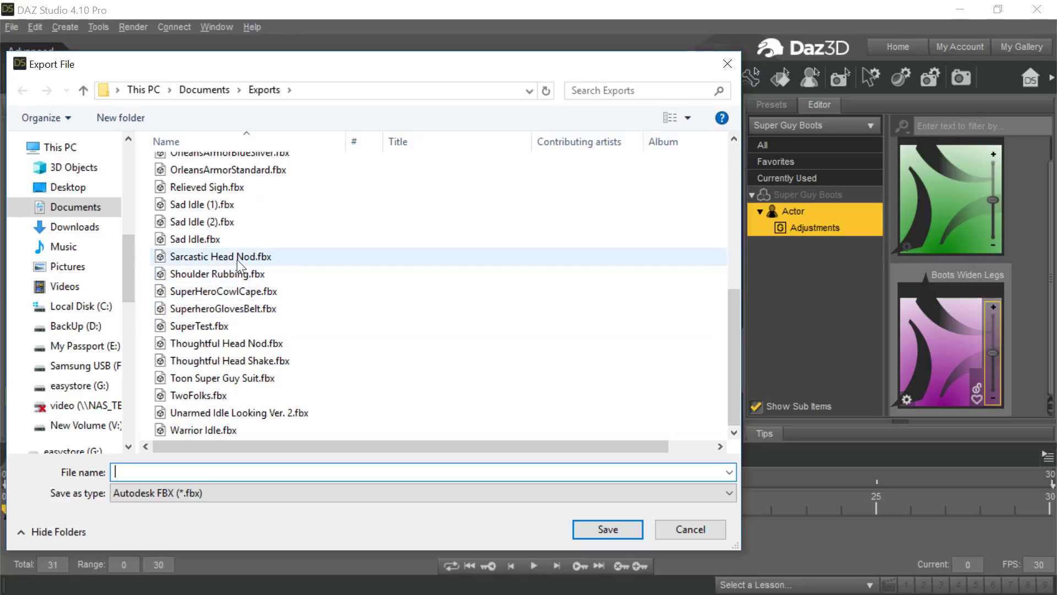
click(252, 380)
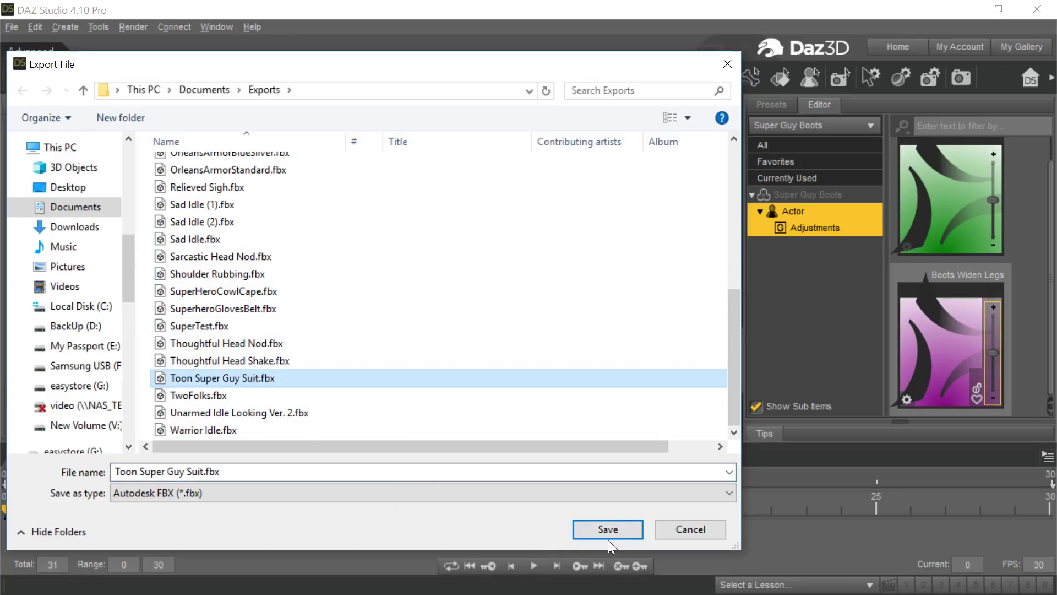
click(608, 532)
click(489, 325)
click(228, 331)
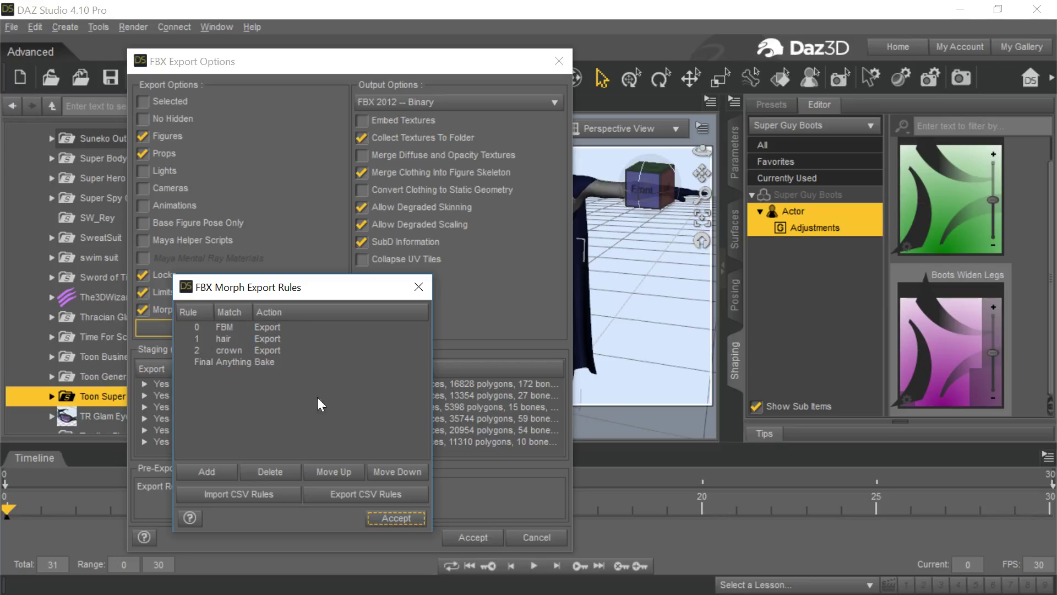
click(375, 520)
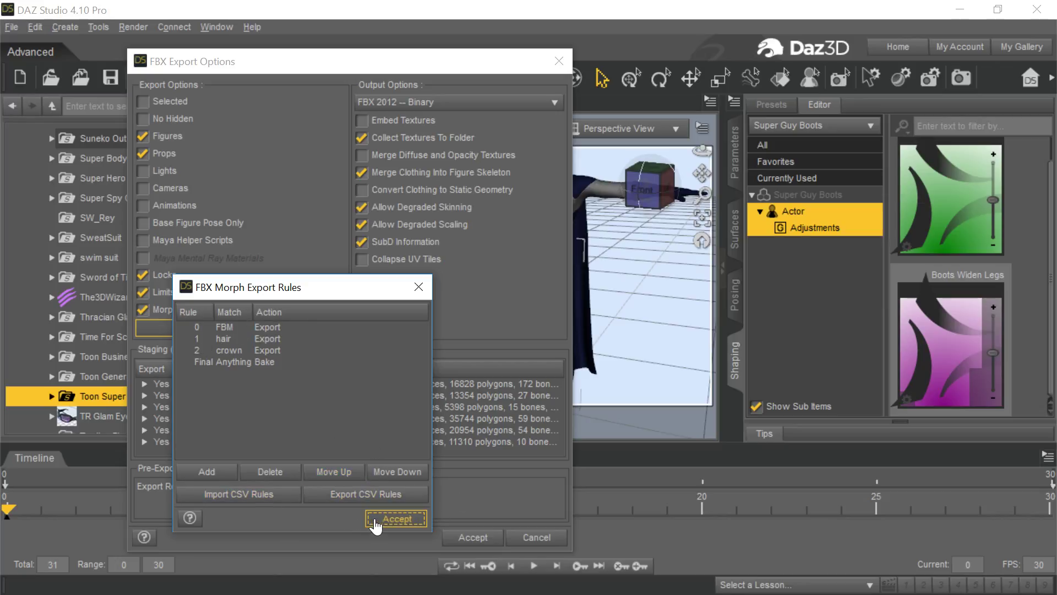
click(542, 535)
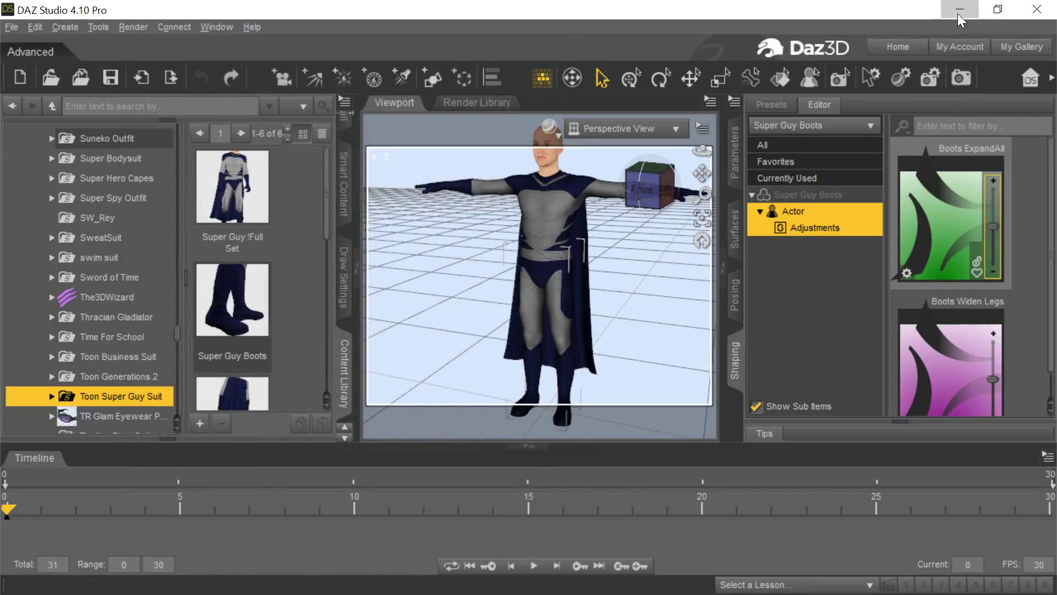
Switch to Character Creator and load Toon Super Guy Suit.fbx from the Exports folder with Transformer.
click(958, 10)
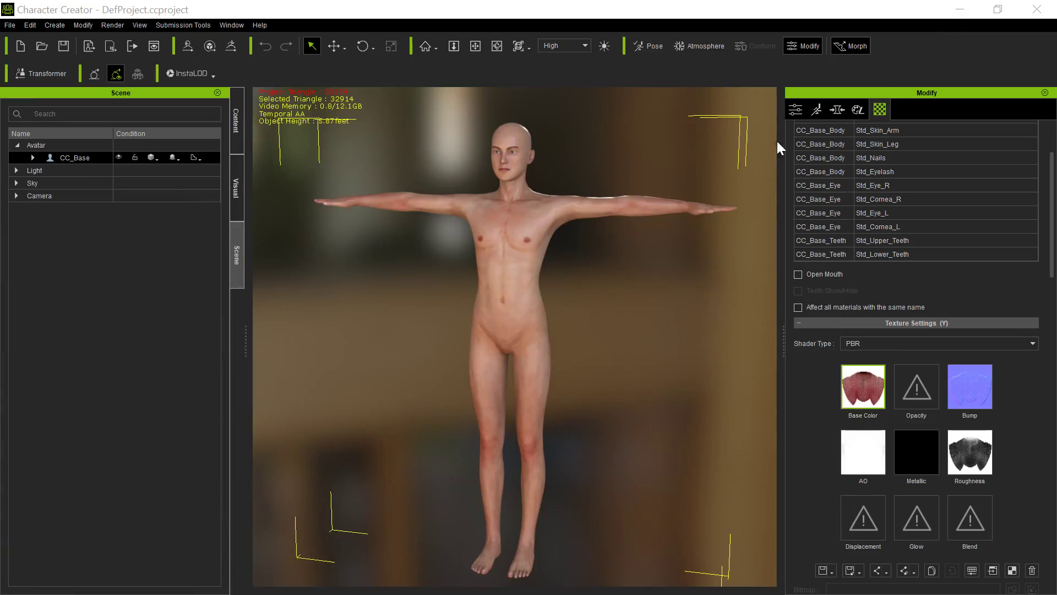
click(50, 74)
scroll(278, 226, down, 10)
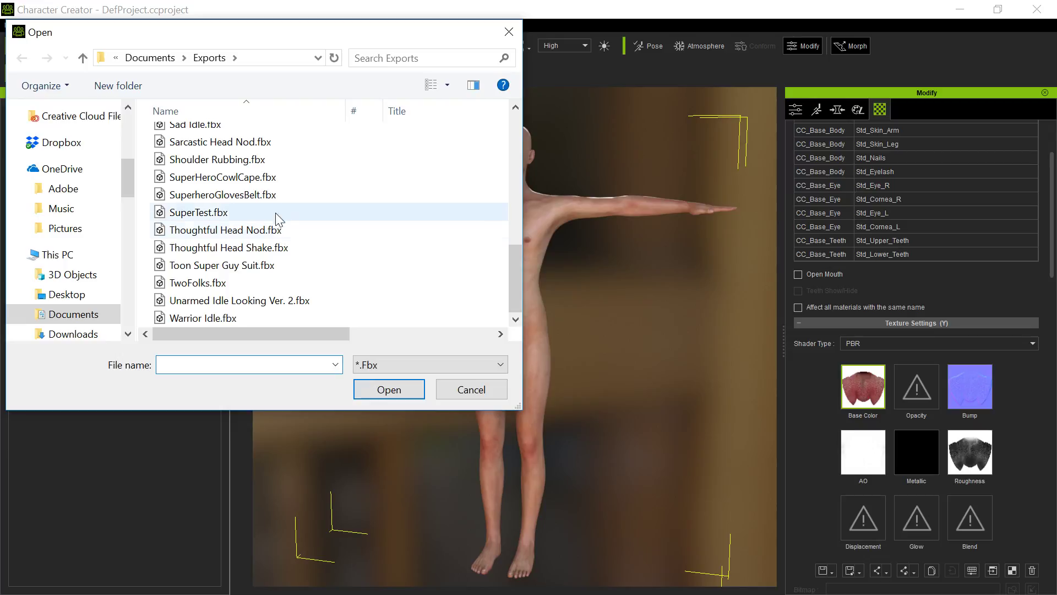
click(270, 265)
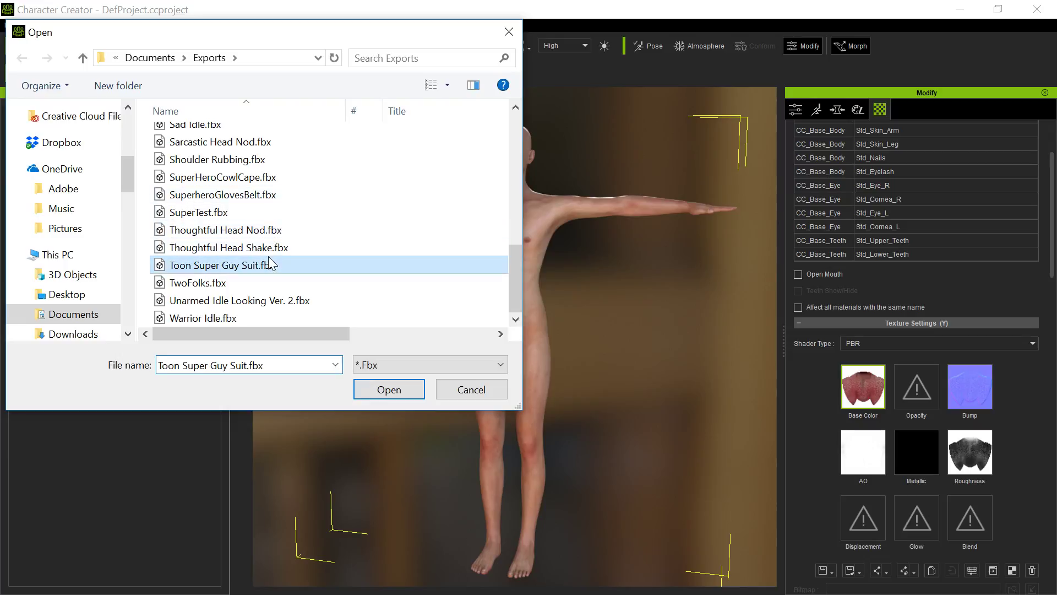
click(380, 390)
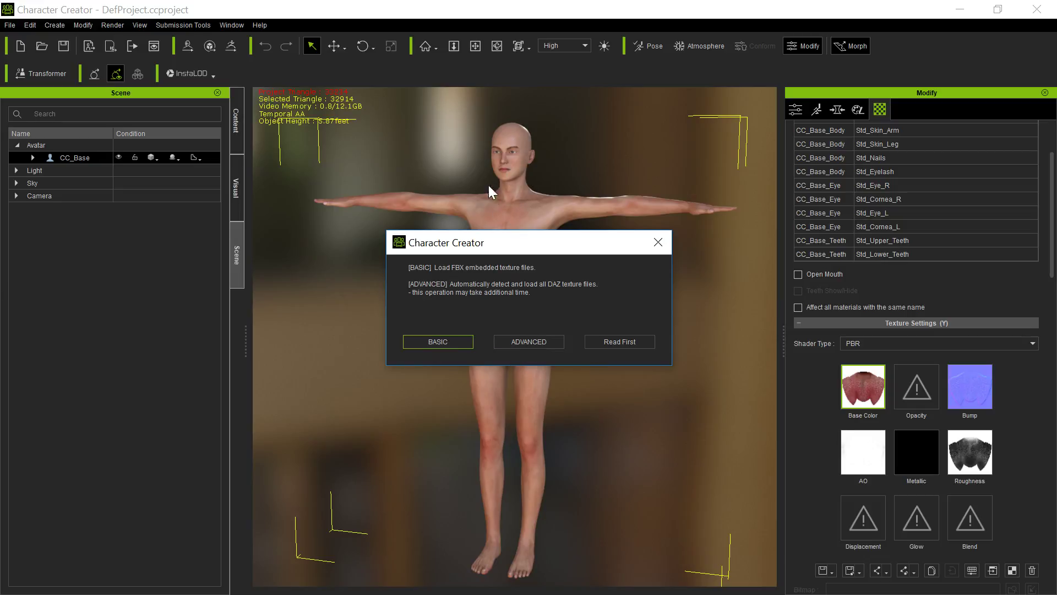
Import the character with Basic texture loading, discarding the current project unsaved and keeping the listed clothing asset settings.
click(436, 342)
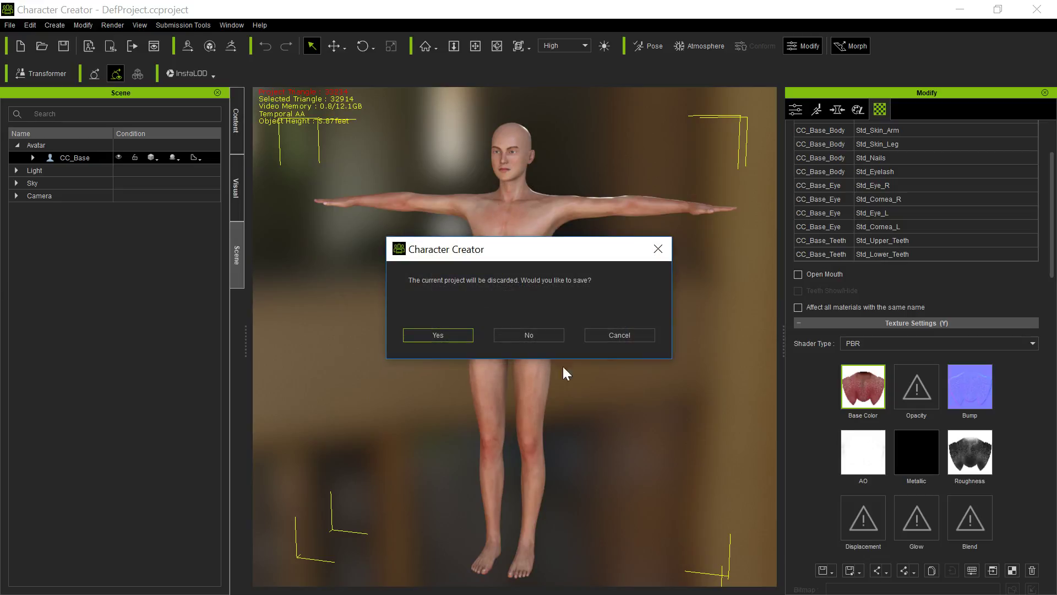
click(530, 337)
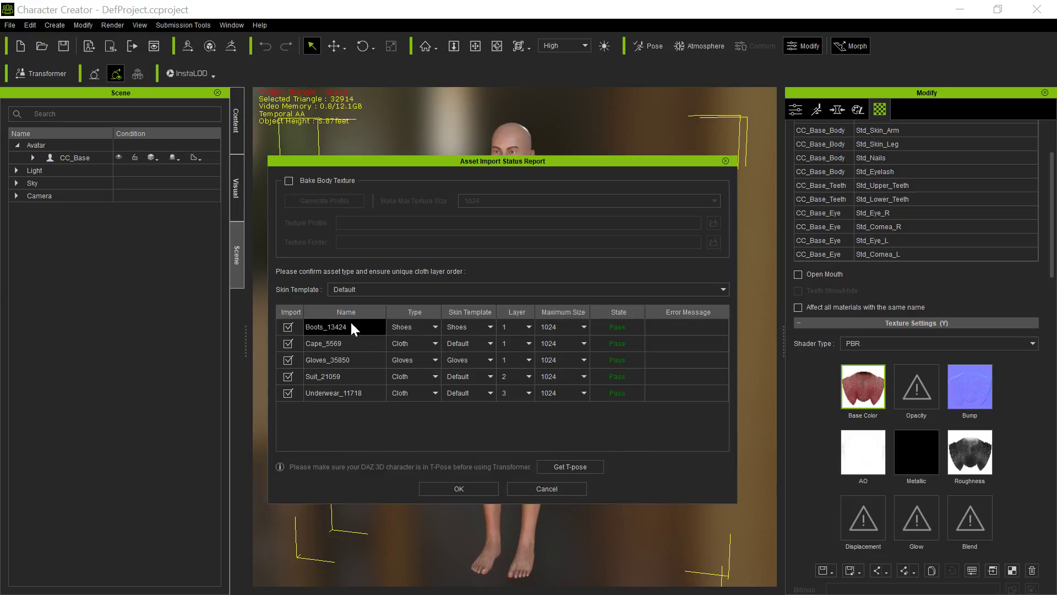
click(468, 490)
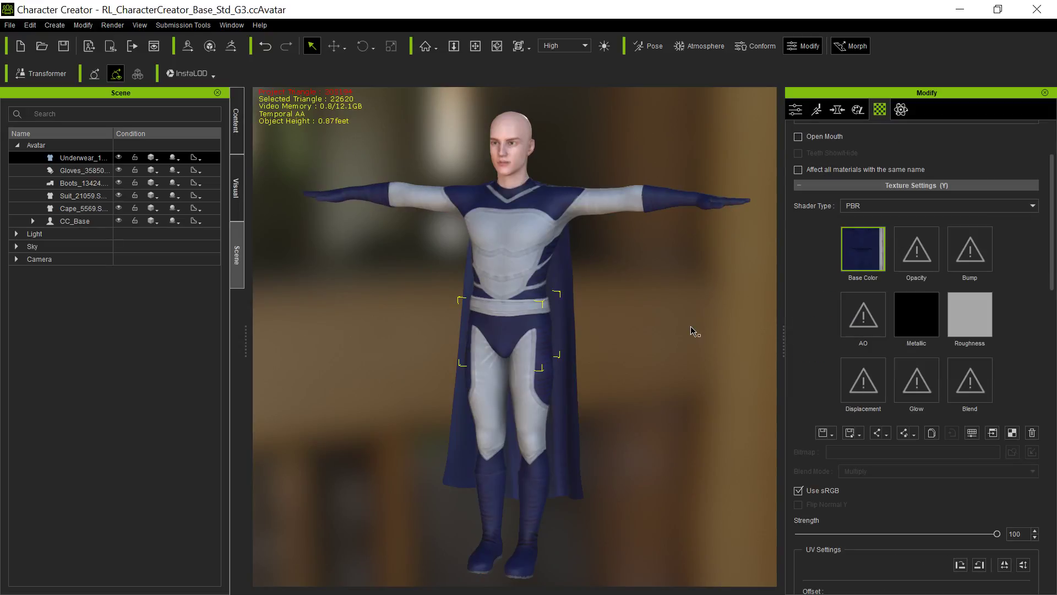
Select the character's suit and launch its base color texture in Photoshop.
click(524, 229)
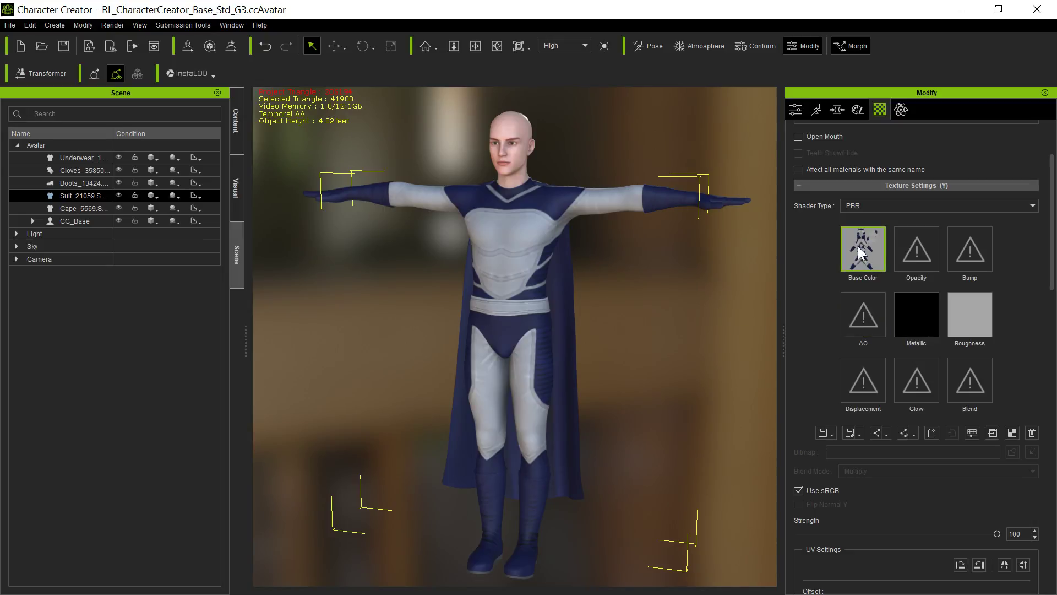
click(992, 433)
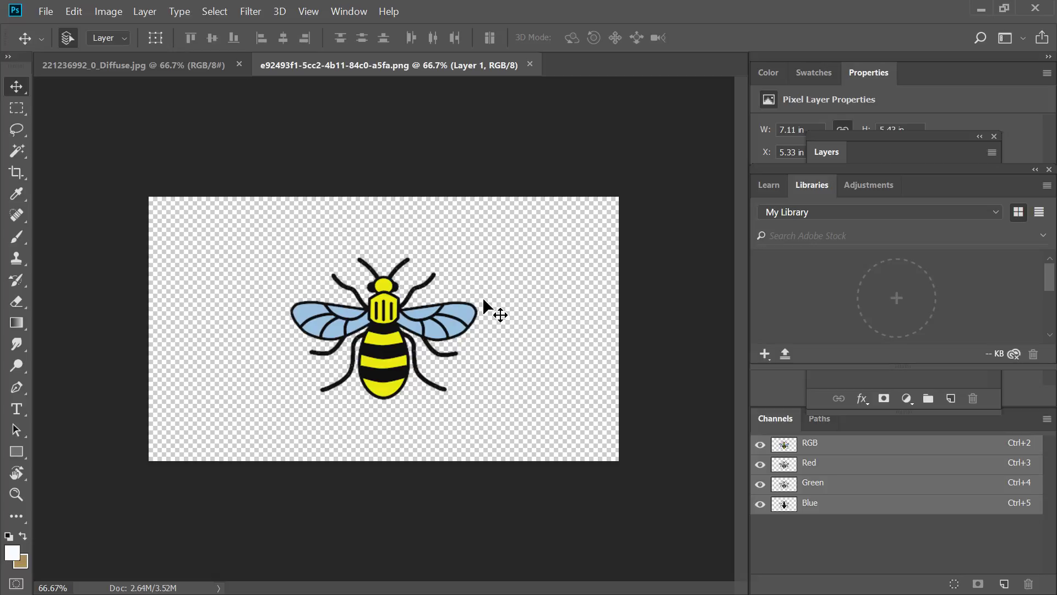
Copy the whole bee image and paste it into the suit texture 221236992_0_Diffuse.jpg.
key(ctrl+a)
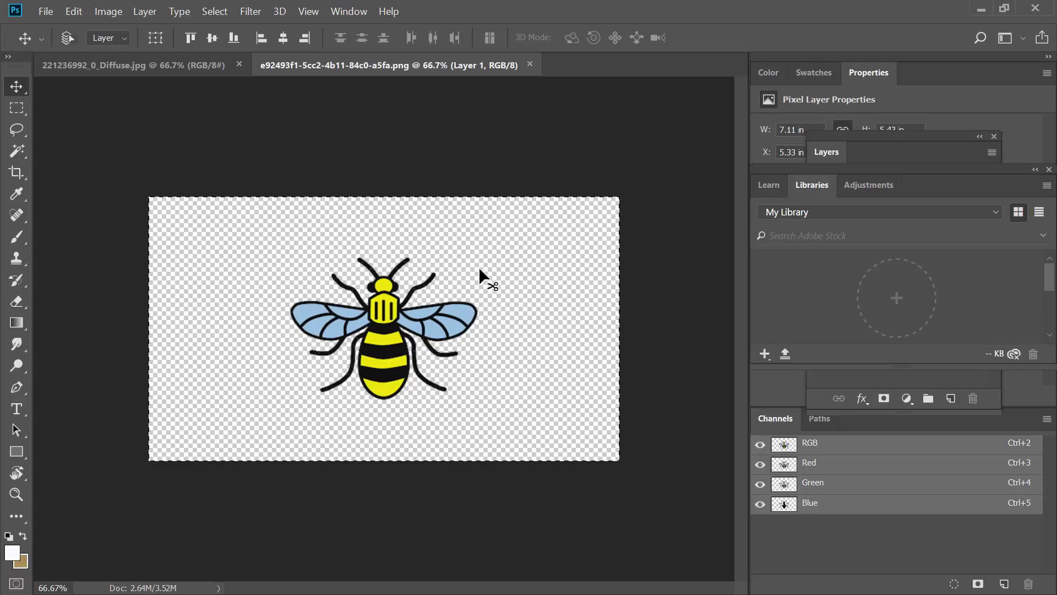
click(163, 64)
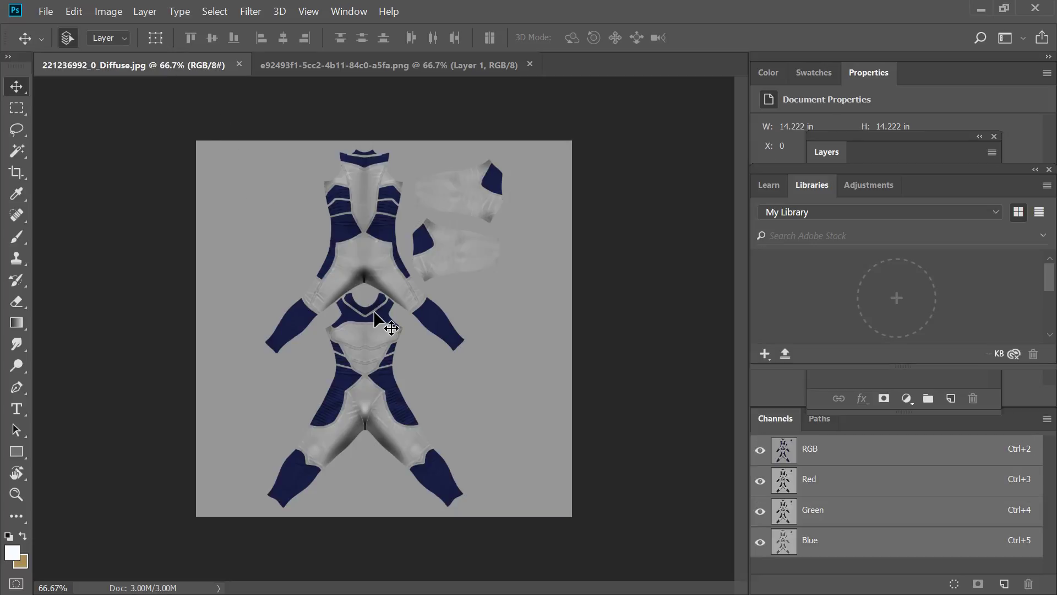
key(ctrl+v)
Free-transform the pasted bee to about 28% scale and place it on the chest of the lower suit piece.
mouse_move(376, 360)
mouse_down()
mouse_move(452, 359)
mouse_move(540, 383)
mouse_move(364, 362)
mouse_up()
click(74, 11)
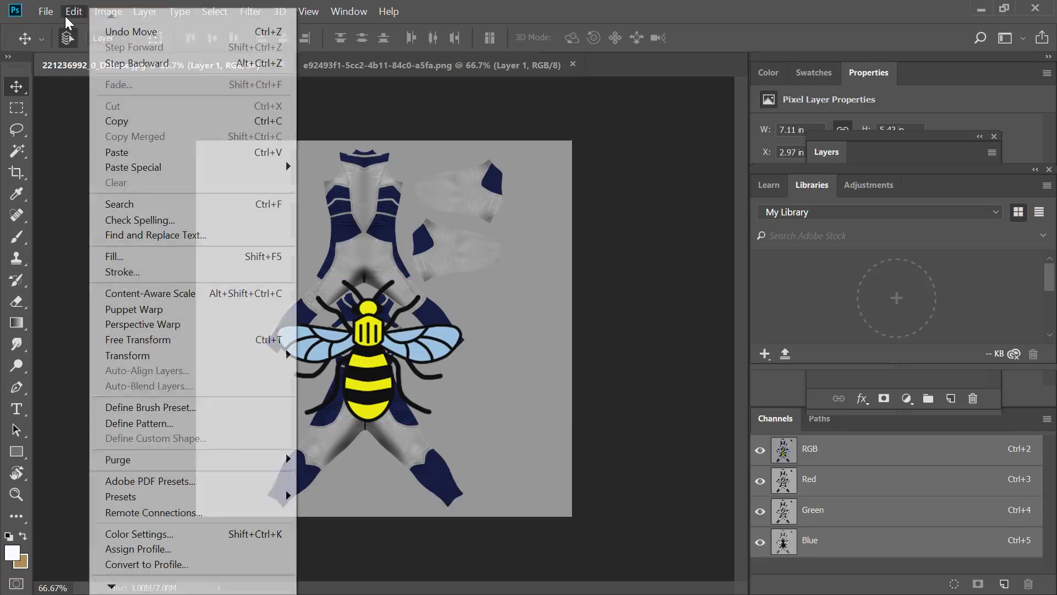
click(175, 339)
drag(461, 278, 328, 383)
drag(302, 420, 375, 355)
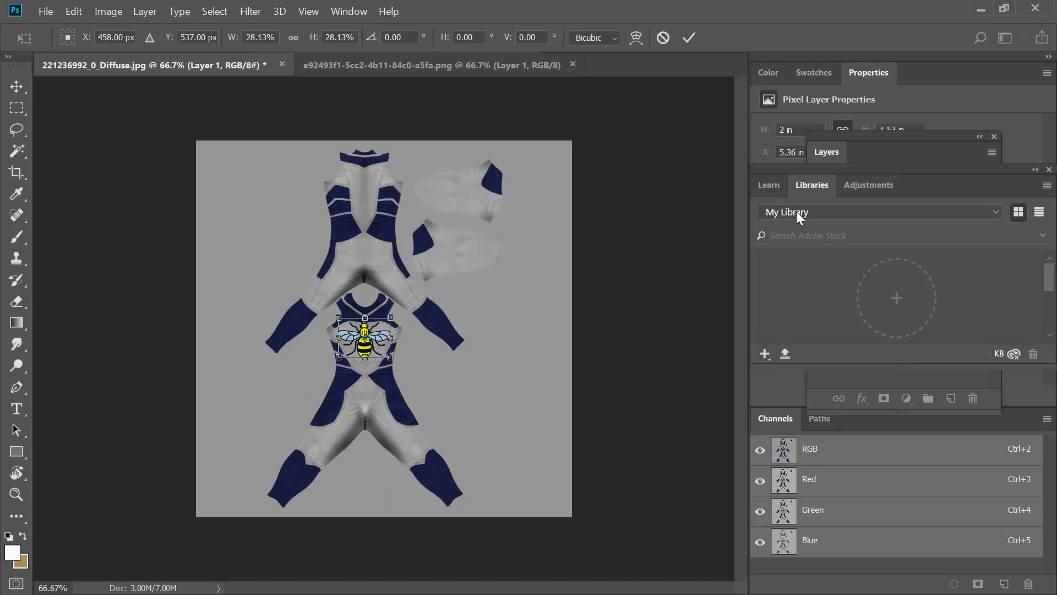
double_click(872, 152)
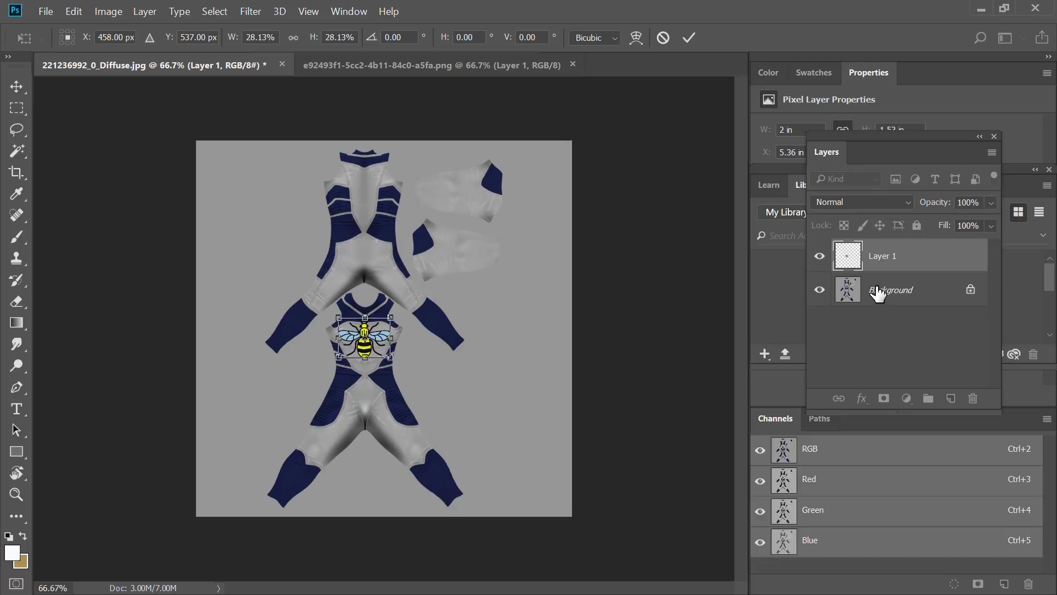
click(687, 38)
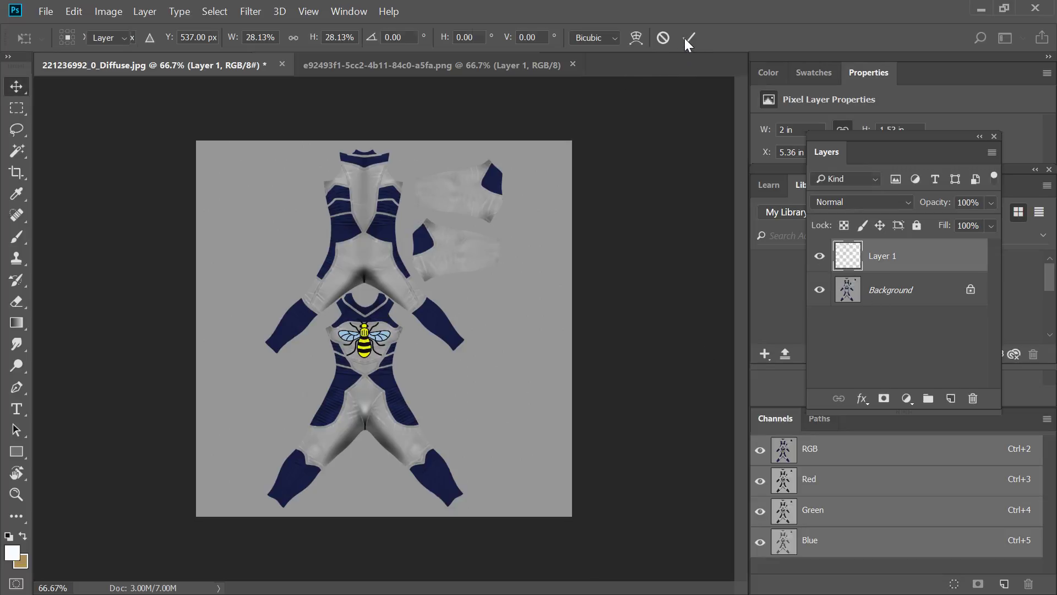
Fill the Background layer behind the bee with black.
click(903, 290)
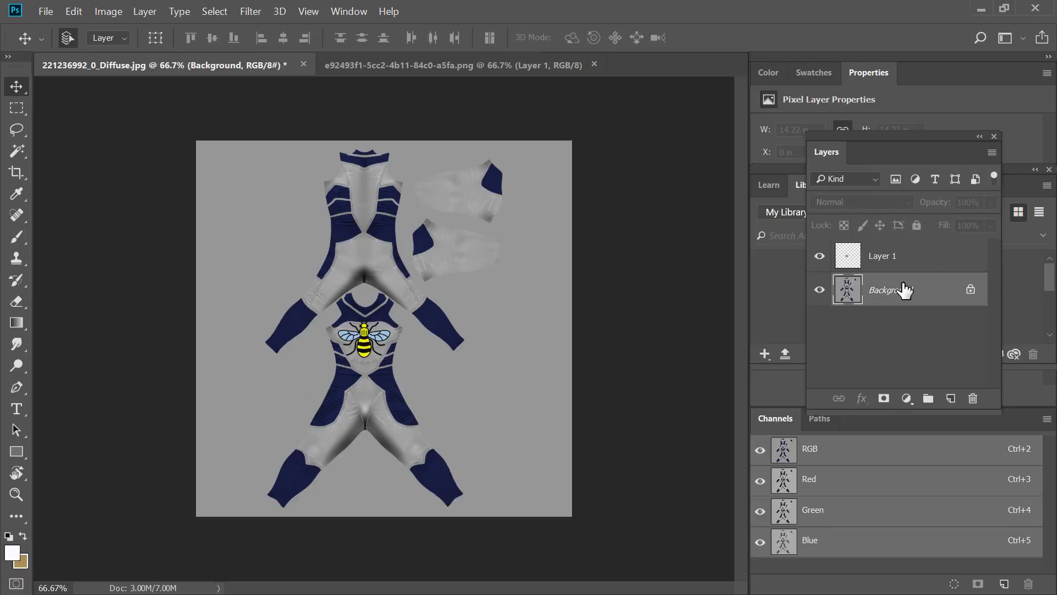
click(73, 12)
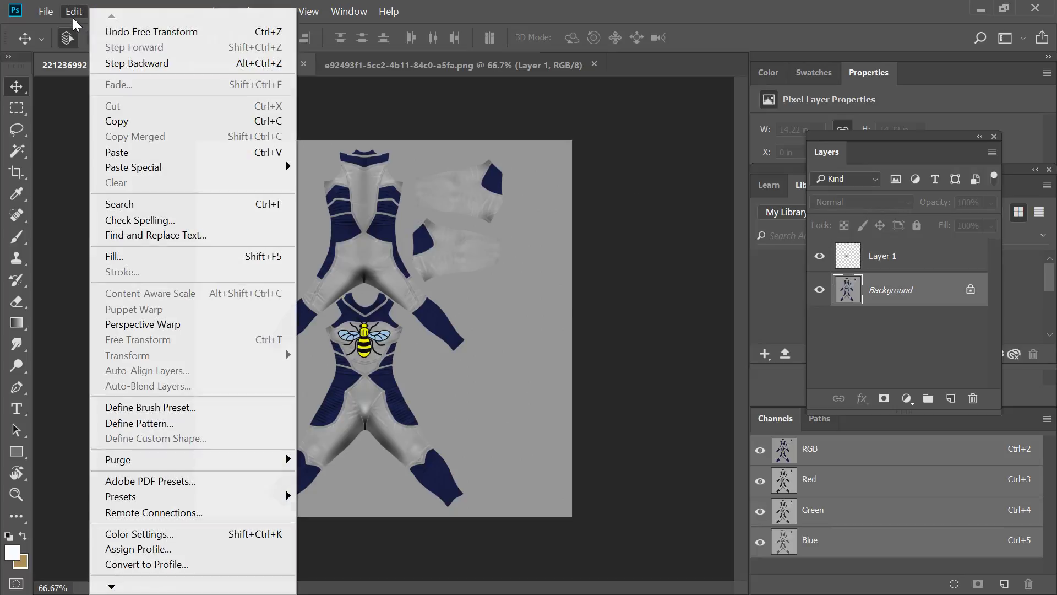
click(156, 258)
click(842, 157)
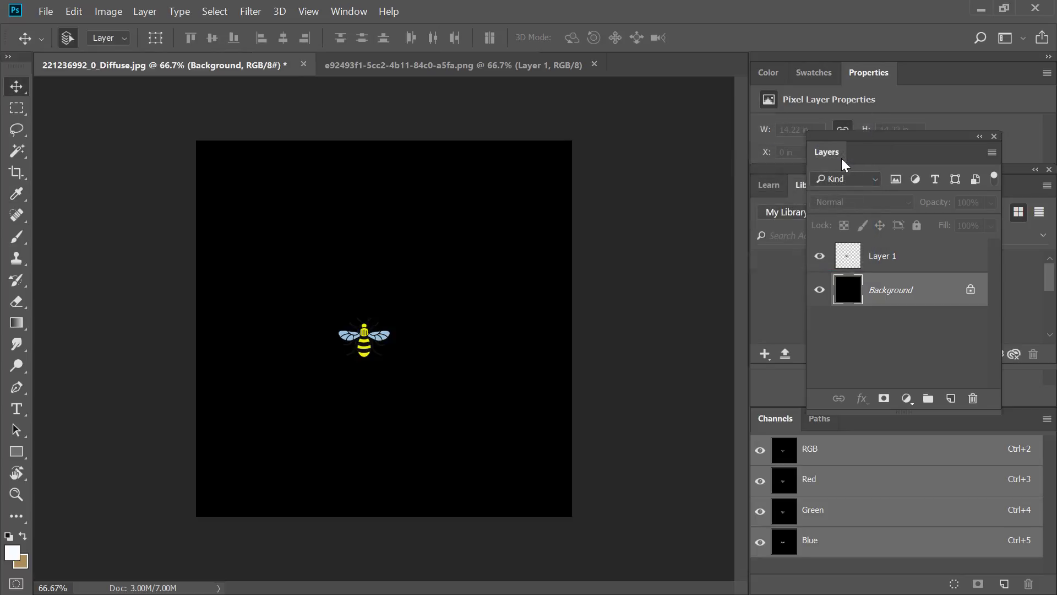
Quick-export the black bee suit texture as 221236992_0_Diffuse.png into the Downloads folder.
click(46, 11)
mouse_move(160, 224)
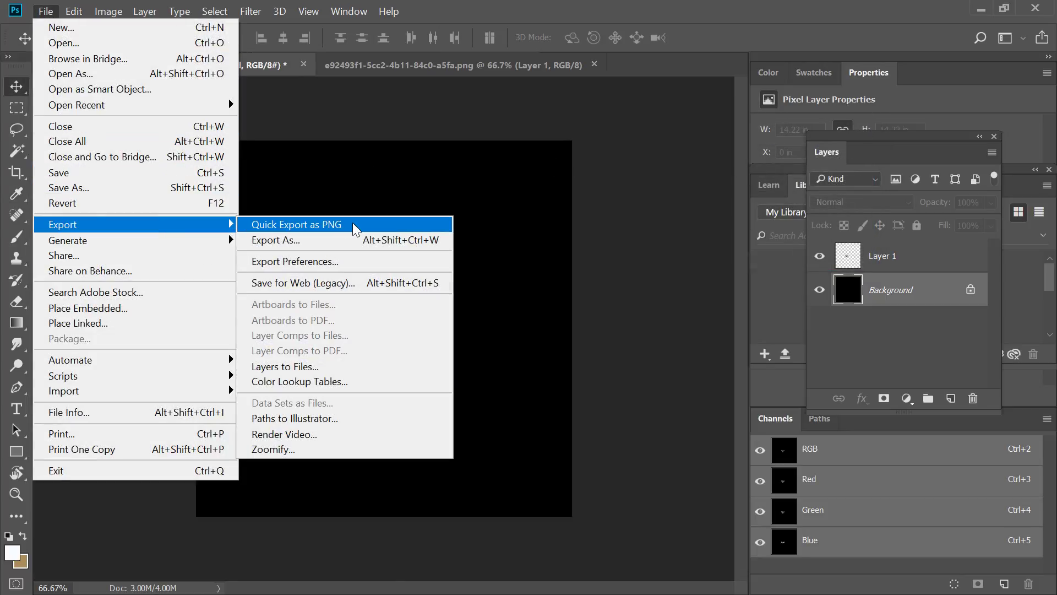
click(361, 224)
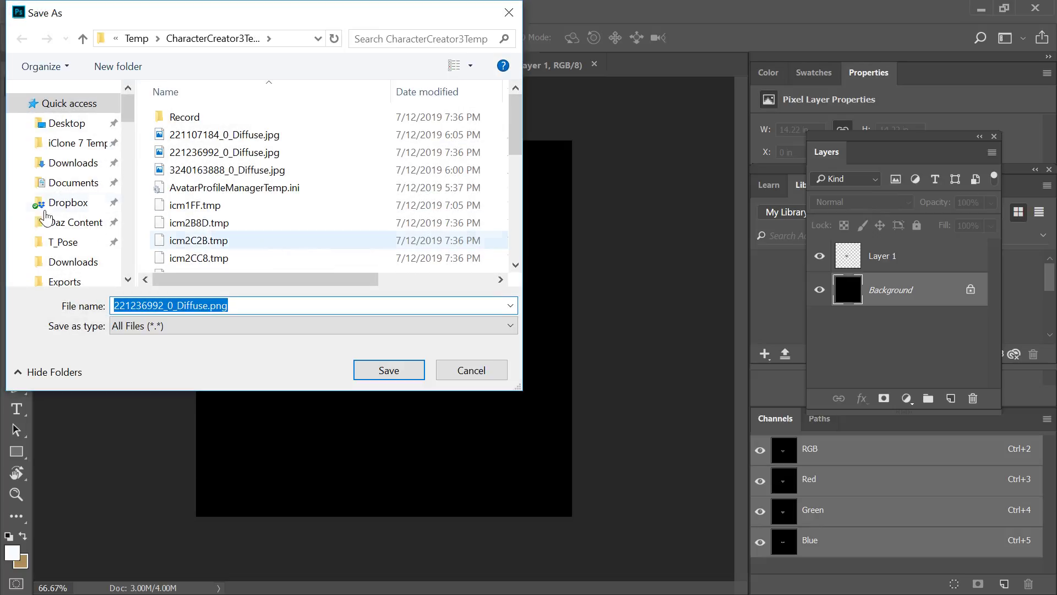
click(58, 166)
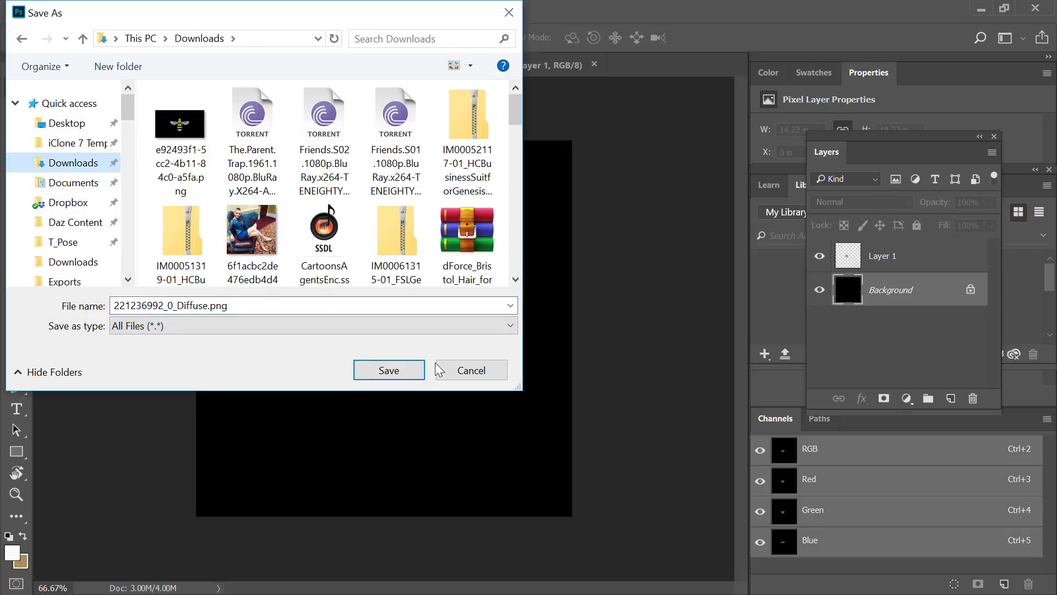
click(413, 371)
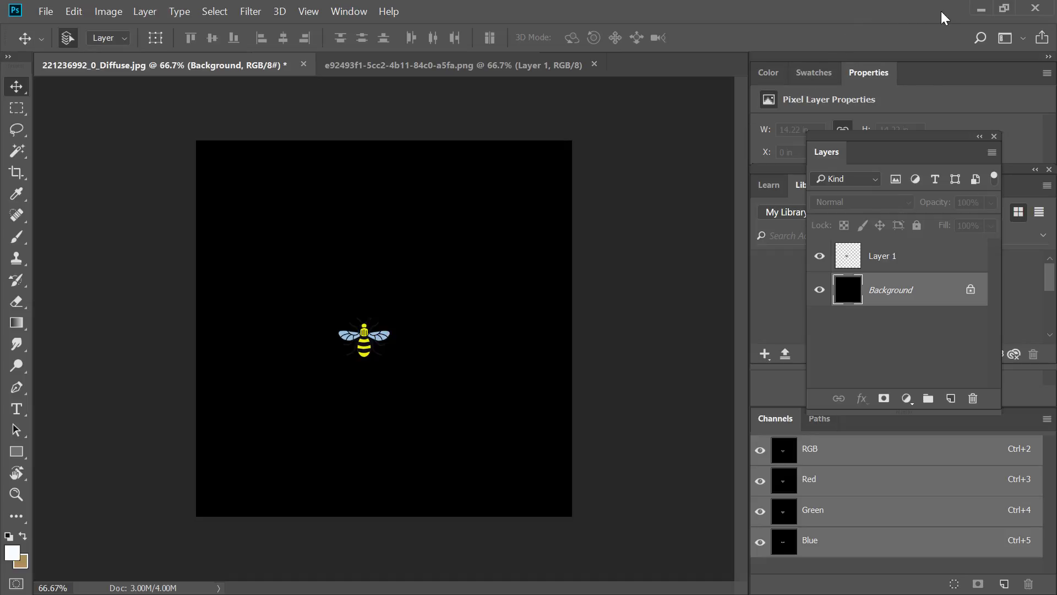
Switch back to Character Creator and load 221236992_0_Diffuse.png from Downloads as the suit's Base Color texture.
click(982, 10)
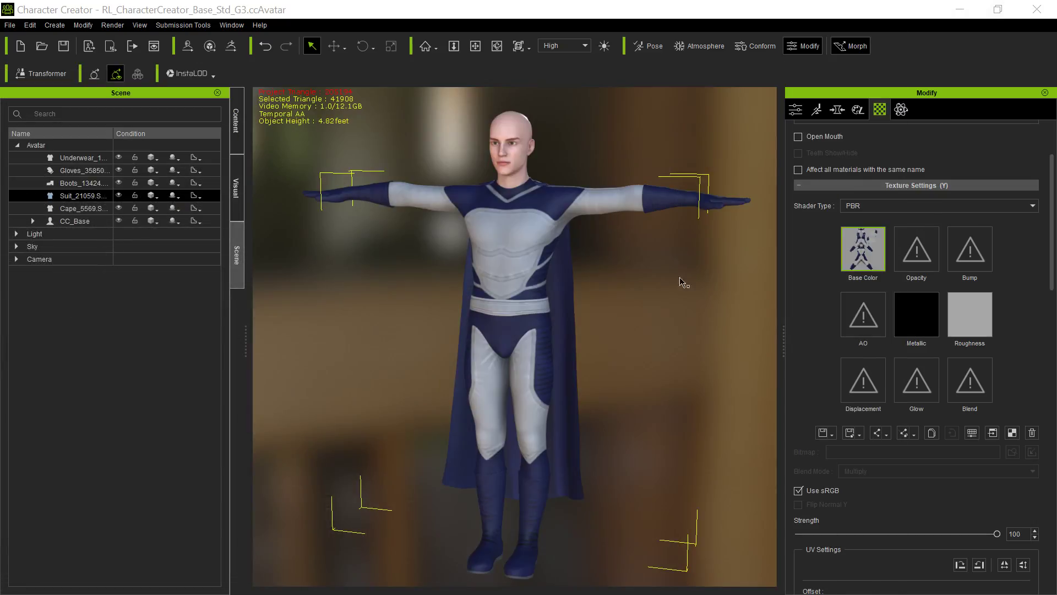
double_click(864, 253)
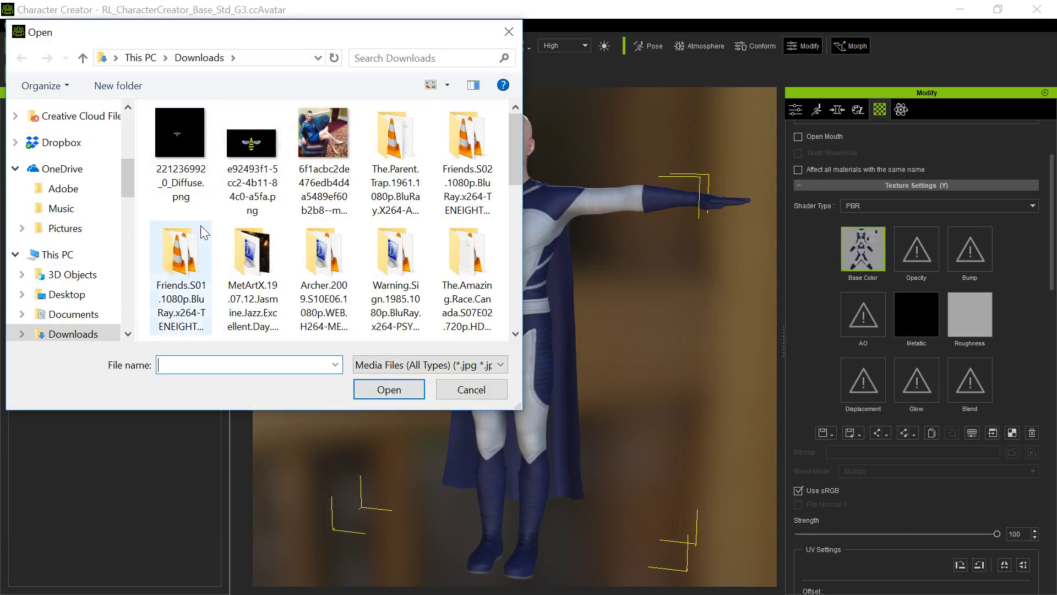
double_click(182, 148)
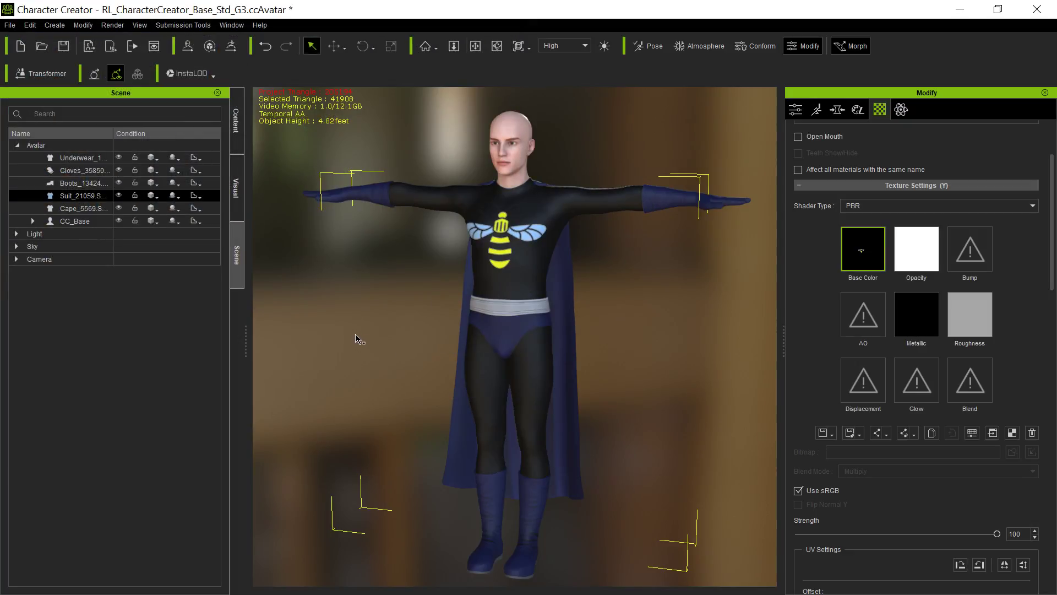
alt+right_drag(356, 334, 427, 342)
alt+drag(592, 275, 643, 302)
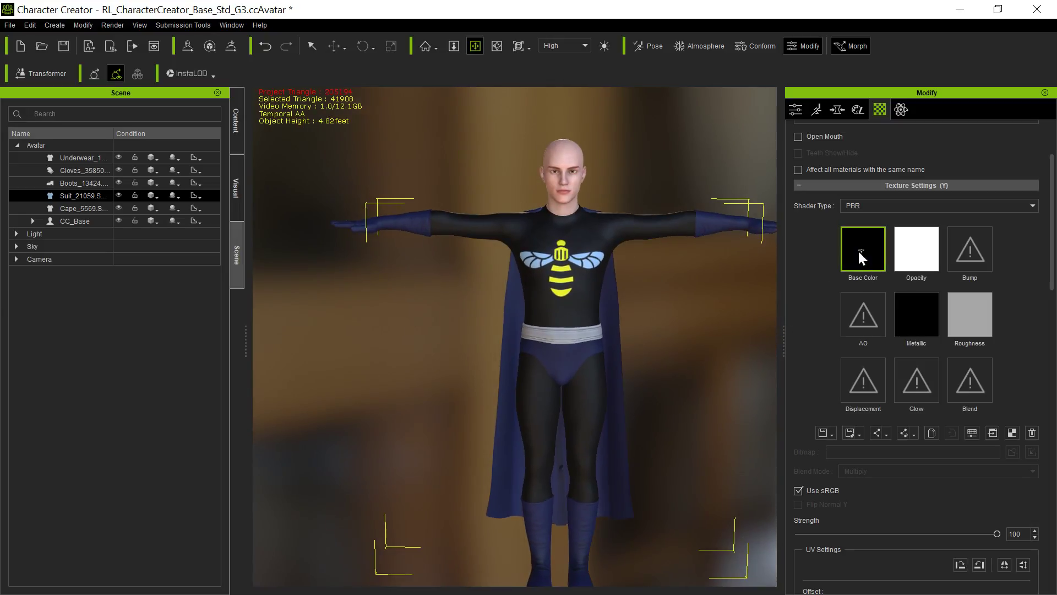
alt+drag(505, 403, 473, 394)
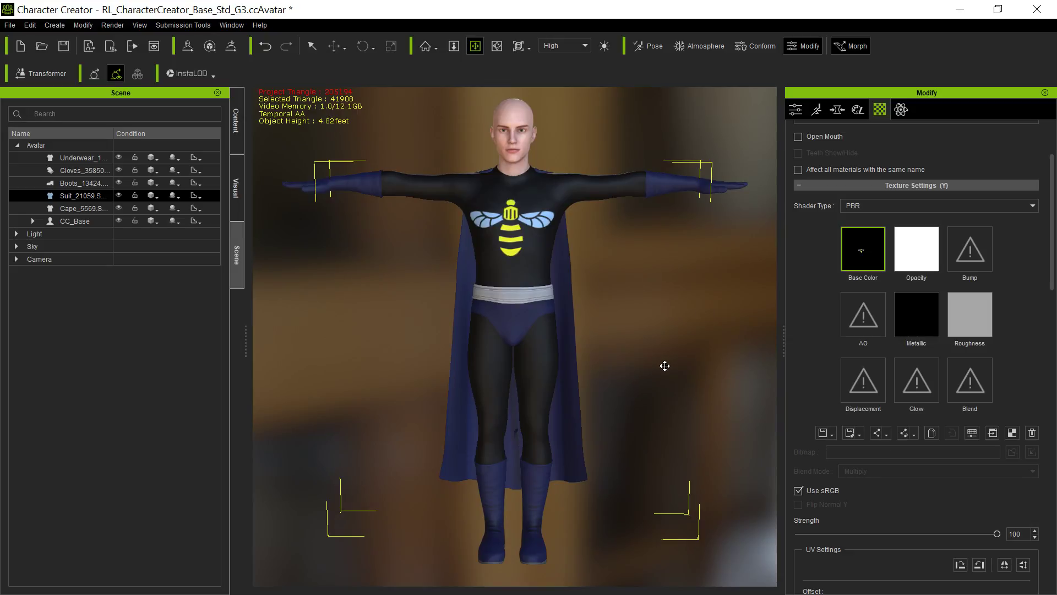
Select the character's boots and launch their Base Color texture in Photoshop.
key(q)
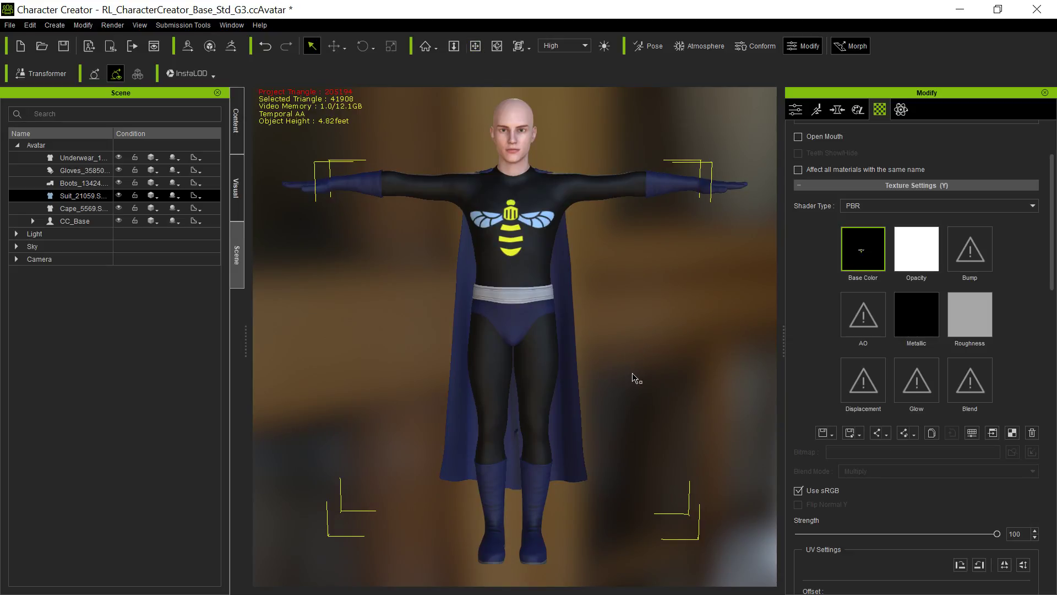
click(544, 487)
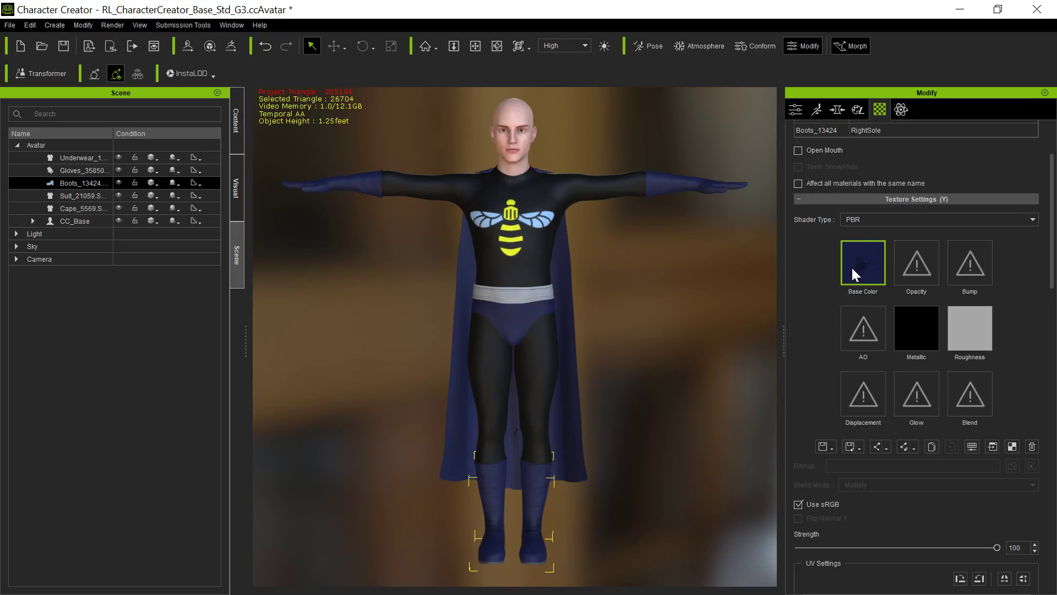
click(993, 446)
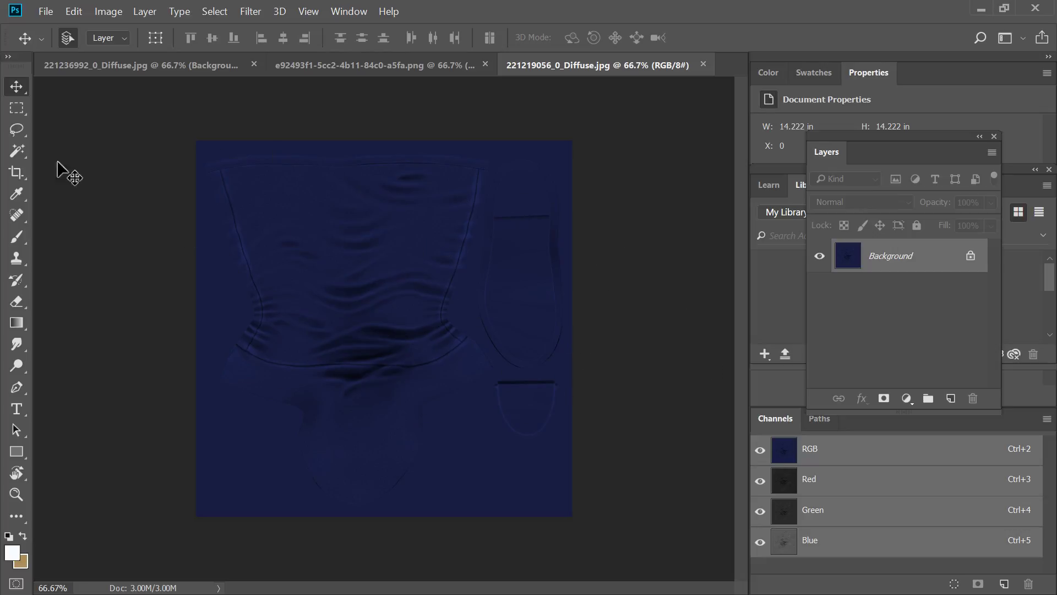
Marquee-select the large boot shaft area of the texture and fill it with a vertical Yellow, Violet, Orange, Blue gradient.
click(17, 109)
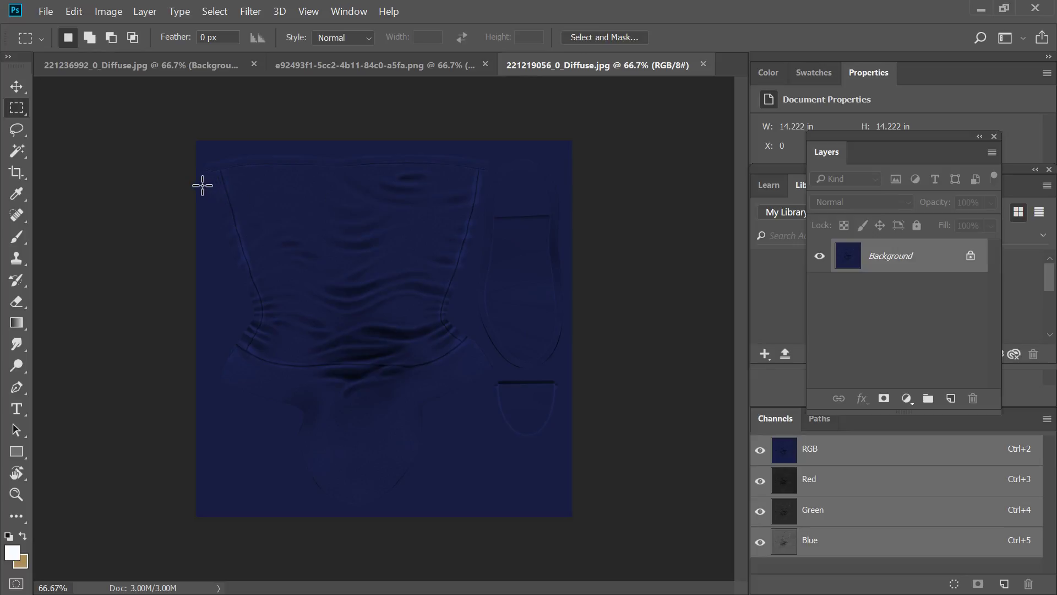
drag(203, 185, 488, 479)
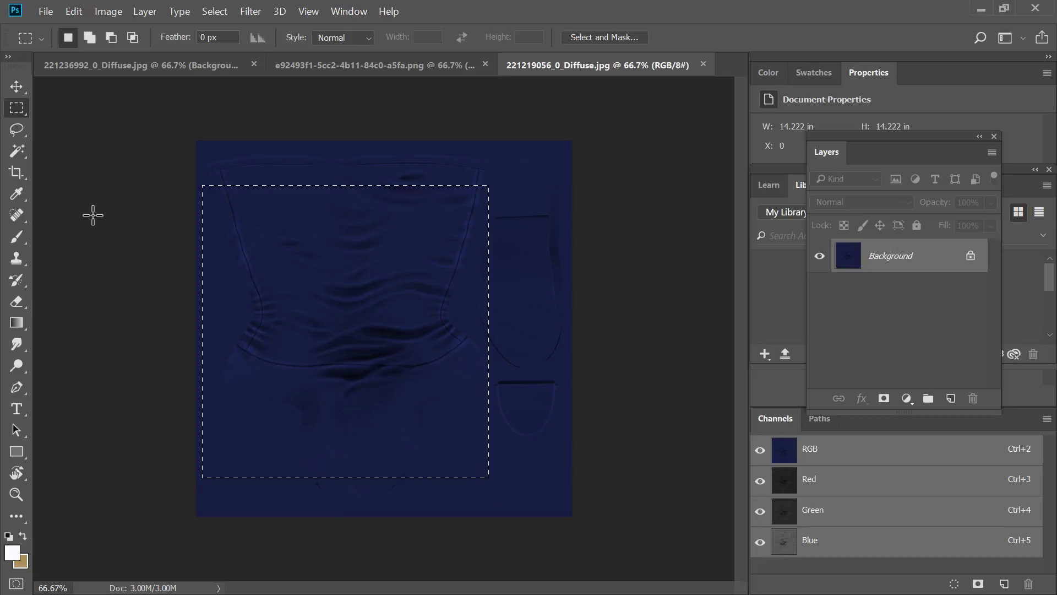
click(16, 323)
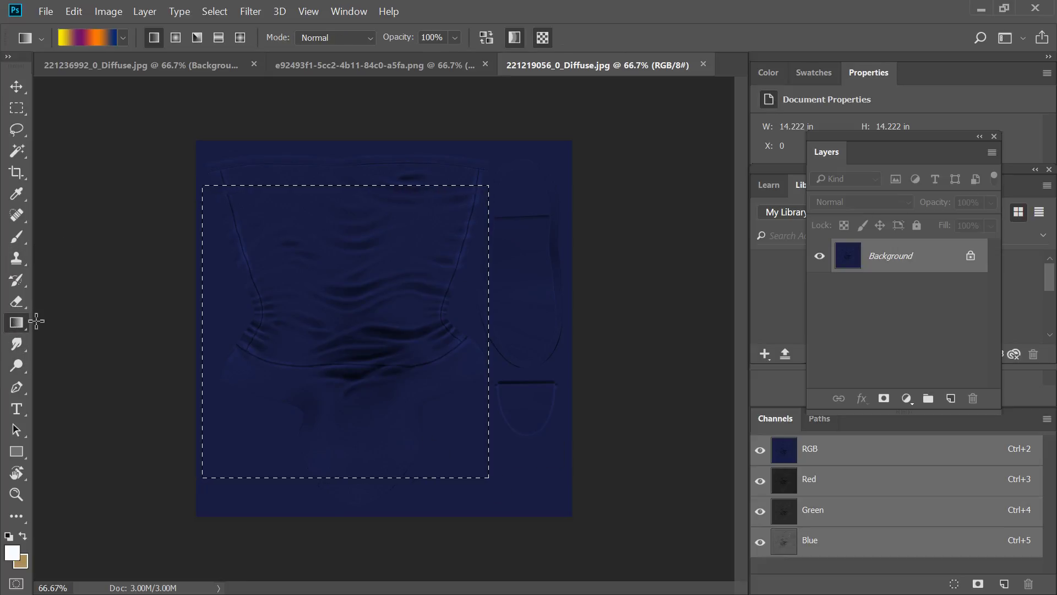
drag(342, 225, 341, 452)
Select the strip along the texture's upper edge and fill it with a horizontal Blue, Red, Yellow gradient.
click(16, 108)
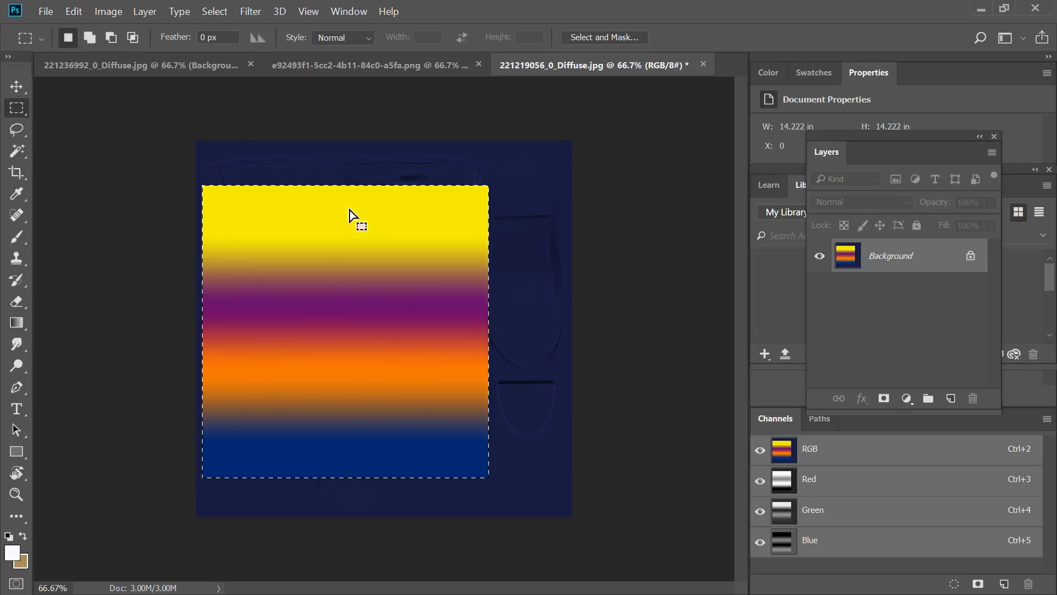
drag(567, 180, 142, 123)
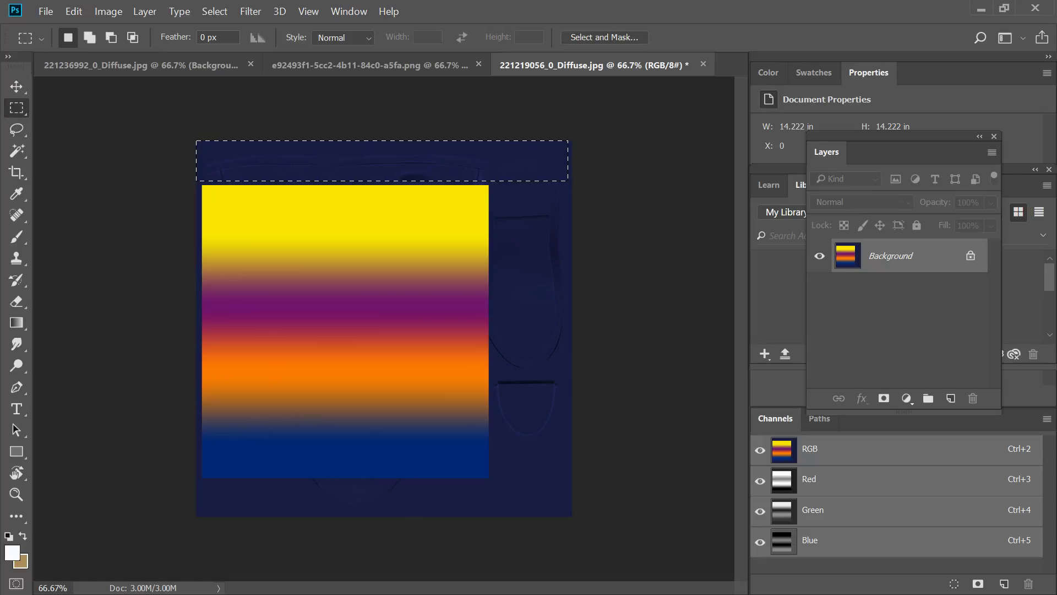
click(17, 323)
click(91, 39)
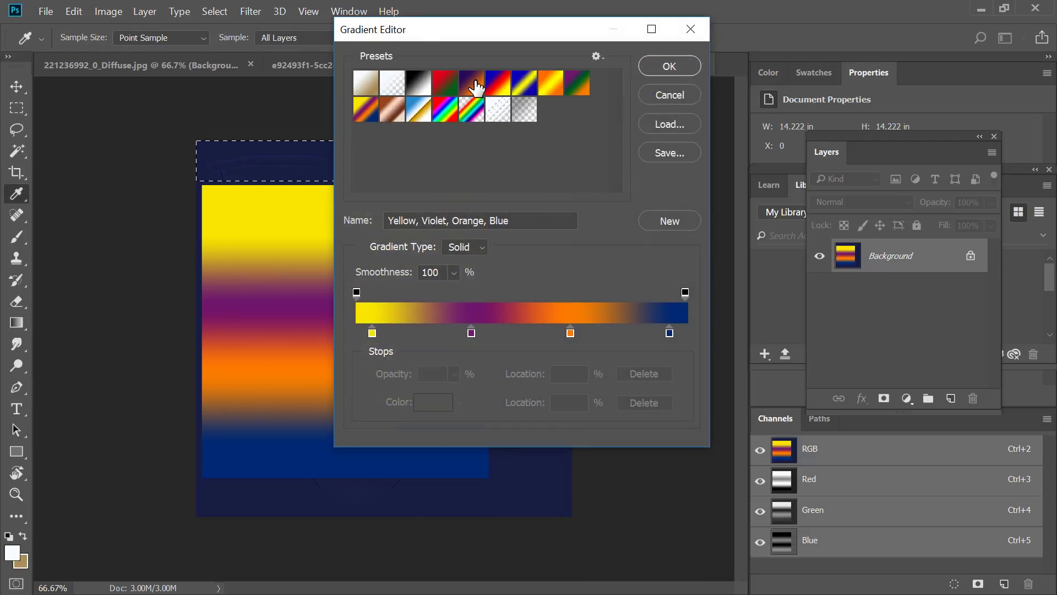
click(502, 90)
click(669, 66)
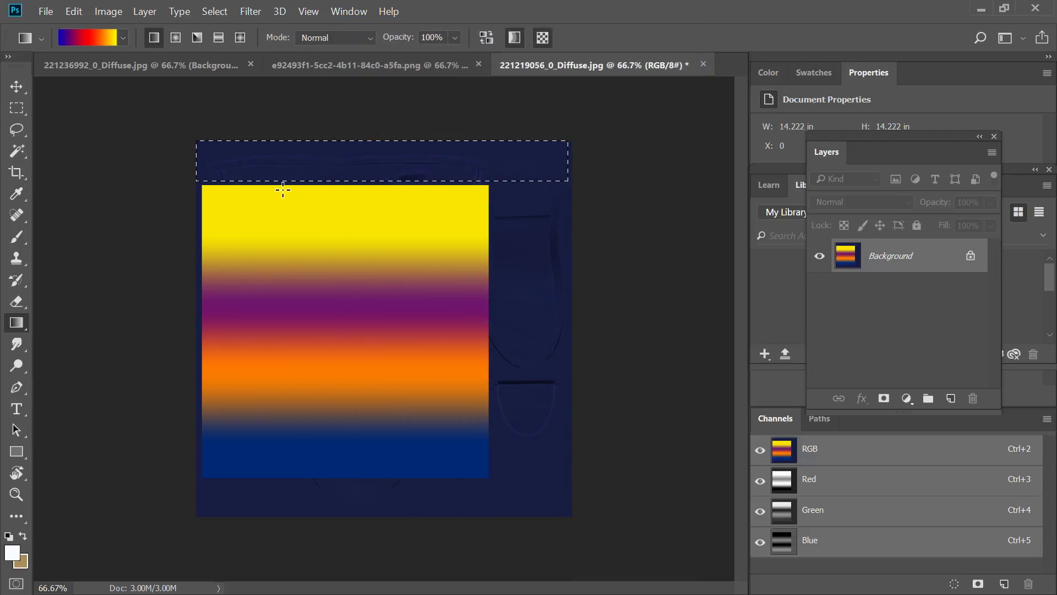
drag(251, 160, 524, 160)
Select the tall area over the sole pieces beside the main gradient and fill it with a vertical red-to-green gradient.
click(17, 108)
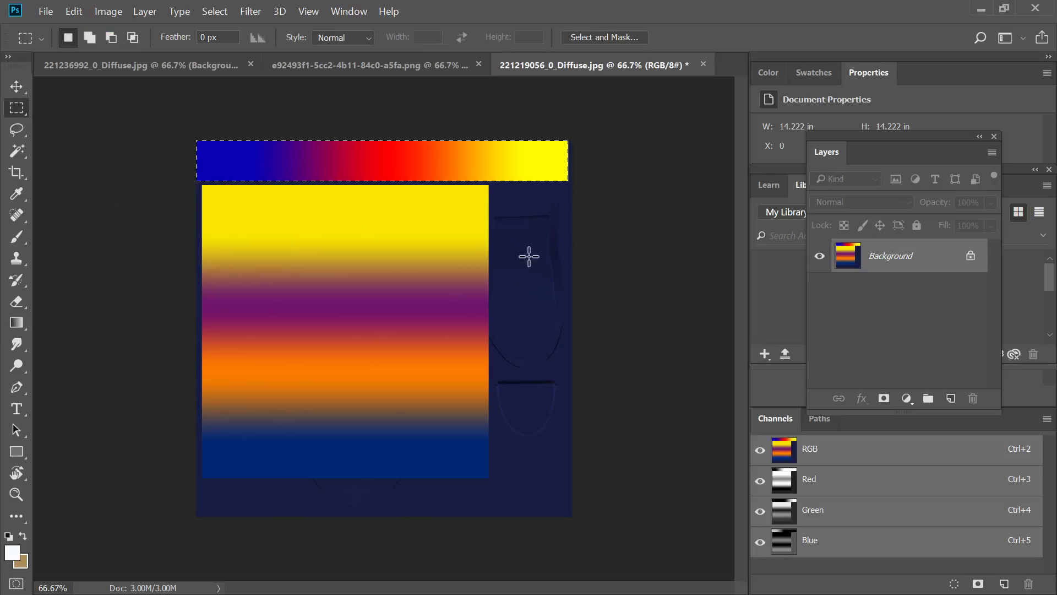
drag(567, 496, 495, 190)
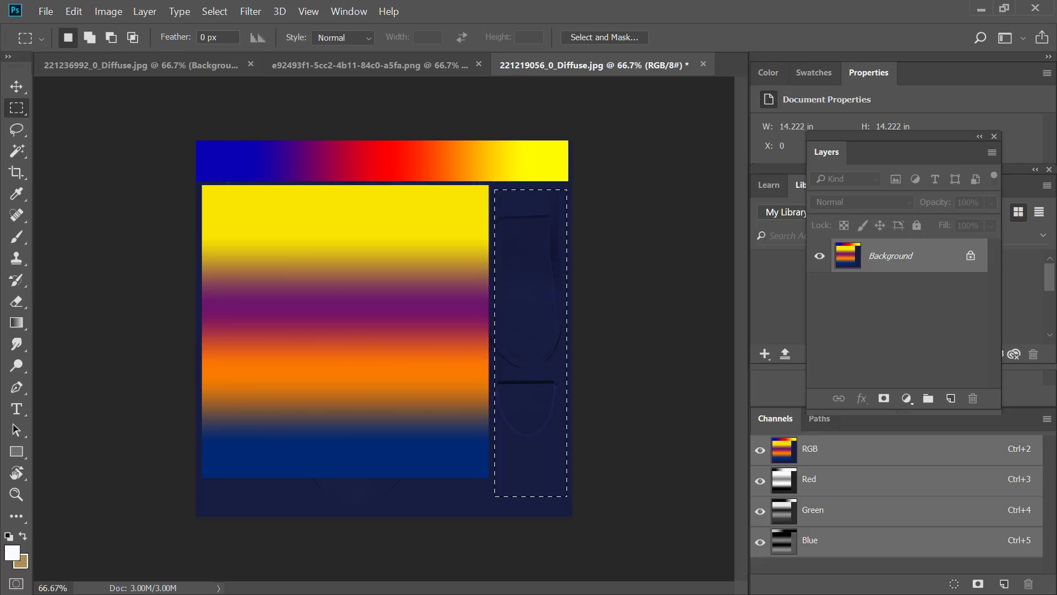
click(18, 323)
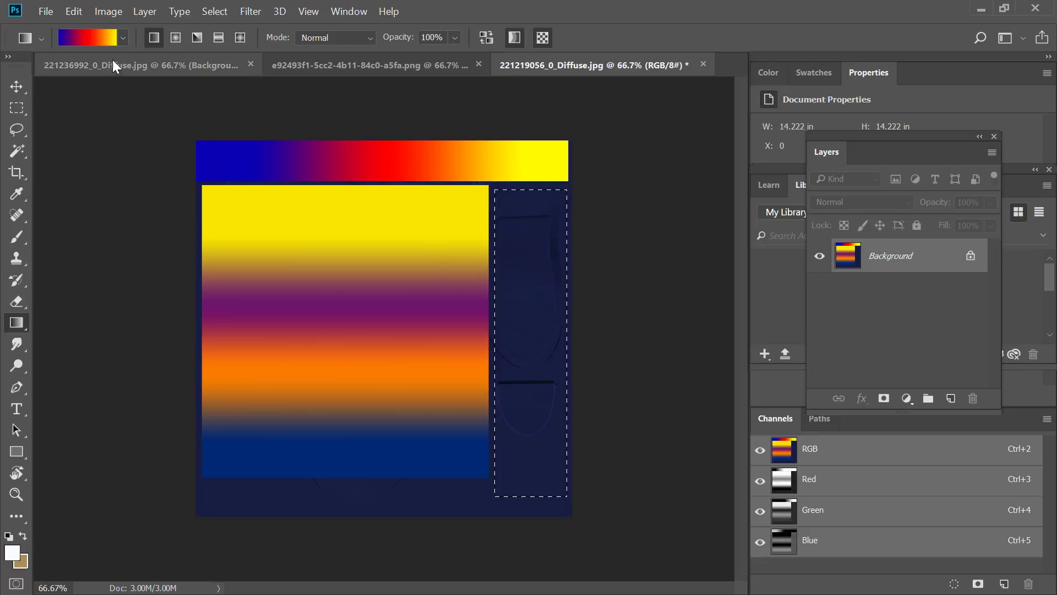
click(88, 39)
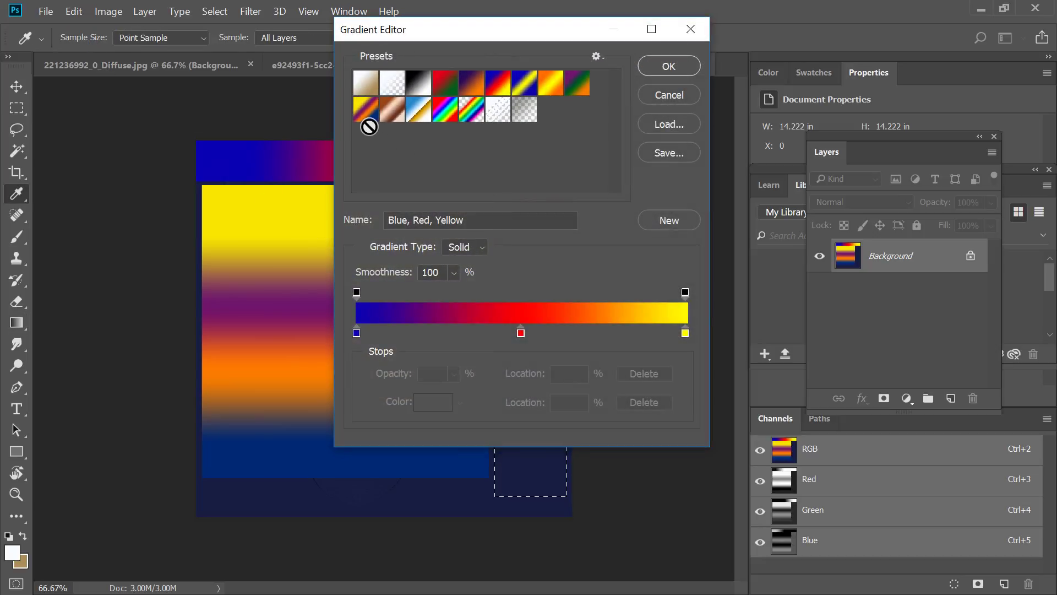
click(450, 93)
click(658, 64)
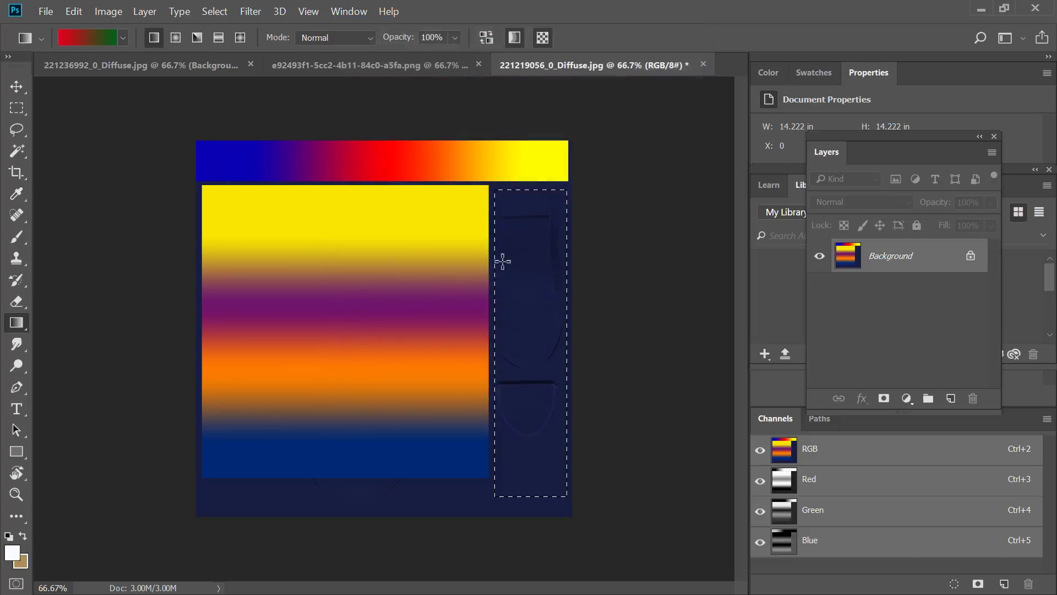
drag(515, 238, 531, 467)
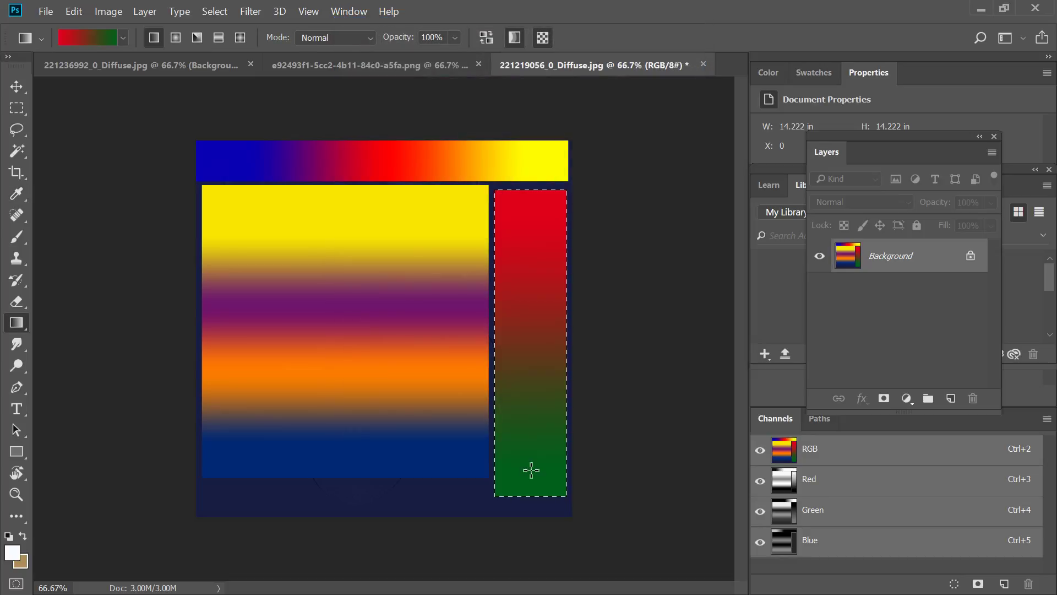
Quick-export the gradient boot texture as 221219056_0_Diffuse.png into the Downloads folder.
click(46, 11)
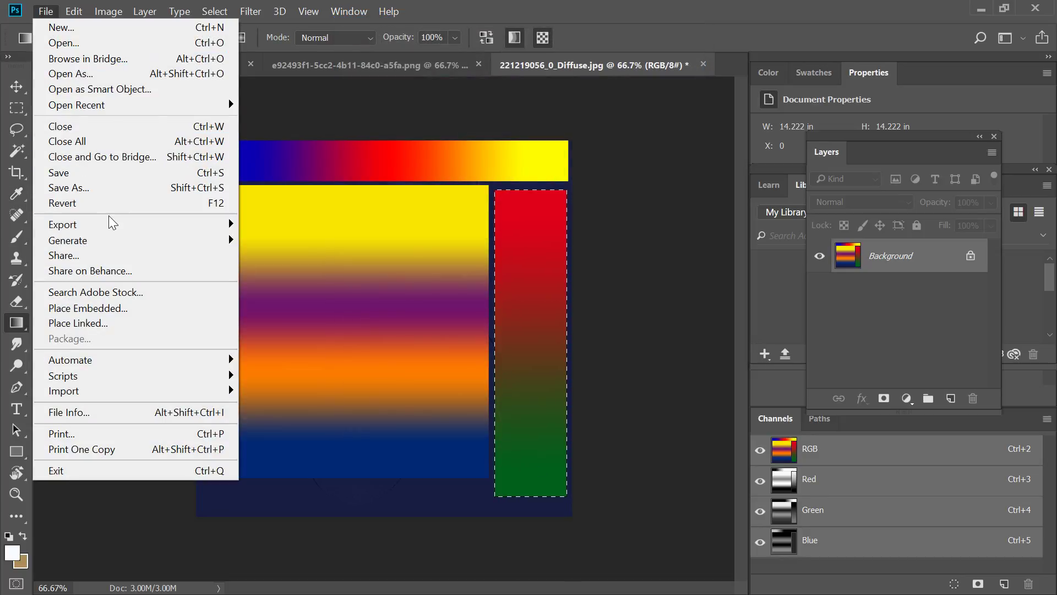
mouse_move(118, 230)
click(279, 225)
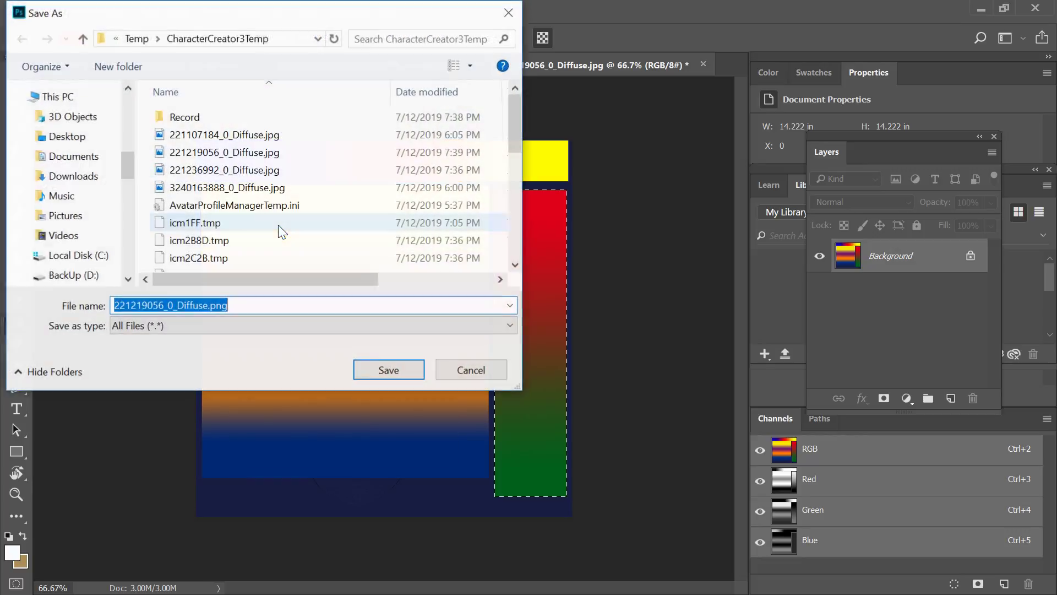
click(70, 163)
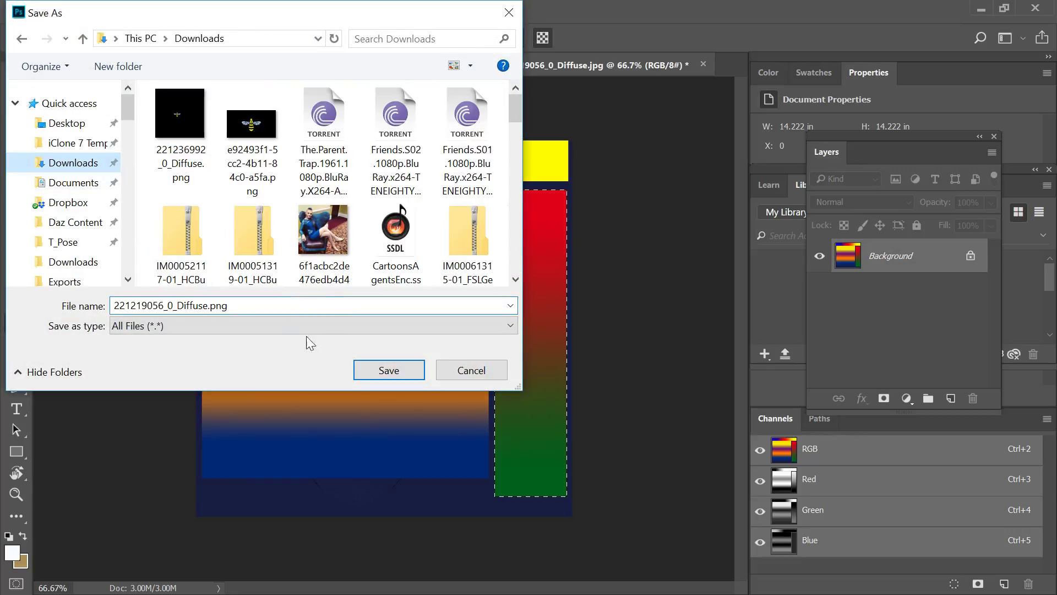
click(395, 378)
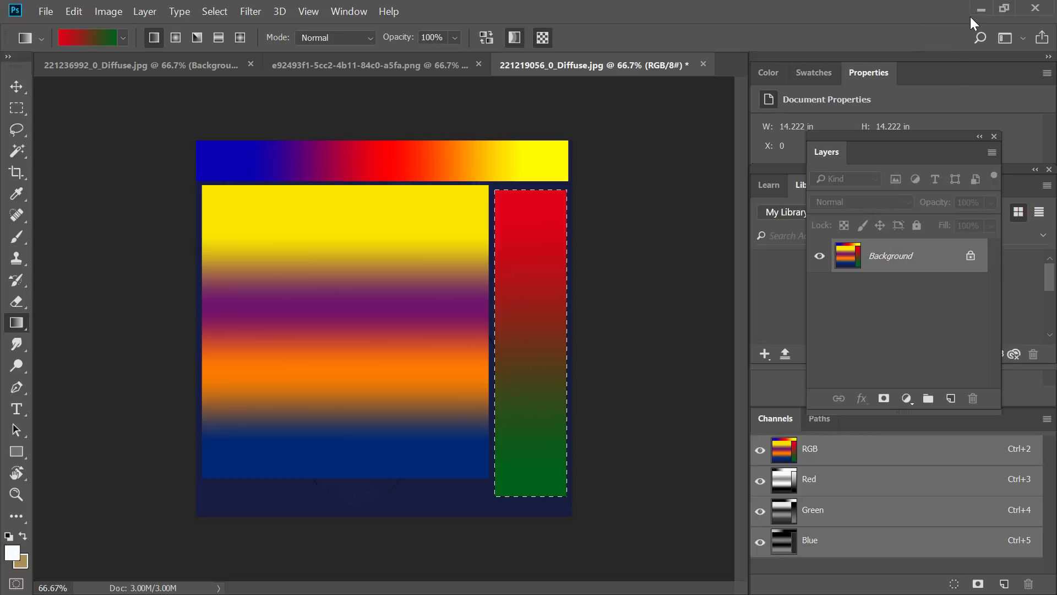
Return to Character Creator, load 221219056_0_Diffuse.png as the boot's Base Color texture and inspect both boots up close.
click(974, 16)
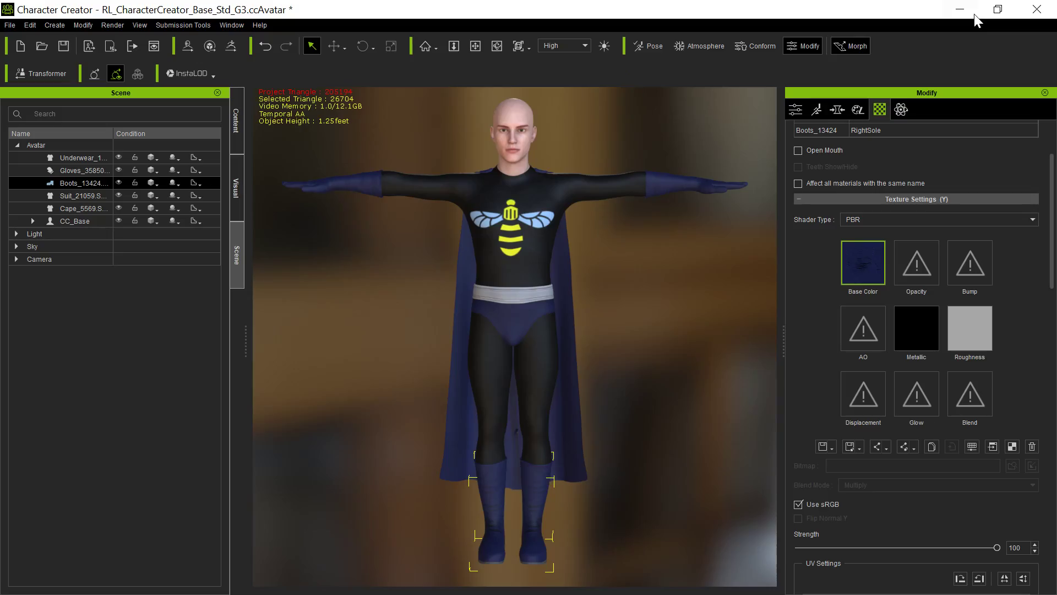
click(857, 263)
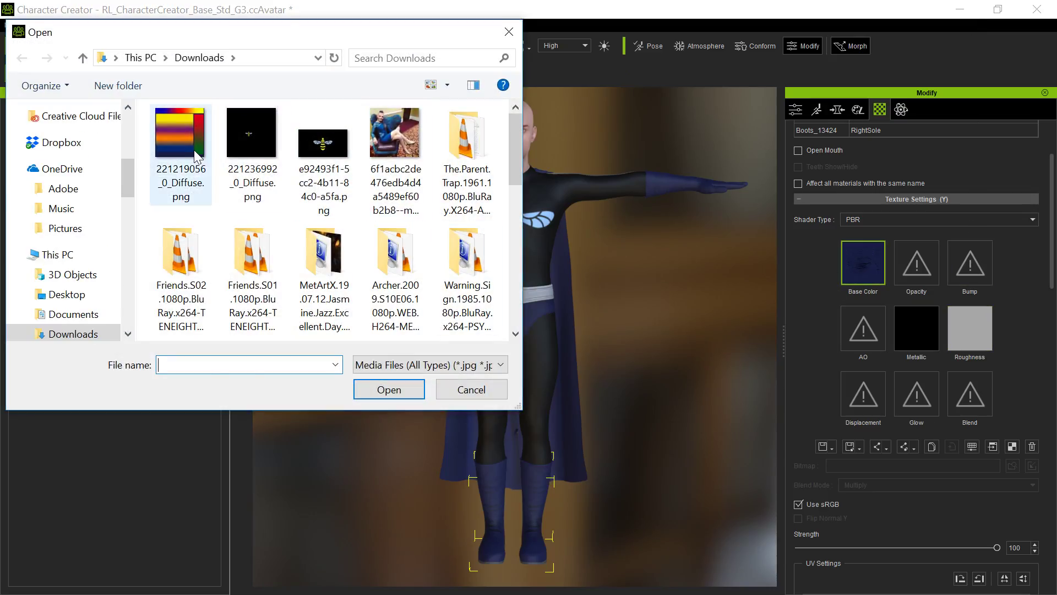
double_click(190, 144)
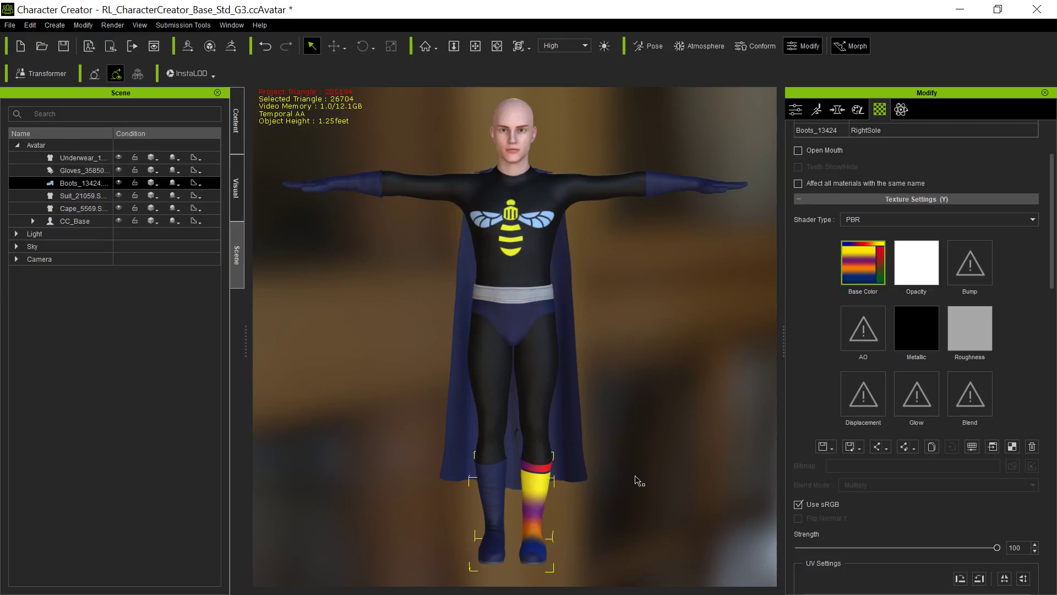
key(f)
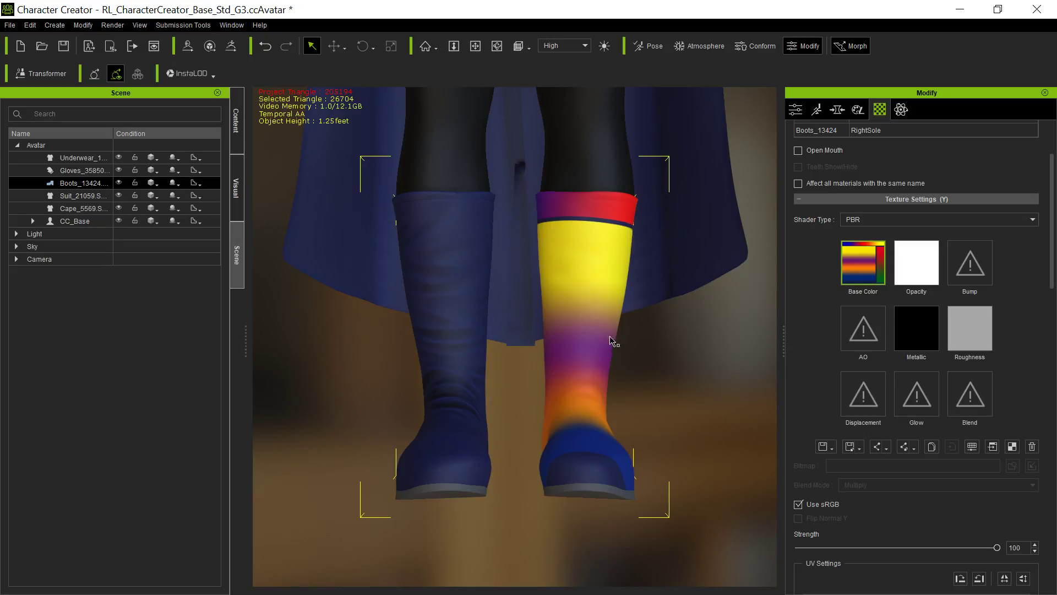
middle_drag(574, 361, 506, 450)
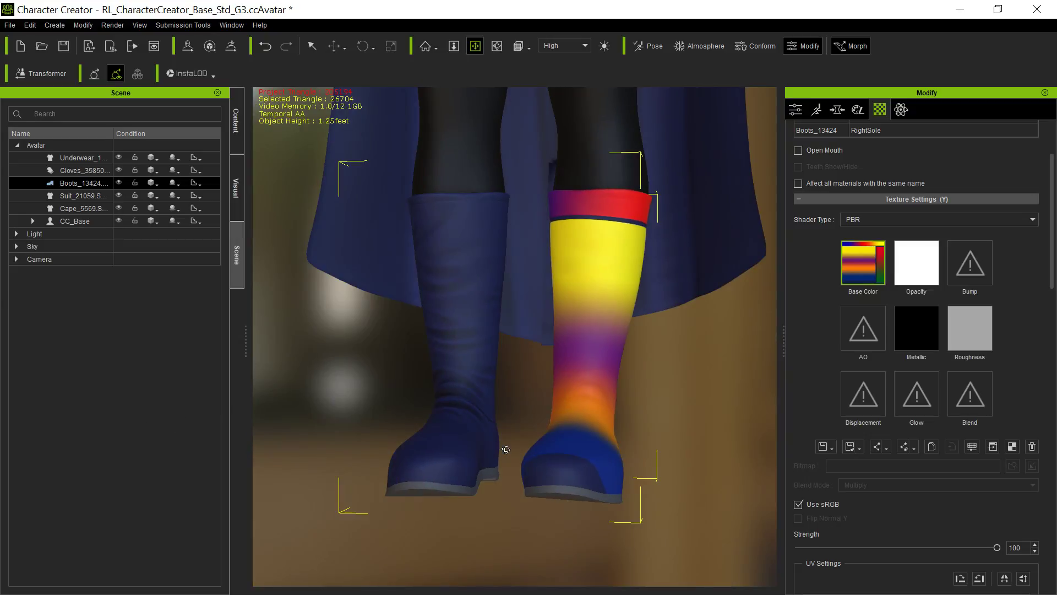
middle_drag(632, 373, 682, 372)
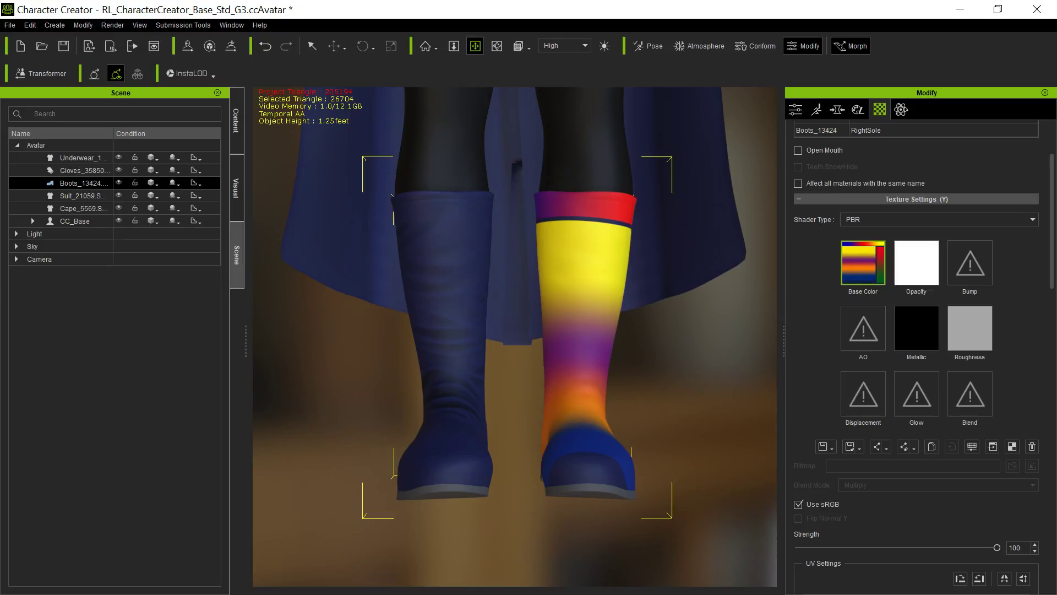
Switch to Photoshop, select the strip along the upper edge of the boot texture and fill it with white.
key(alt+Tab)
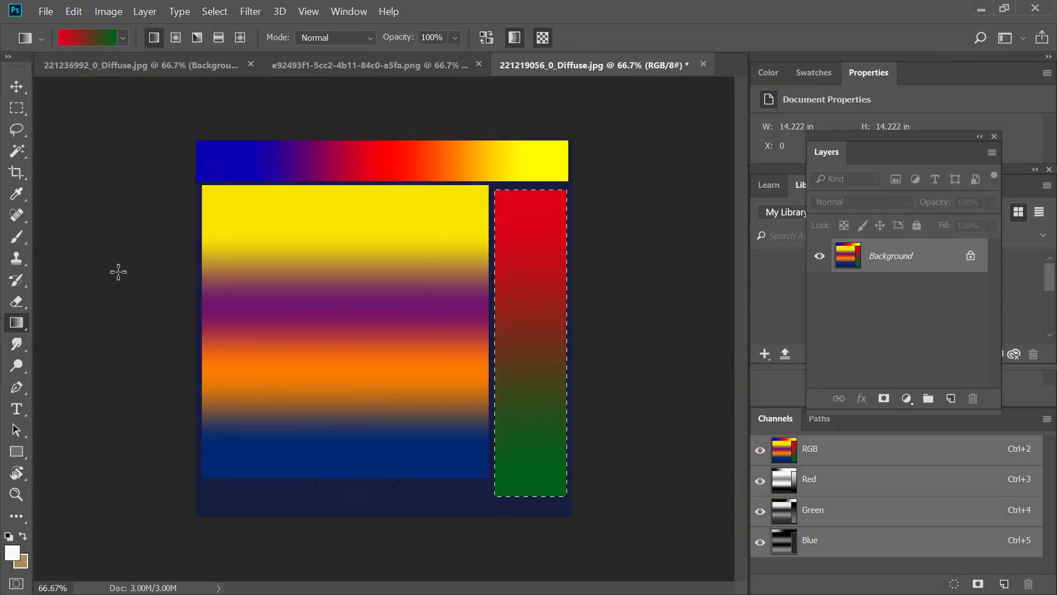
click(16, 108)
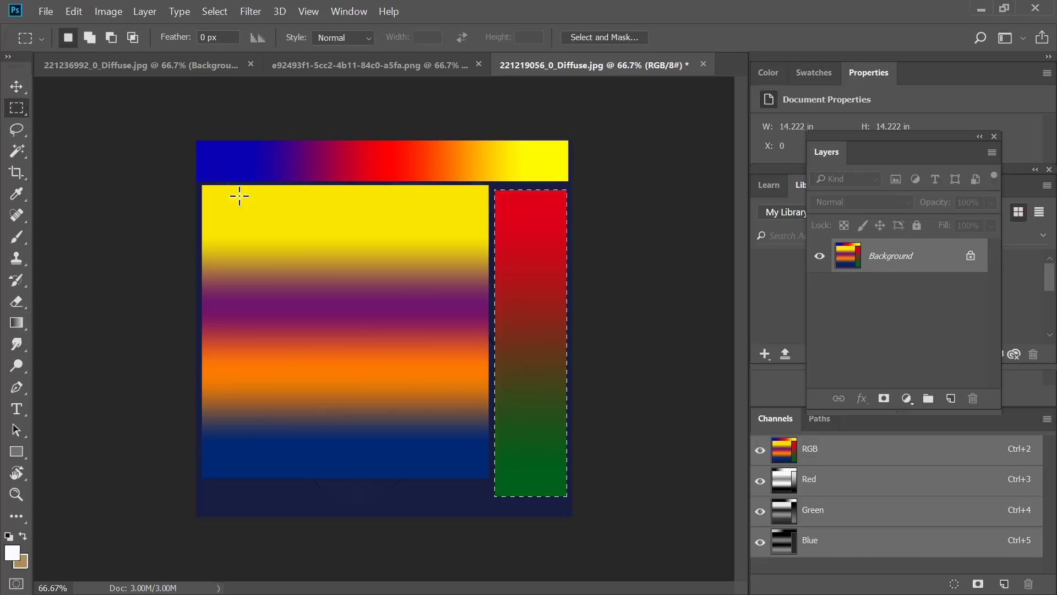
drag(573, 183, 90, 123)
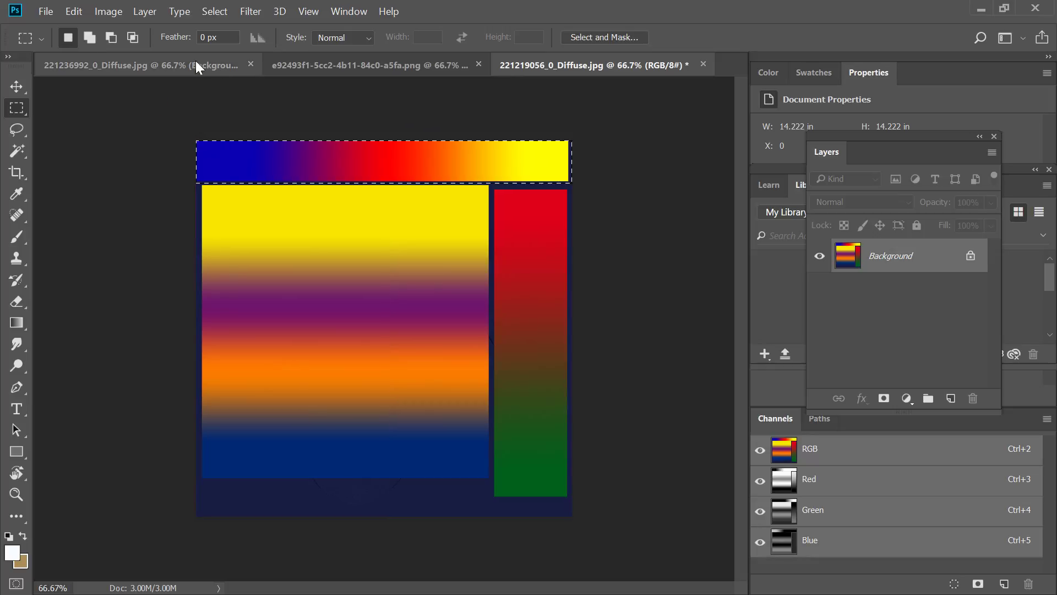
click(74, 11)
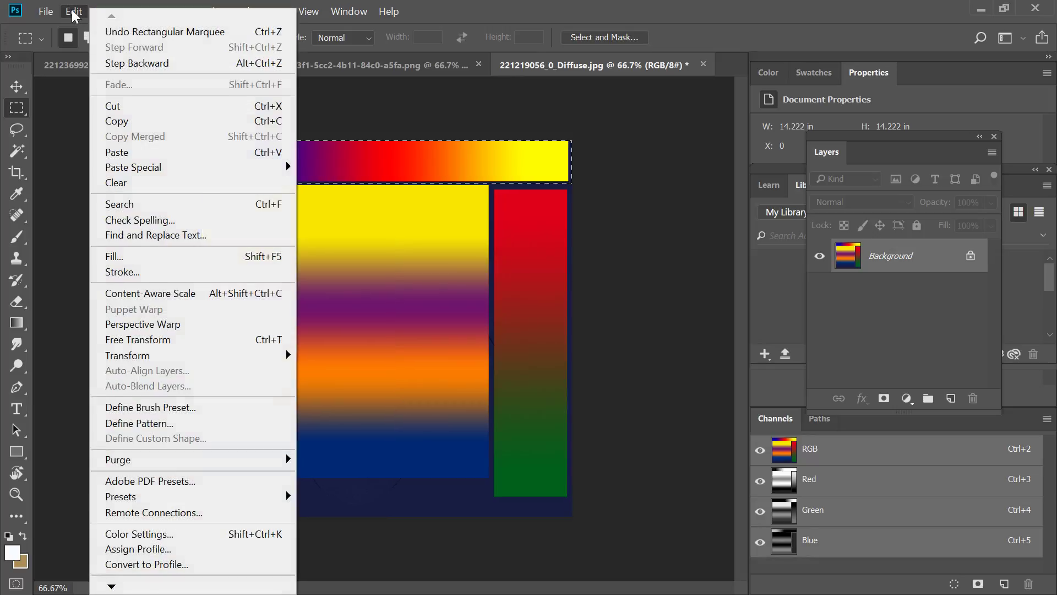
click(127, 257)
click(758, 150)
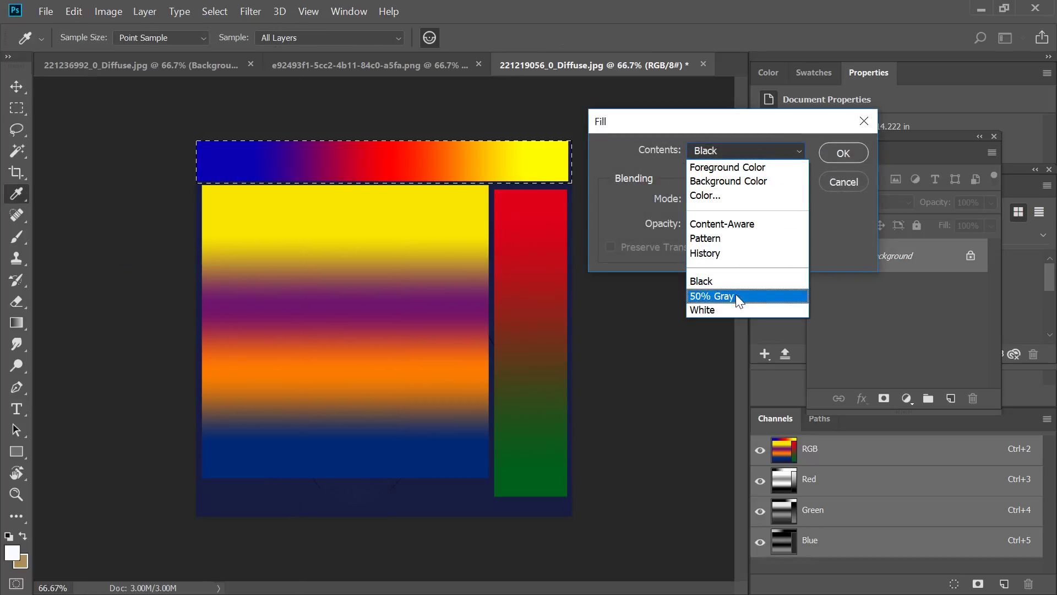
click(734, 313)
click(838, 154)
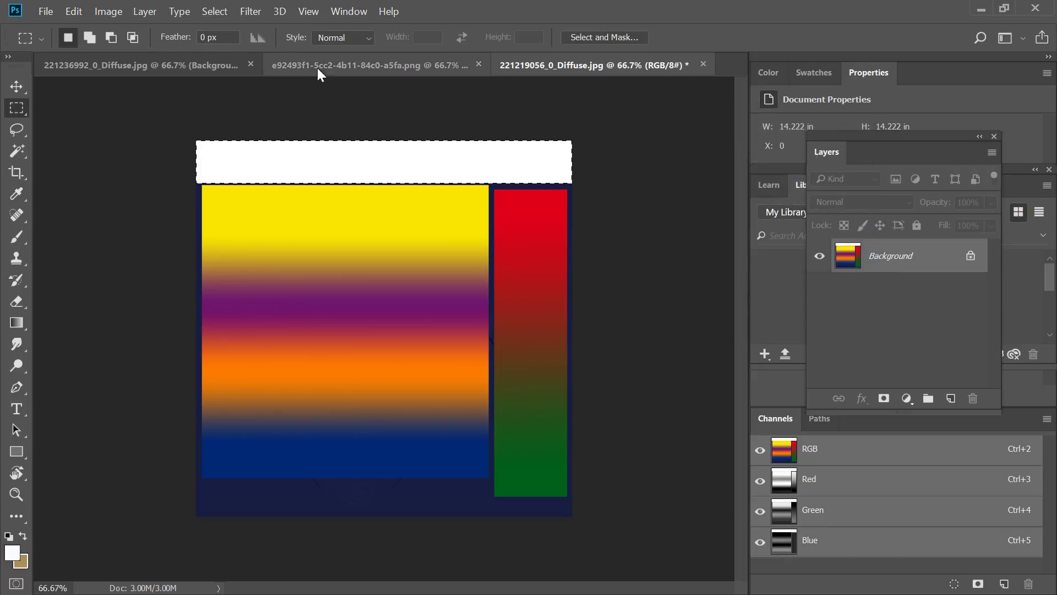
Invert the selection and fill the rest of the boot texture with black.
click(214, 12)
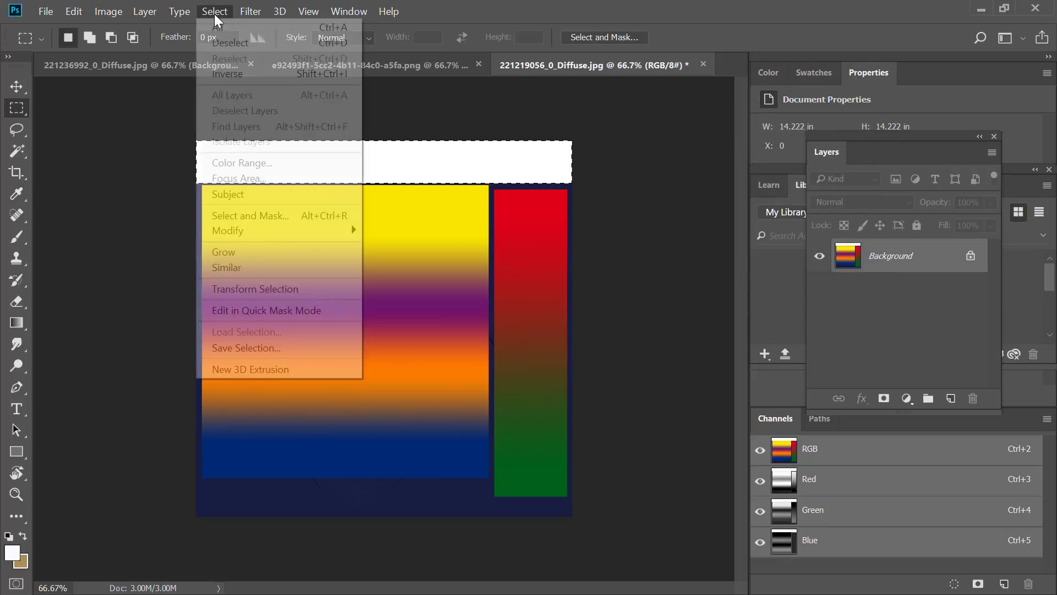
click(231, 73)
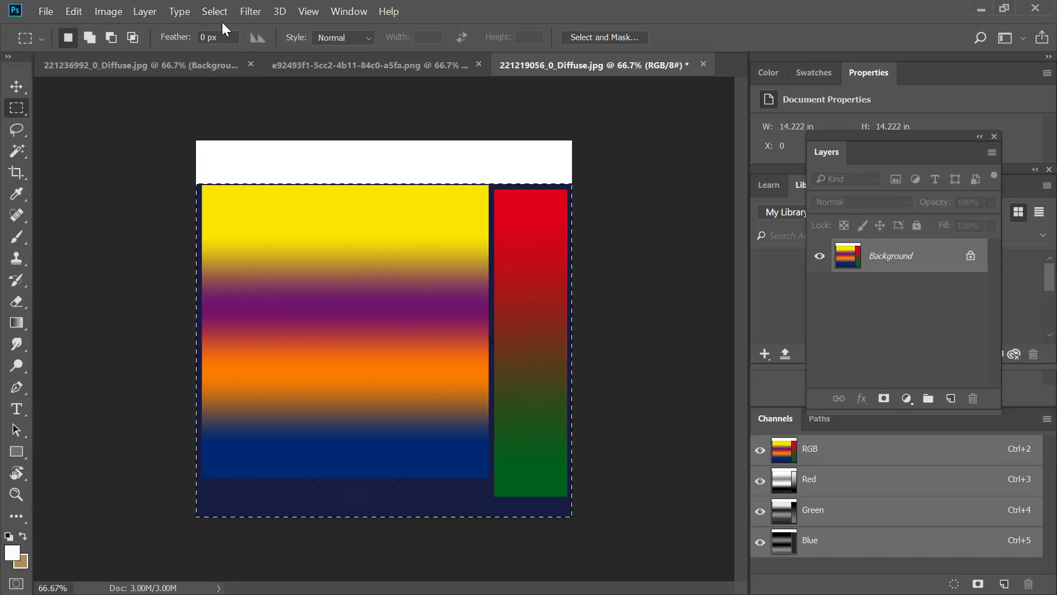
click(74, 12)
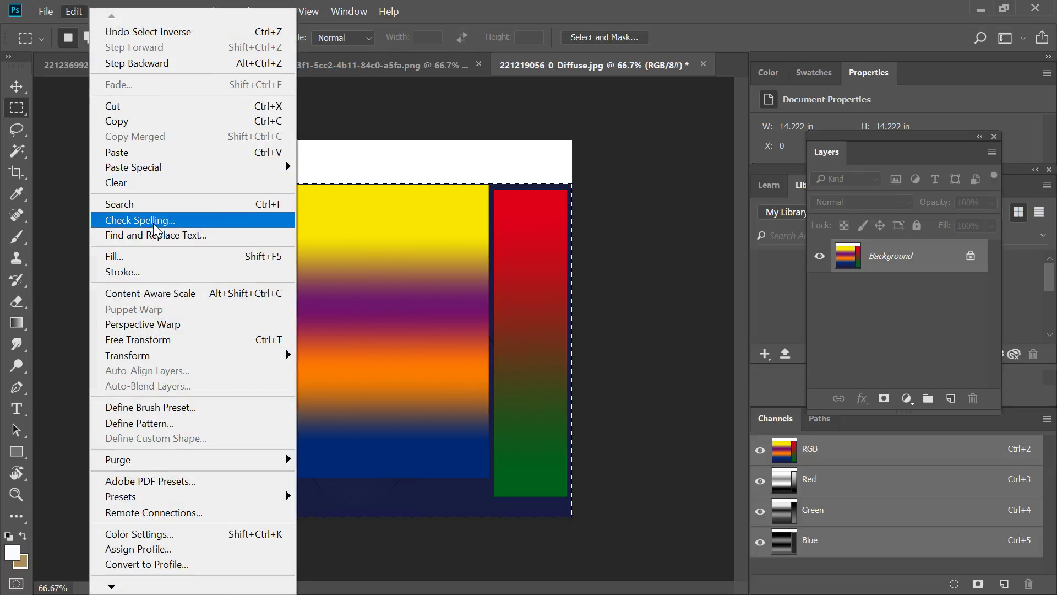
click(259, 256)
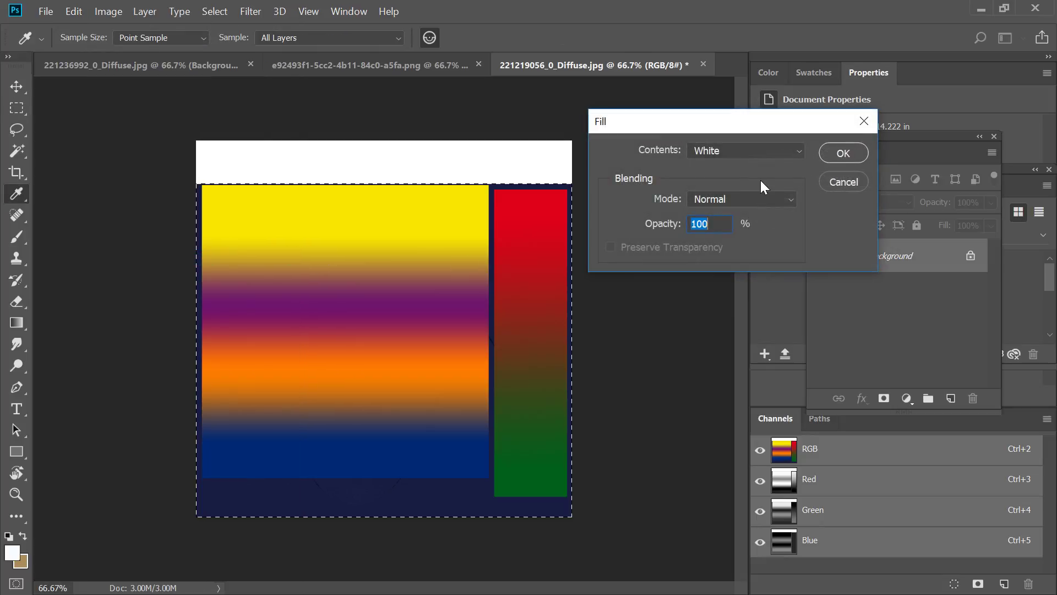
click(775, 154)
click(764, 282)
click(843, 153)
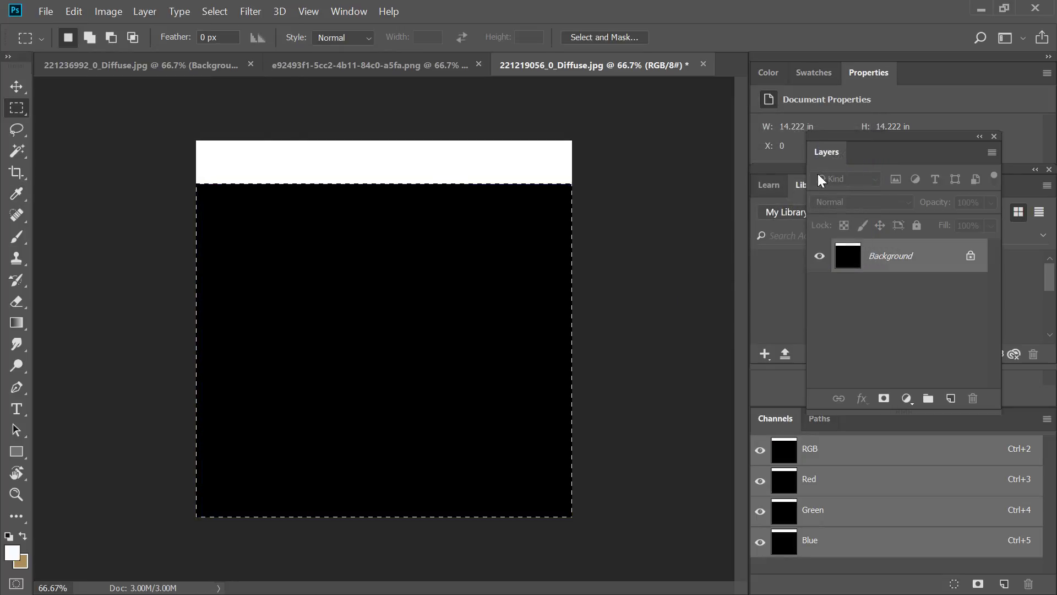
Quick-export the black-and-white boot texture as 221219056_0_Diffuse.png into Downloads, replacing the existing file.
click(39, 17)
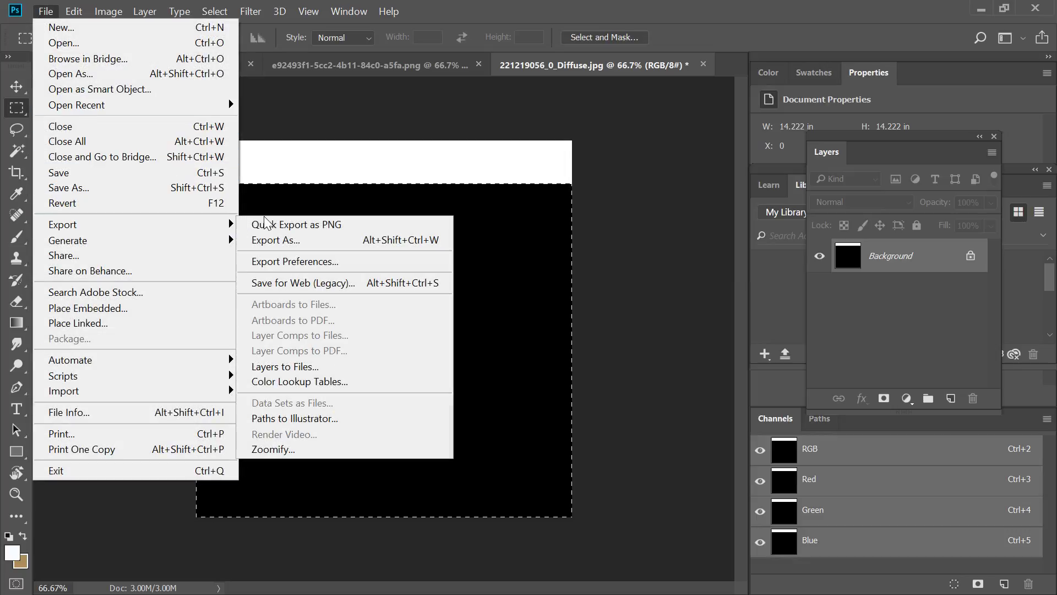
click(258, 225)
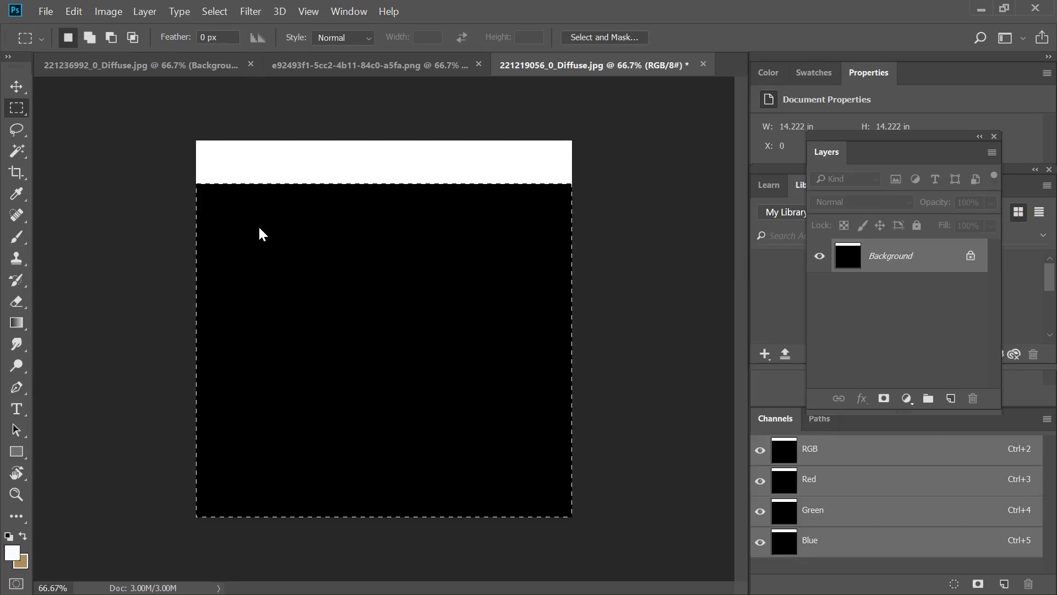
click(388, 370)
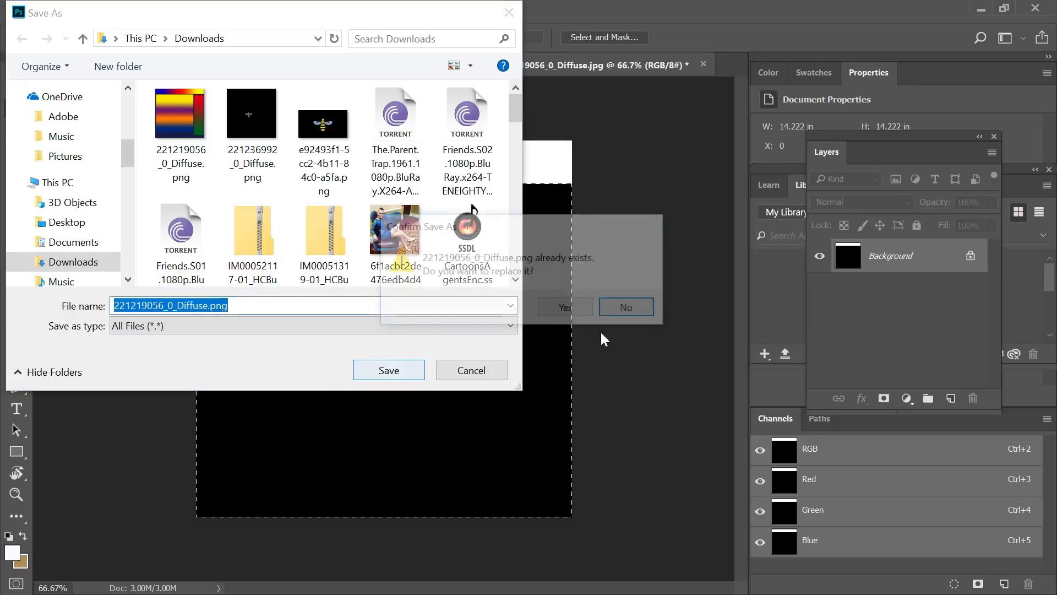
click(585, 311)
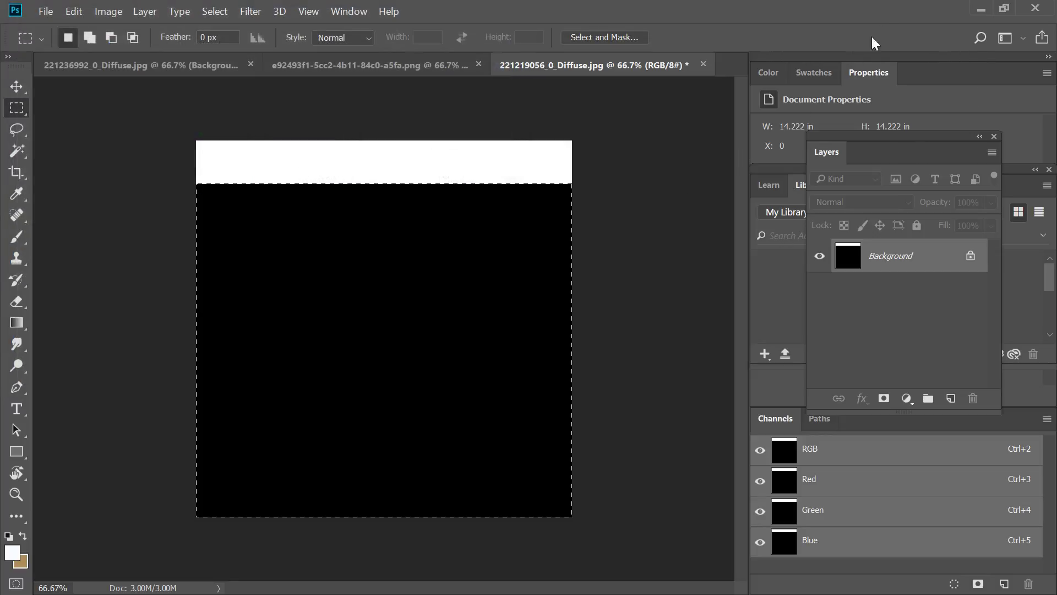
Return to Character Creator and load the updated 221219056_0_Diffuse.png as the boot's Base Color texture.
click(982, 10)
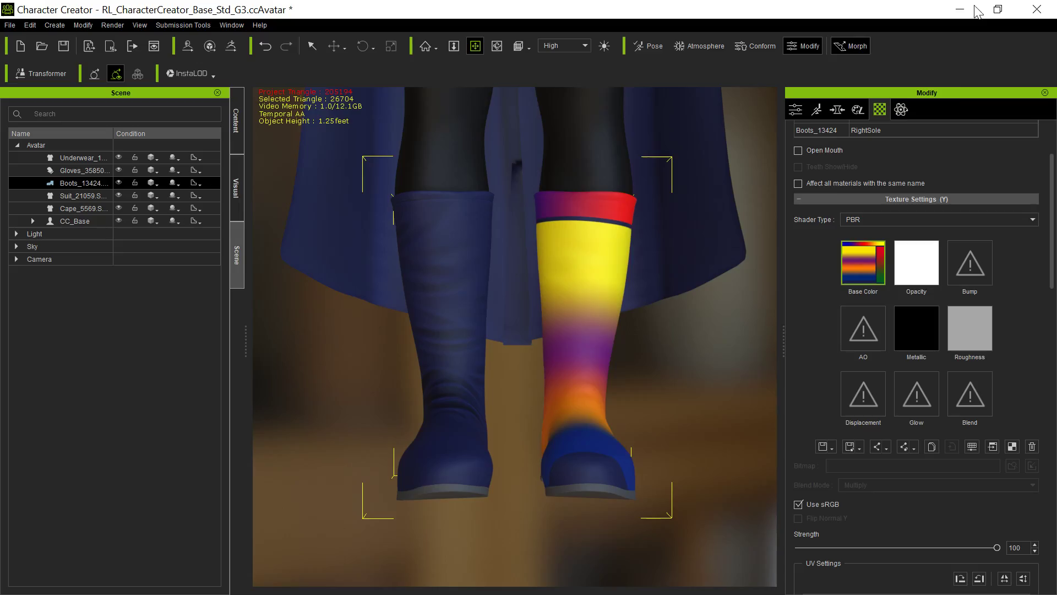
click(862, 270)
double_click(196, 170)
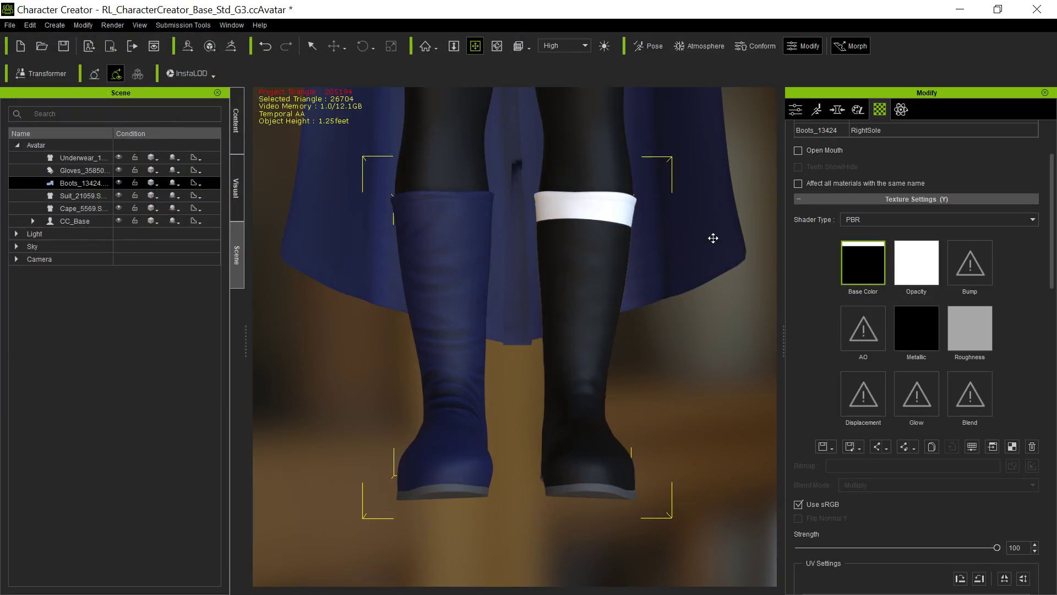
Select the gloves and set their FBMExpandAll morph to 46 so they fit looser over the suit sleeves.
middle_drag(685, 217, 707, 351)
middle_drag(565, 265, 407, 458)
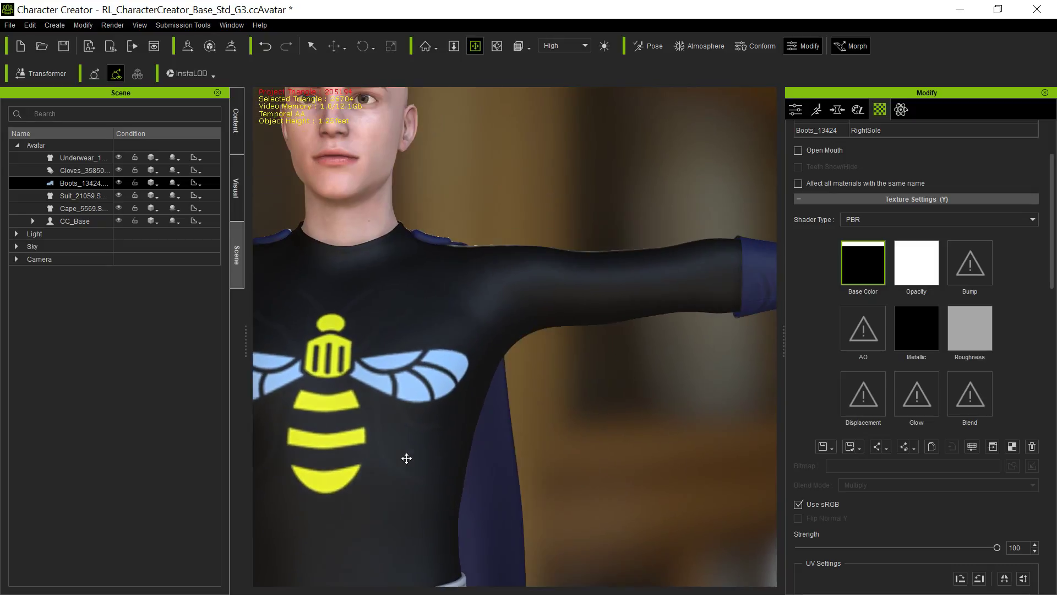
middle_drag(711, 381, 453, 358)
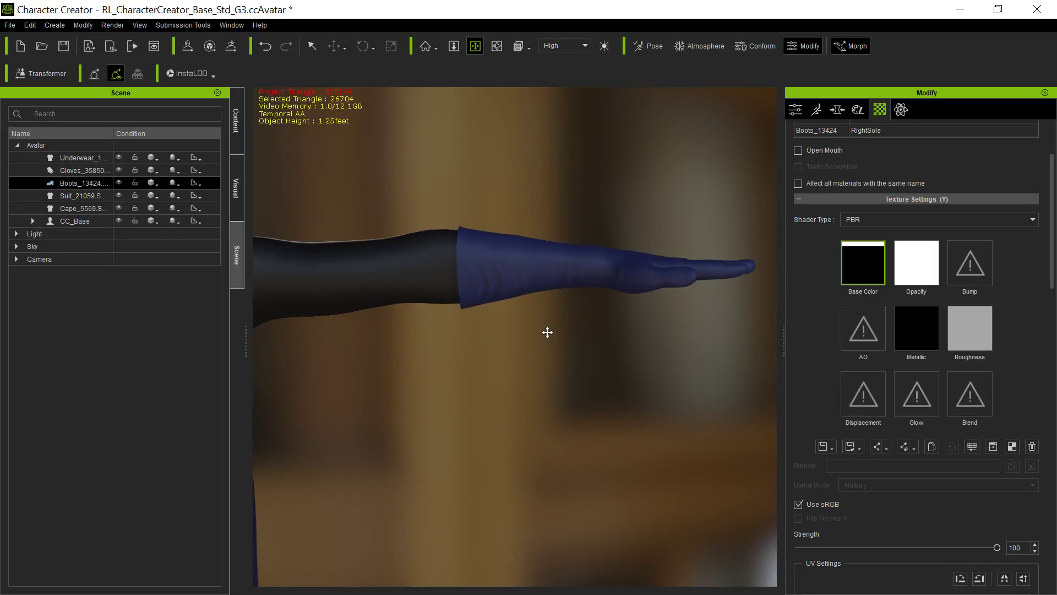
key(q)
click(520, 286)
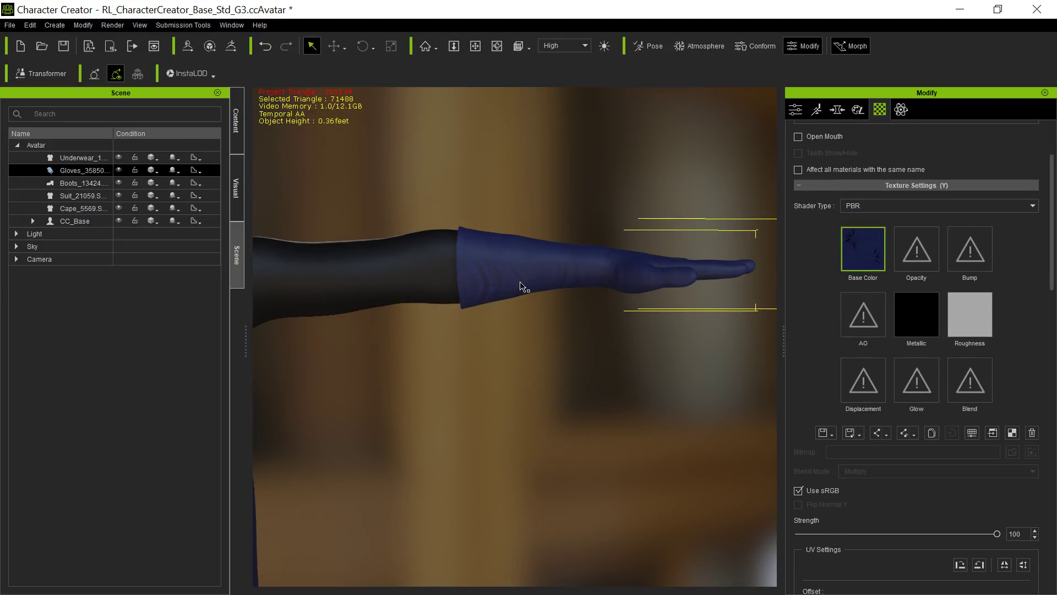
click(837, 111)
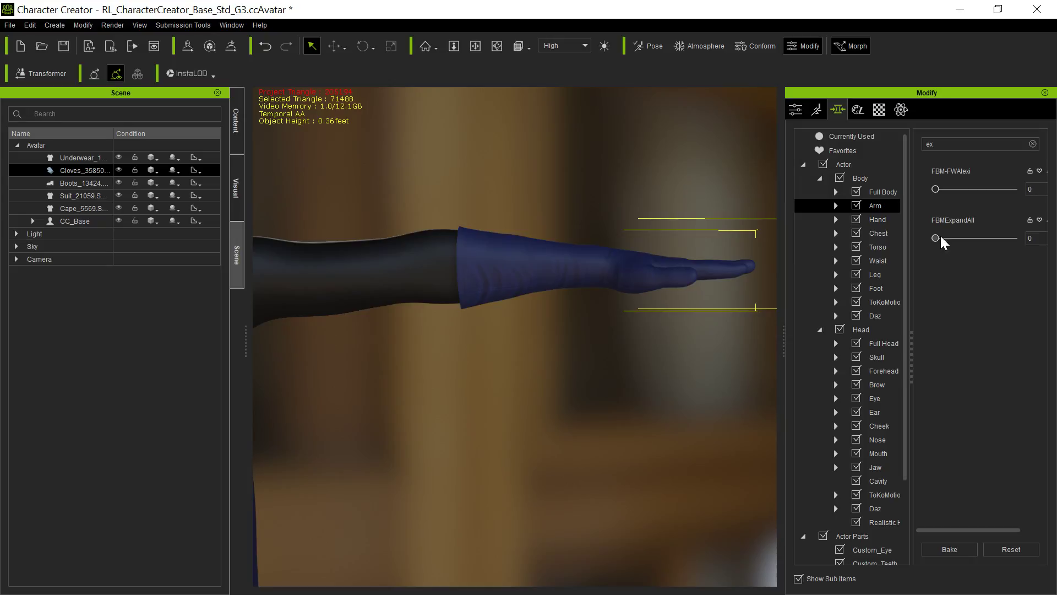
drag(936, 238, 1027, 242)
scroll(851, 480, down, 1)
scroll(851, 479, down, 2)
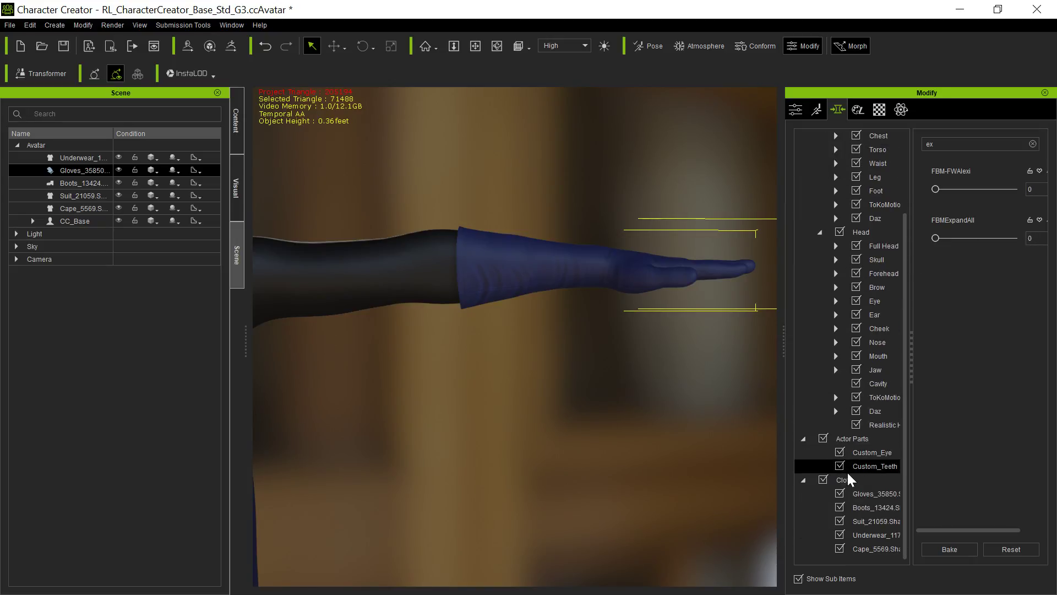
click(877, 495)
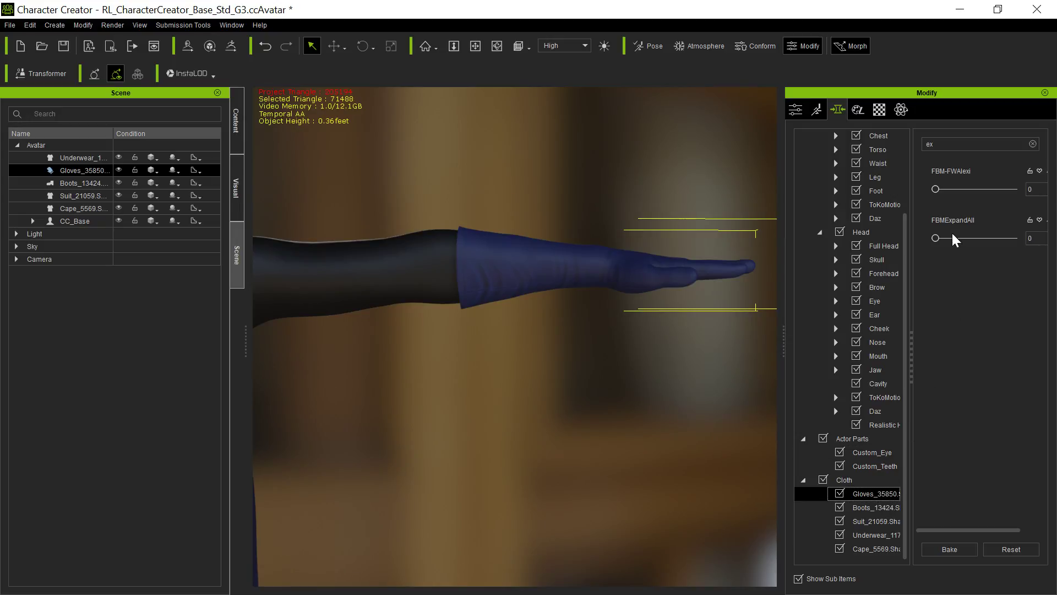
drag(935, 244, 971, 240)
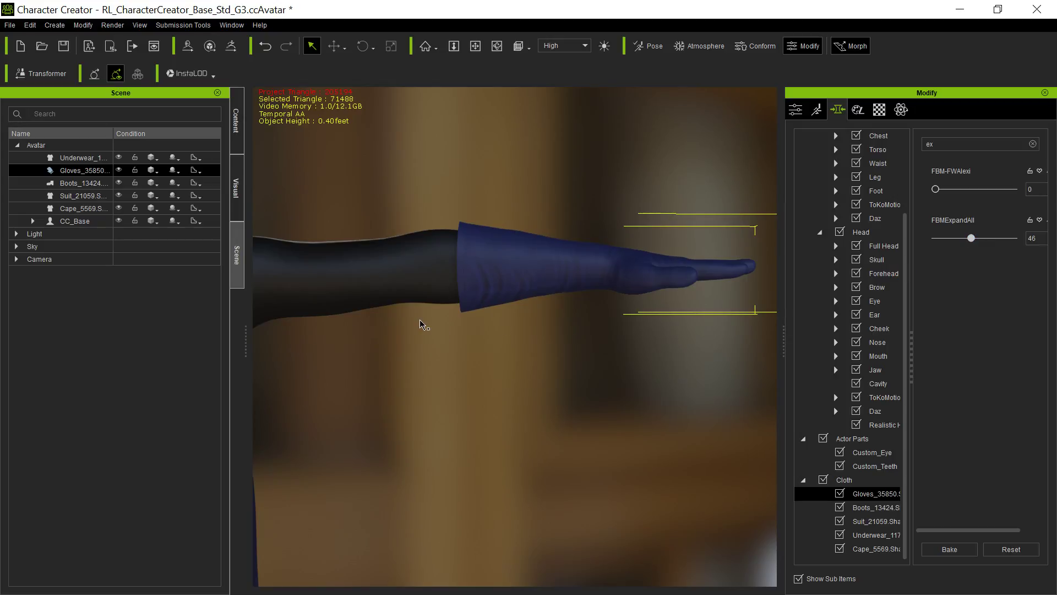
Examine the expanded glove cuffs against the sleeves and review the outfit on the full figure.
key(x)
drag(411, 282, 510, 280)
scroll(553, 275, down, 3)
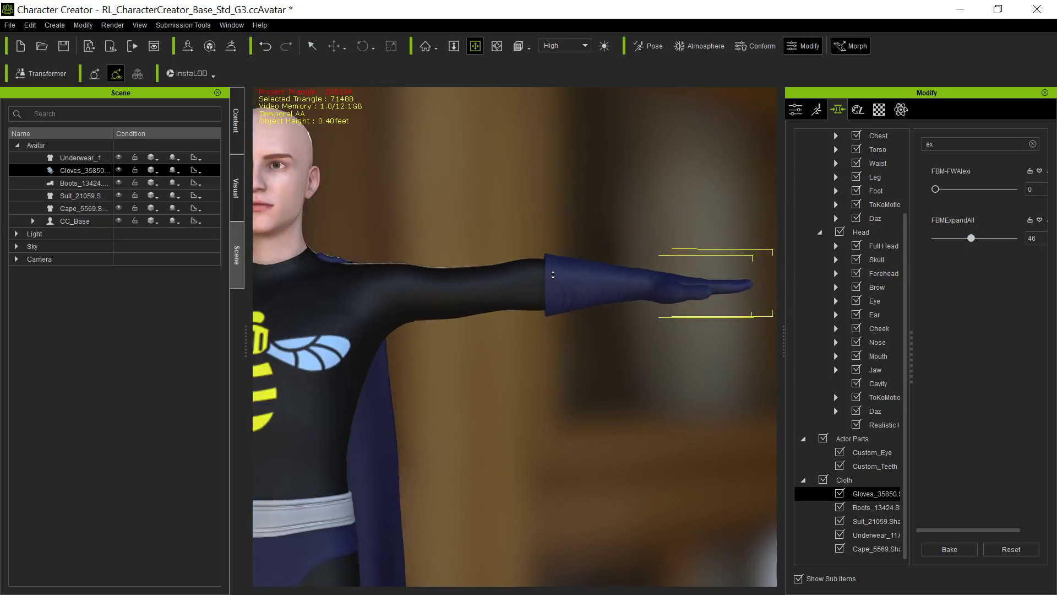
scroll(553, 275, down, 5)
drag(475, 378, 618, 256)
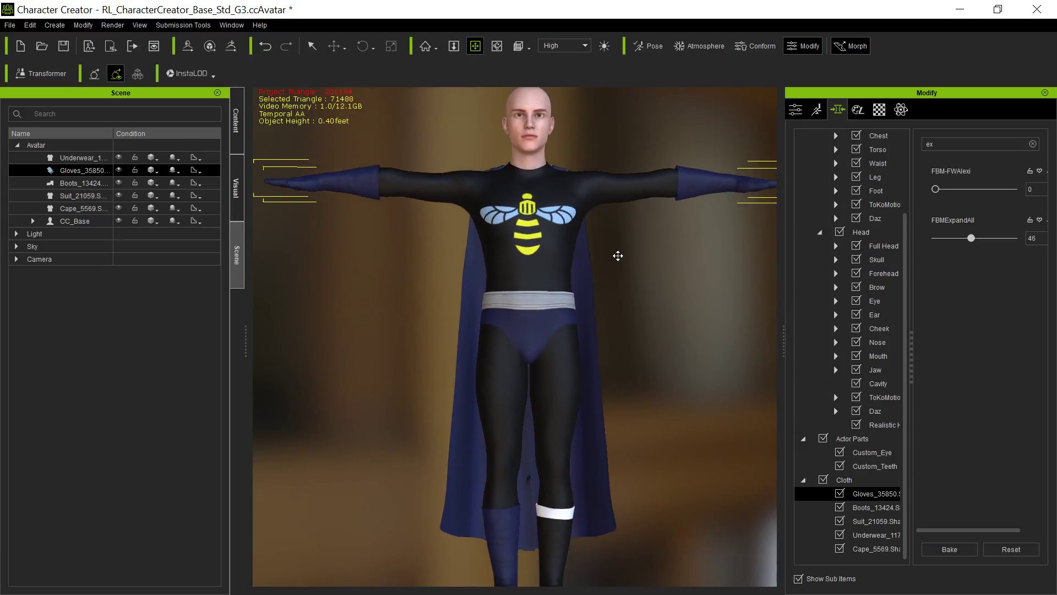
scroll(618, 255, down, 2)
drag(659, 387, 632, 348)
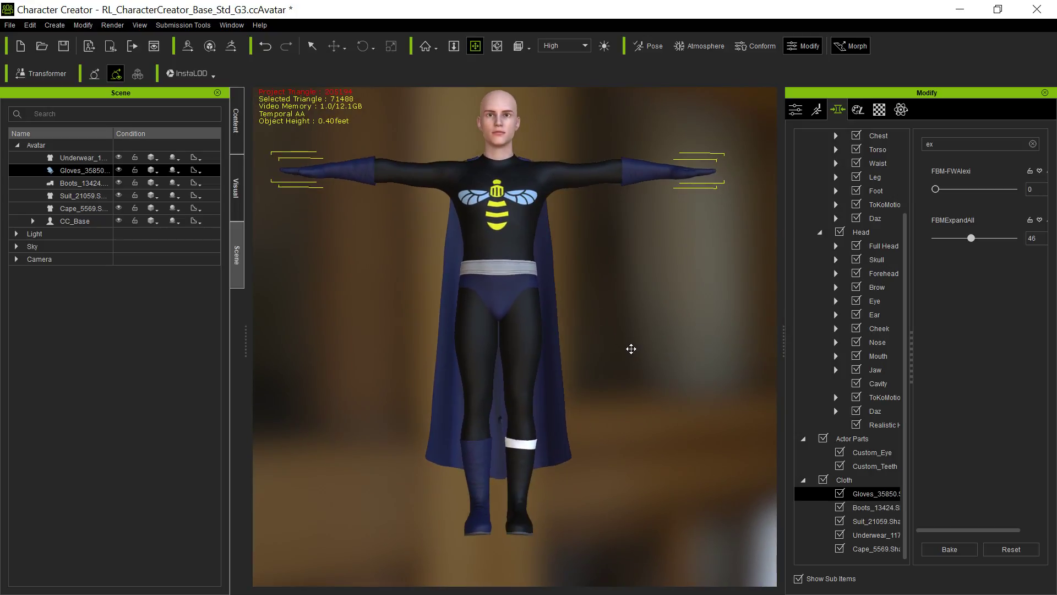
Select the cape, open its PhysX weight map editor and launch the MainCape weight map in Photoshop.
key(q)
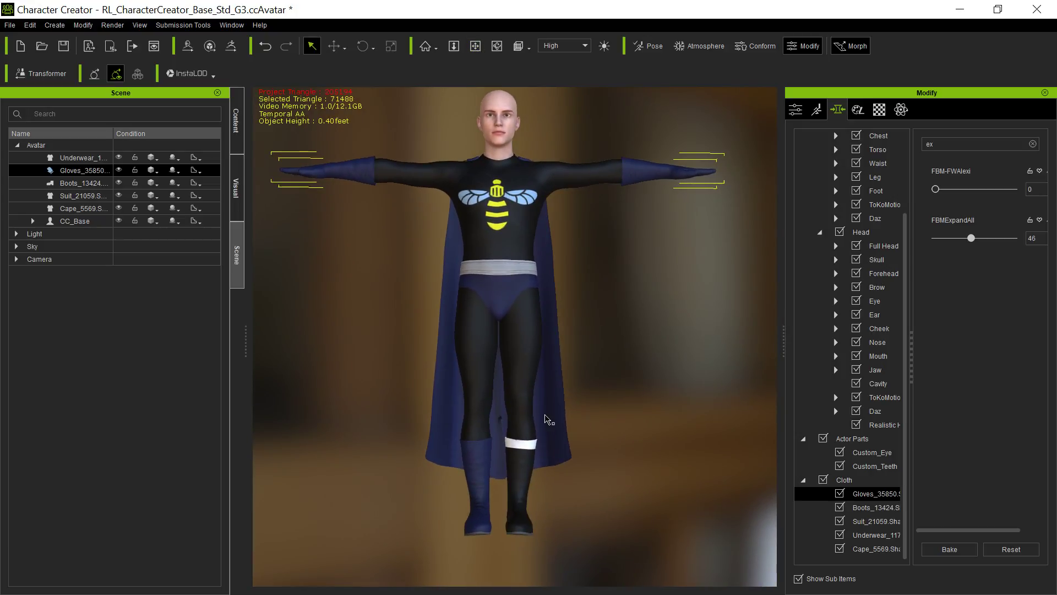
click(556, 416)
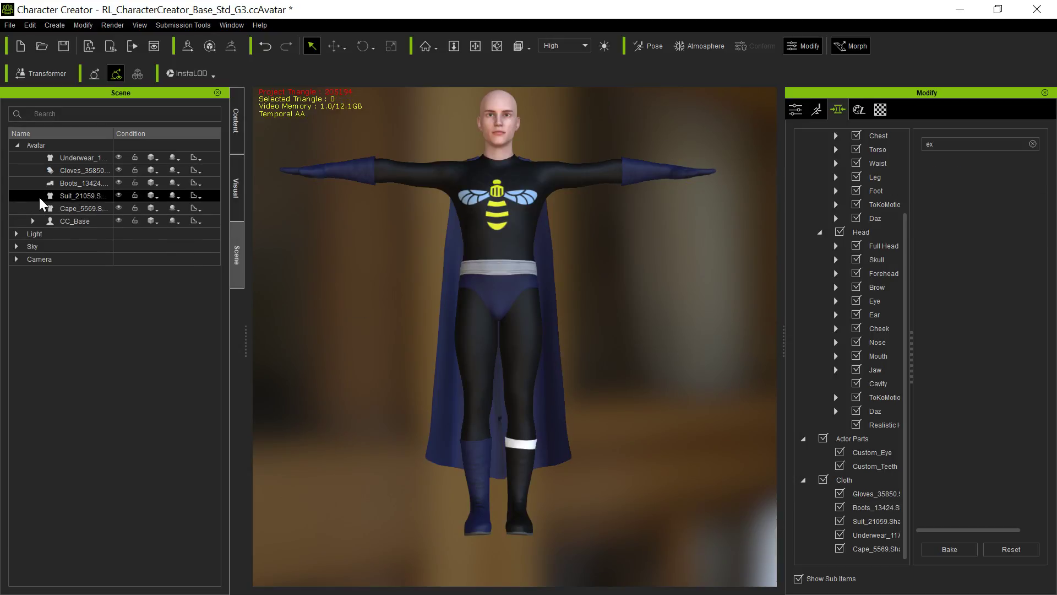
click(77, 208)
click(904, 110)
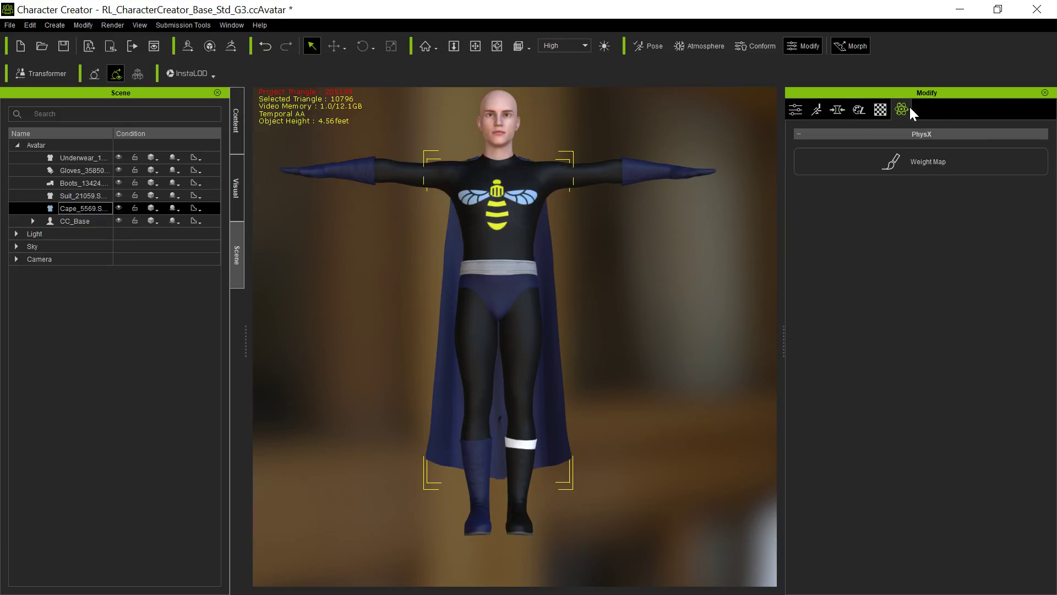
click(921, 164)
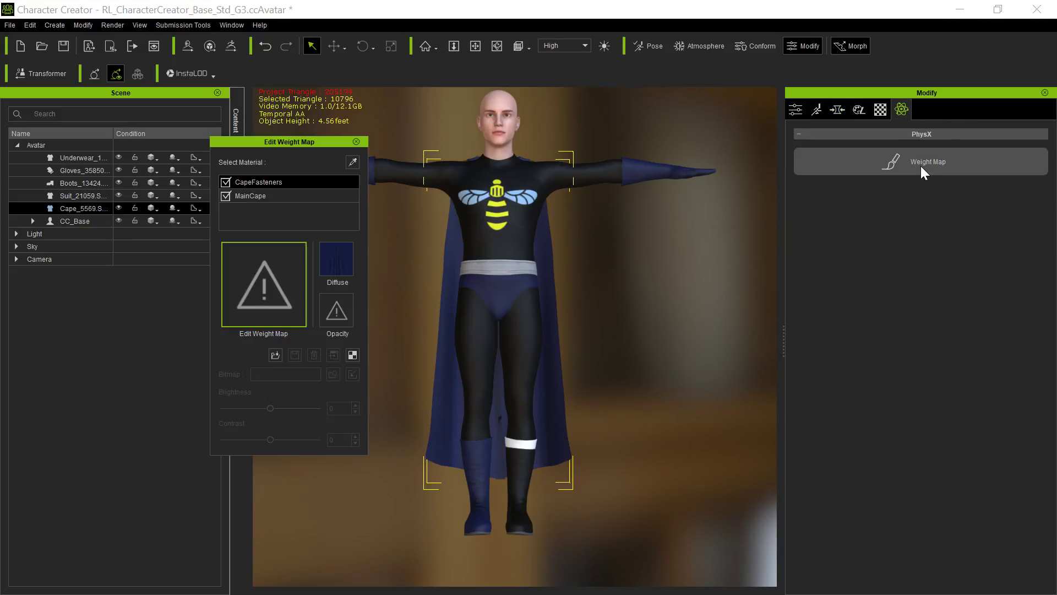
click(258, 197)
click(354, 355)
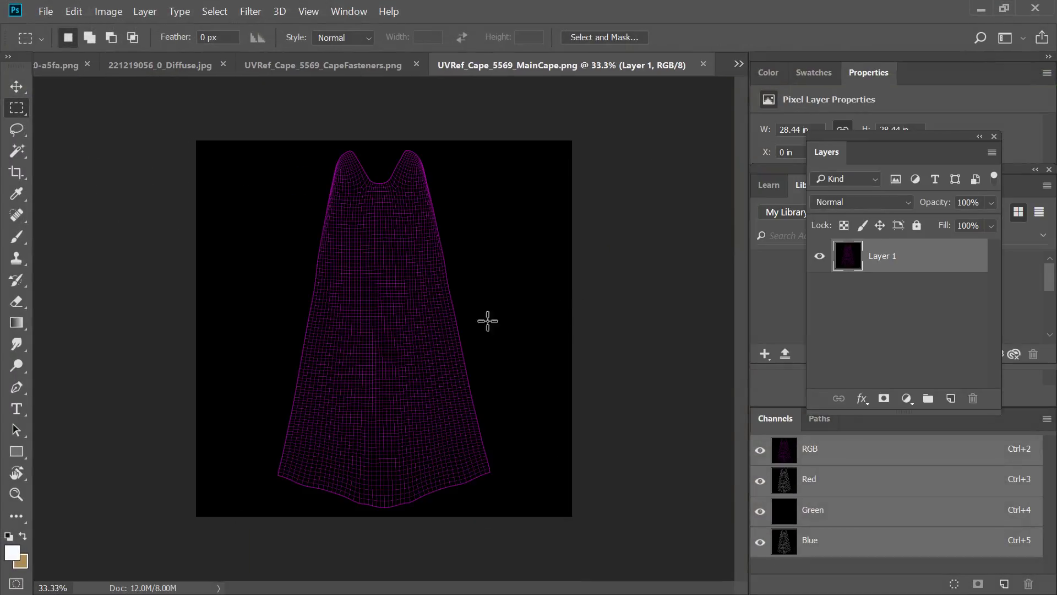
Select the MainCape map area from just below the shoulders to the lower edge and fill it with a vertical black-to-white gradient.
drag(240, 197, 523, 518)
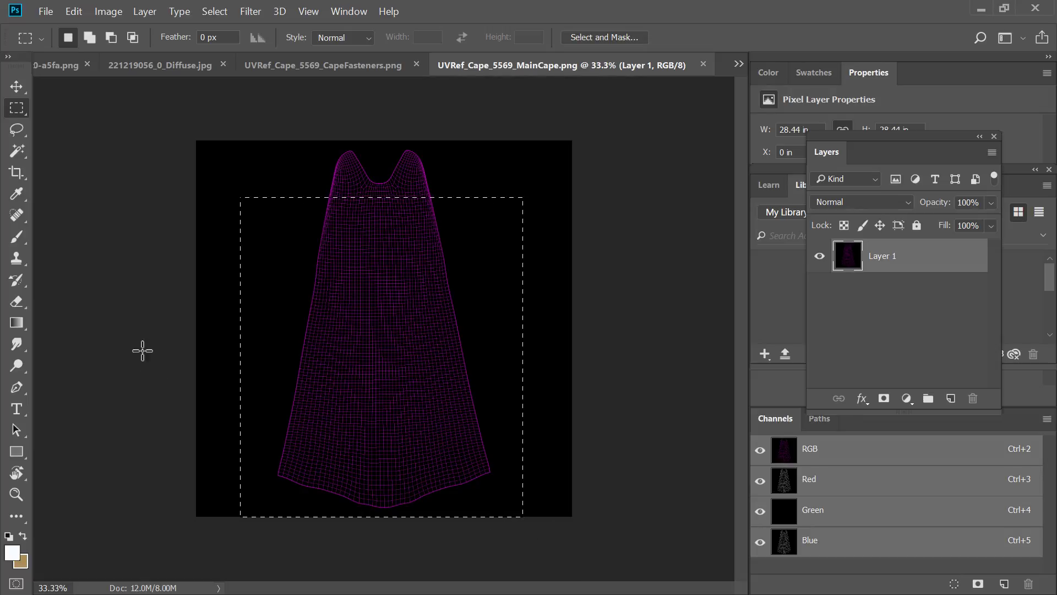
click(13, 324)
click(85, 38)
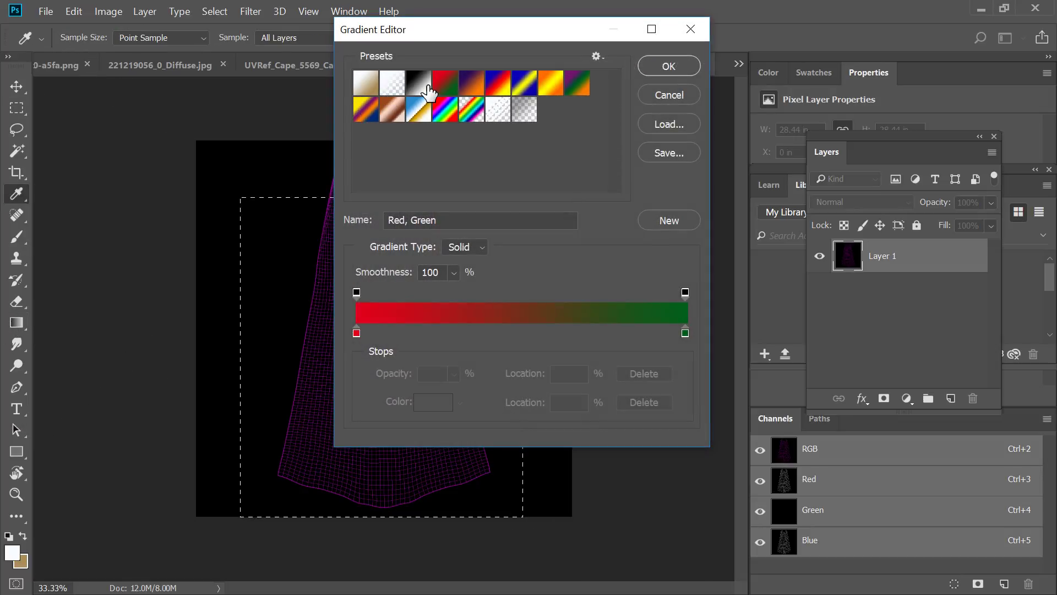
click(425, 87)
click(669, 66)
drag(378, 236, 379, 485)
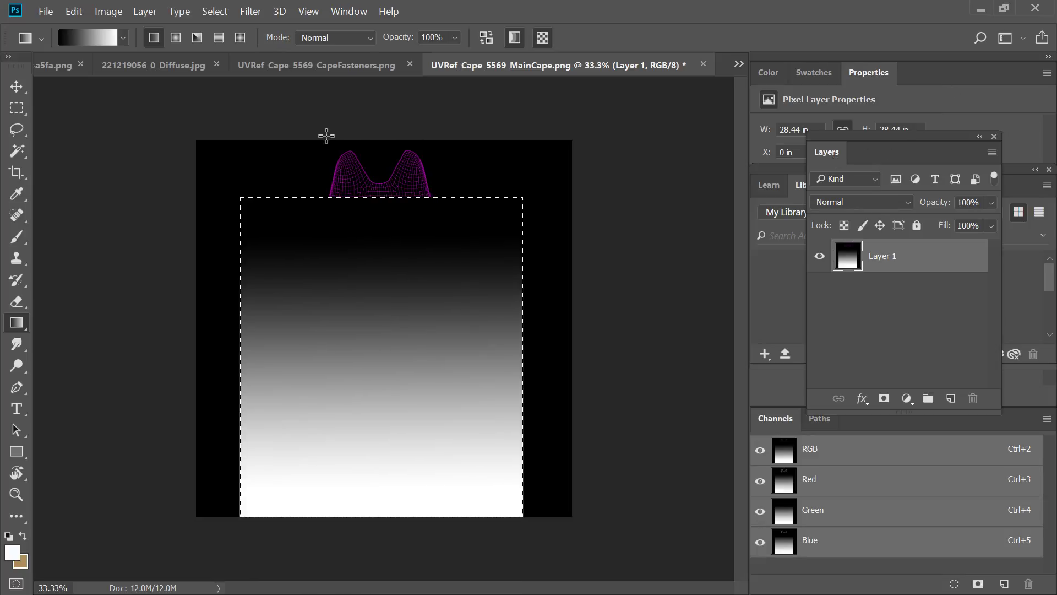
Invert the selection and fill the area around the gradient, including the shoulder section, with black.
click(214, 11)
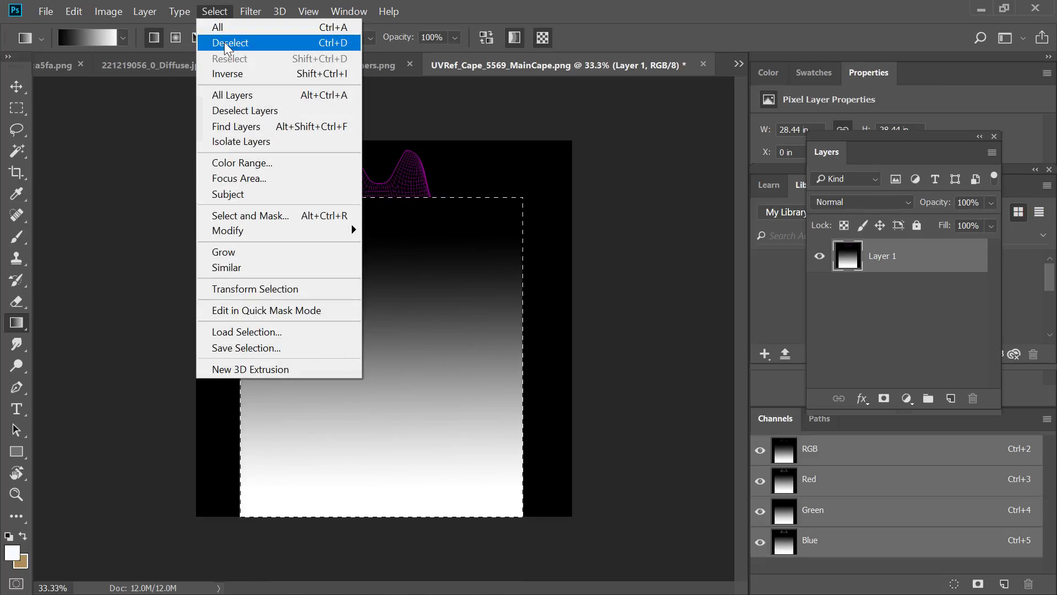
click(227, 73)
click(73, 11)
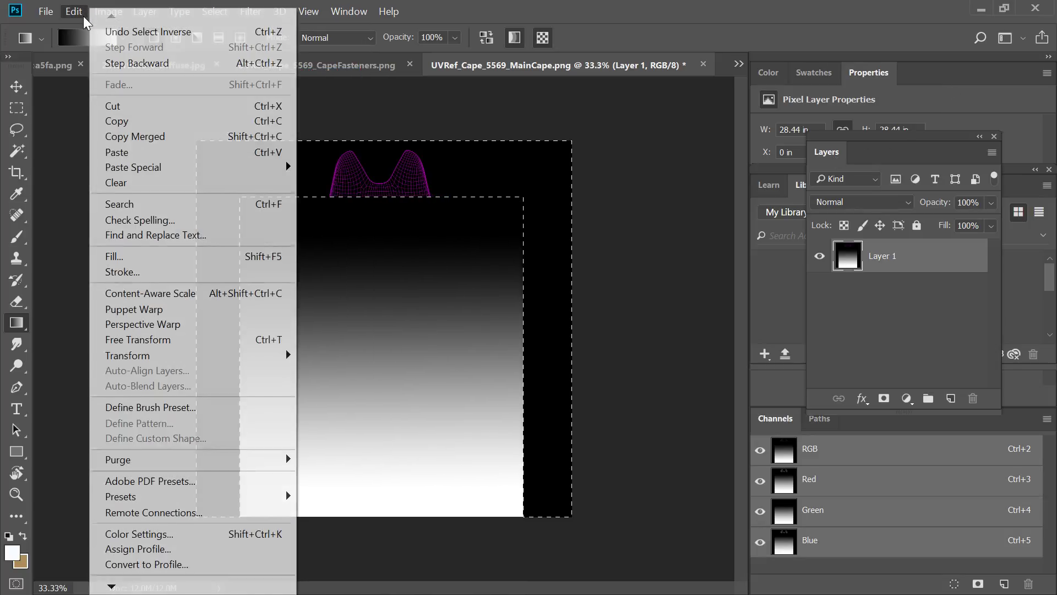
click(146, 256)
click(849, 154)
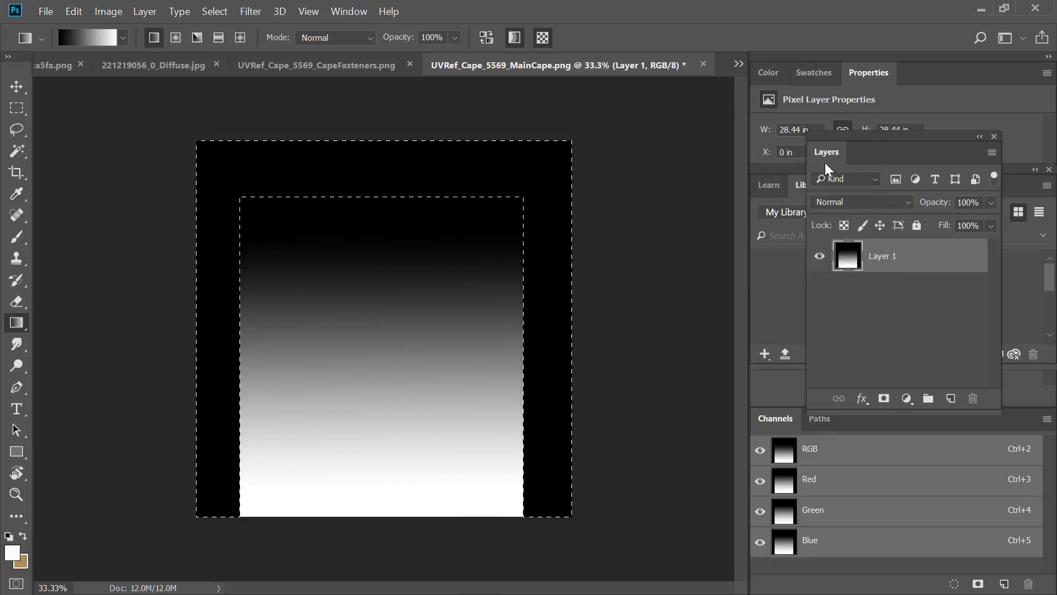
Export the finished MainCape weight map as a PNG and clear the selection.
click(46, 11)
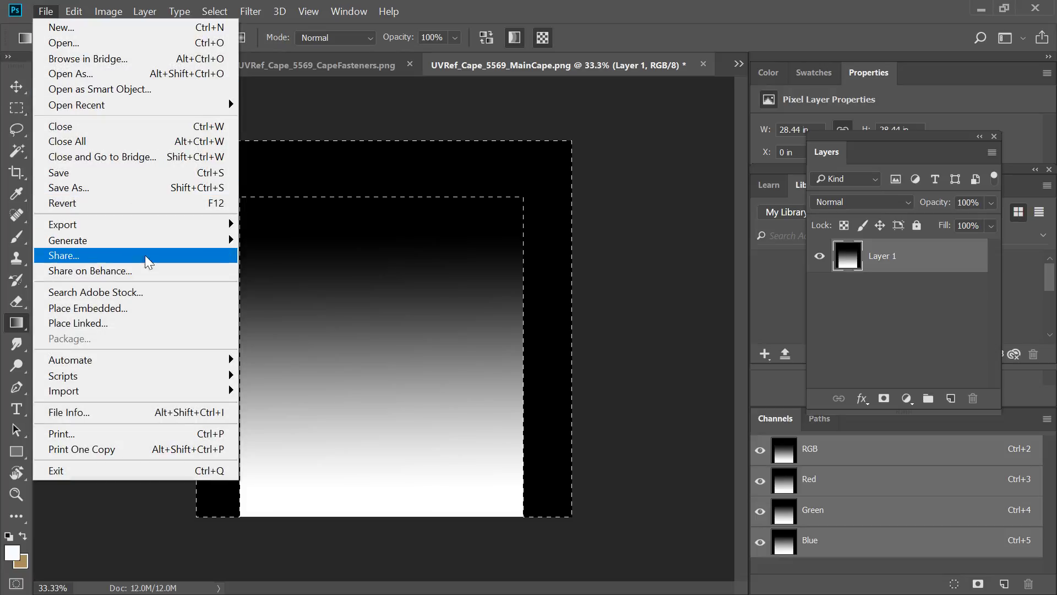
mouse_move(160, 225)
click(270, 224)
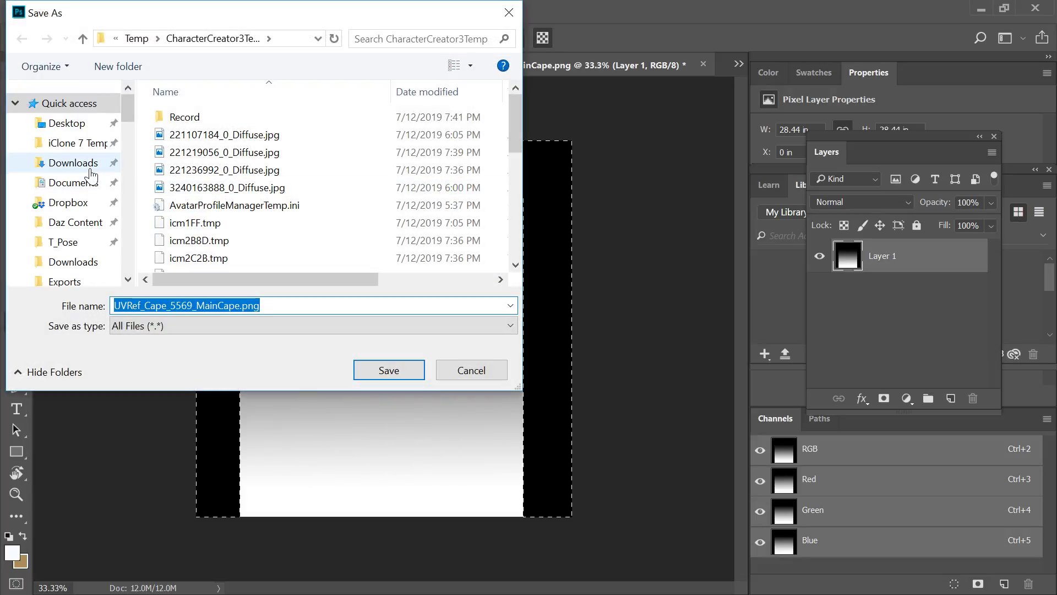
click(85, 164)
click(388, 370)
Quit Photoshop without saving the open documents and return to Character Creator.
click(1035, 7)
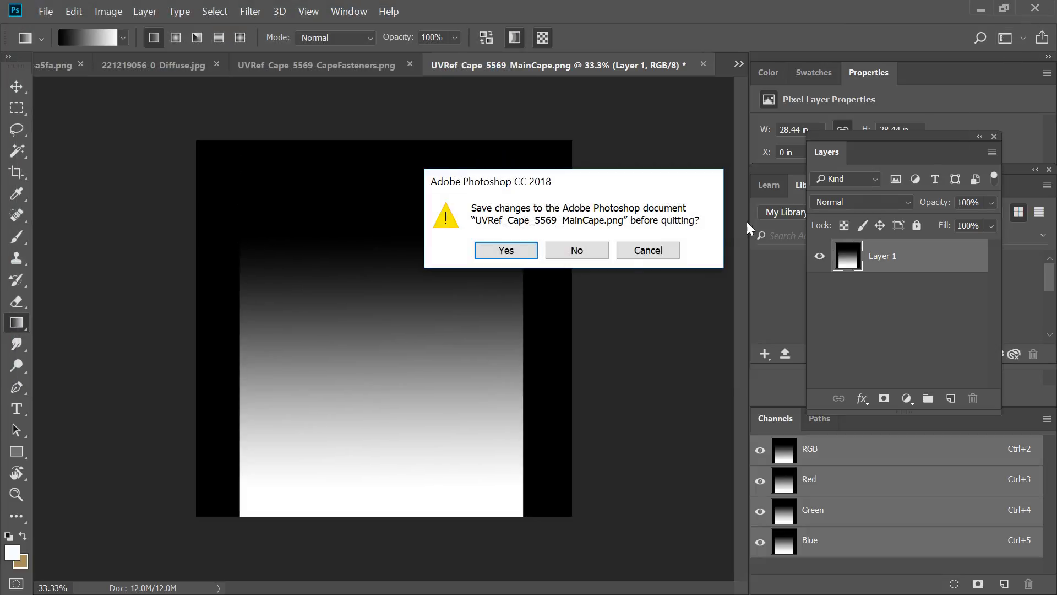
click(564, 250)
click(575, 252)
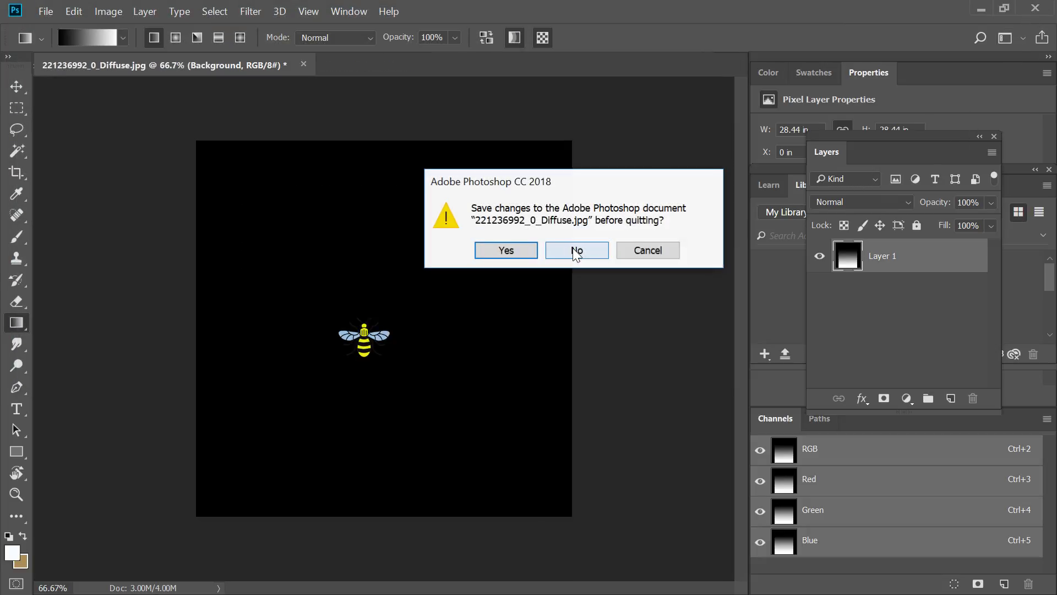
click(576, 251)
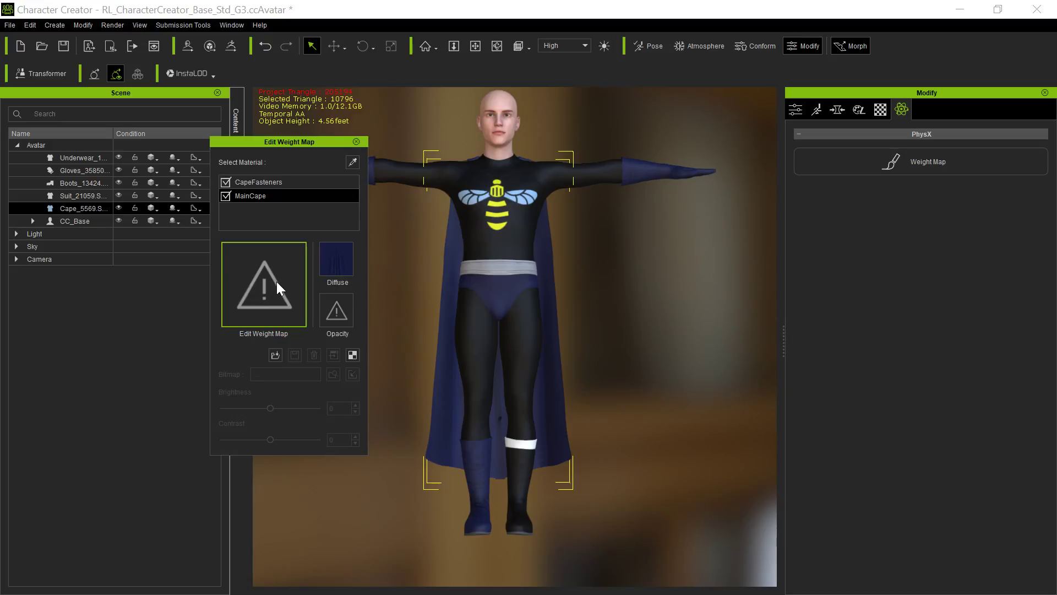
Load the exported gradient image as the MainCape weight map and close the weight map editor.
click(276, 282)
double_click(189, 149)
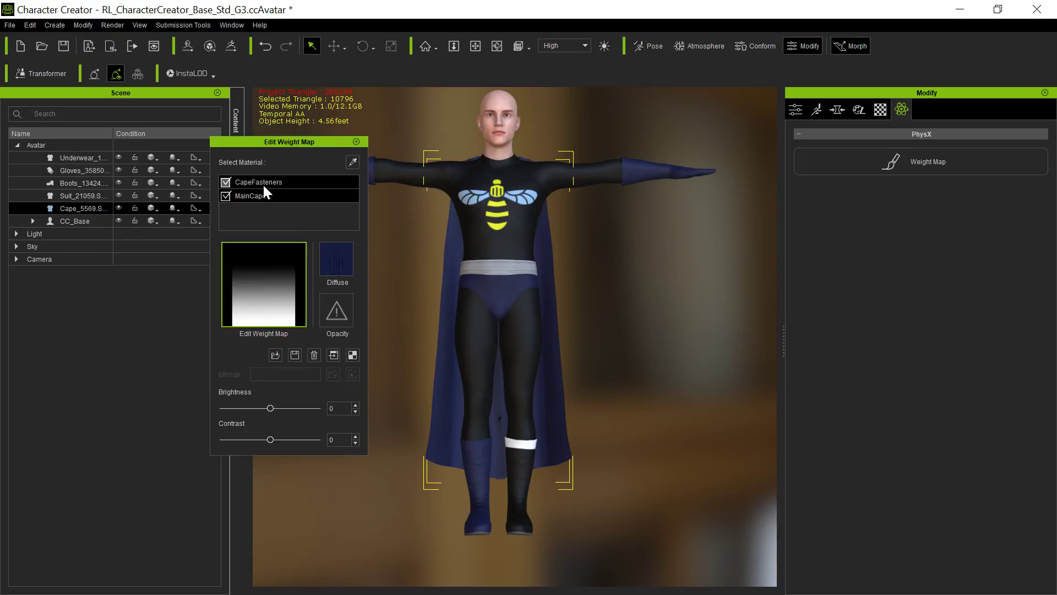
click(357, 142)
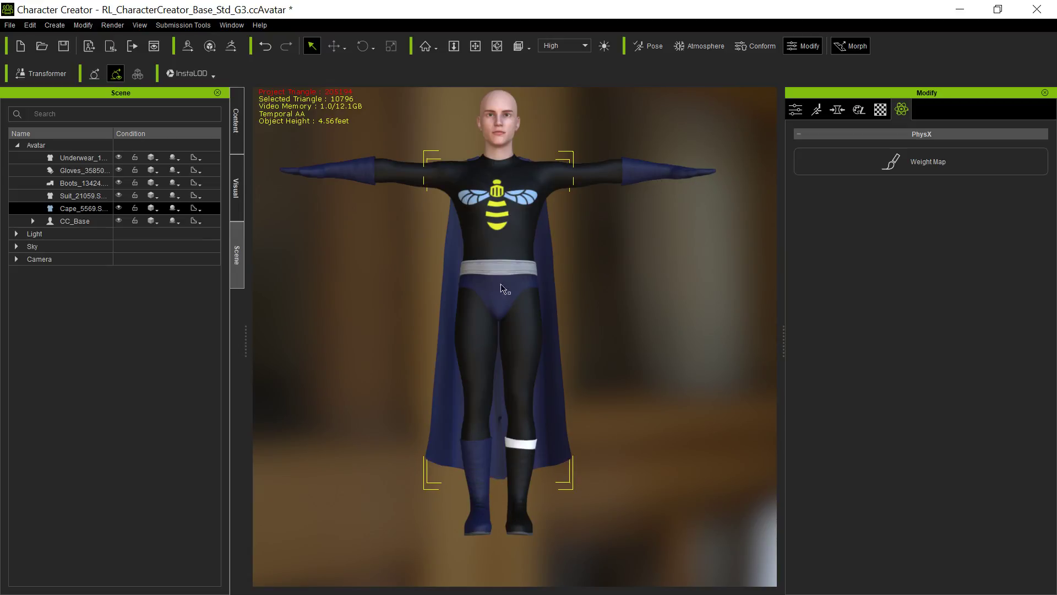
Save the dressed character to the custom project library under the name Toon Super Suit.
click(236, 132)
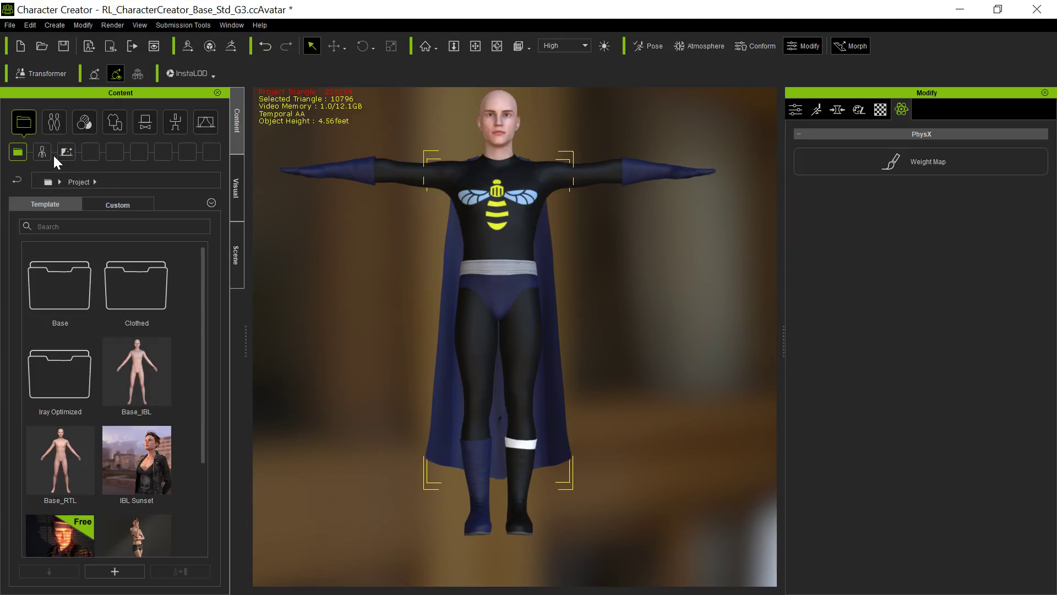
click(146, 205)
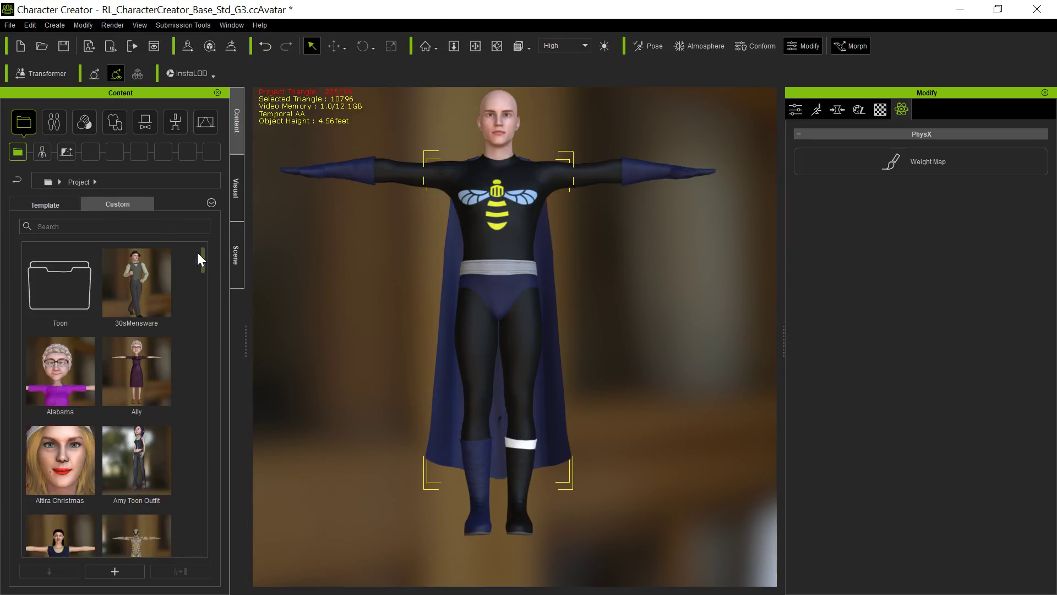
click(14, 30)
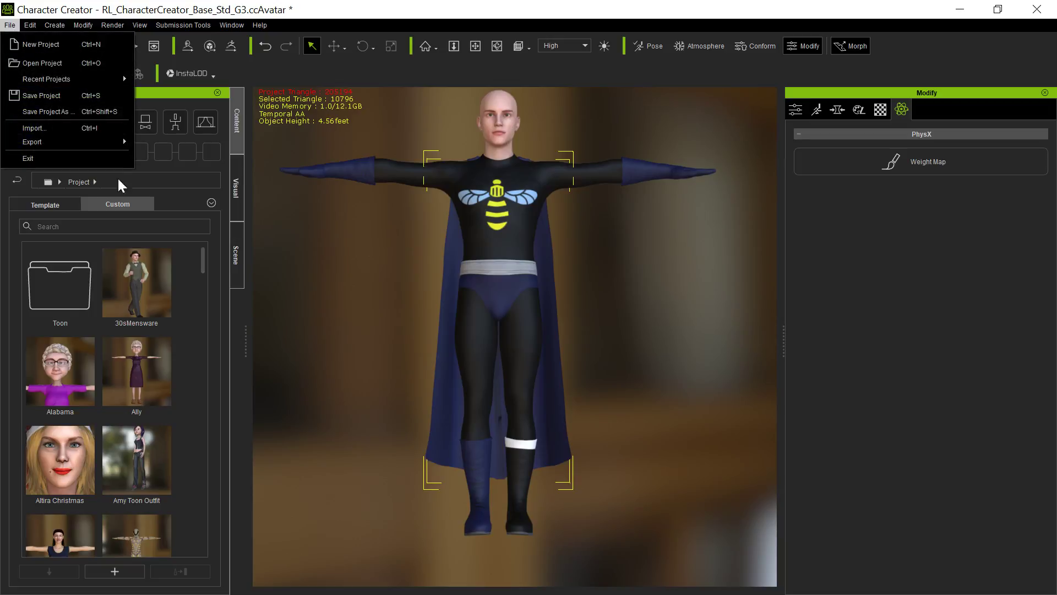
click(131, 567)
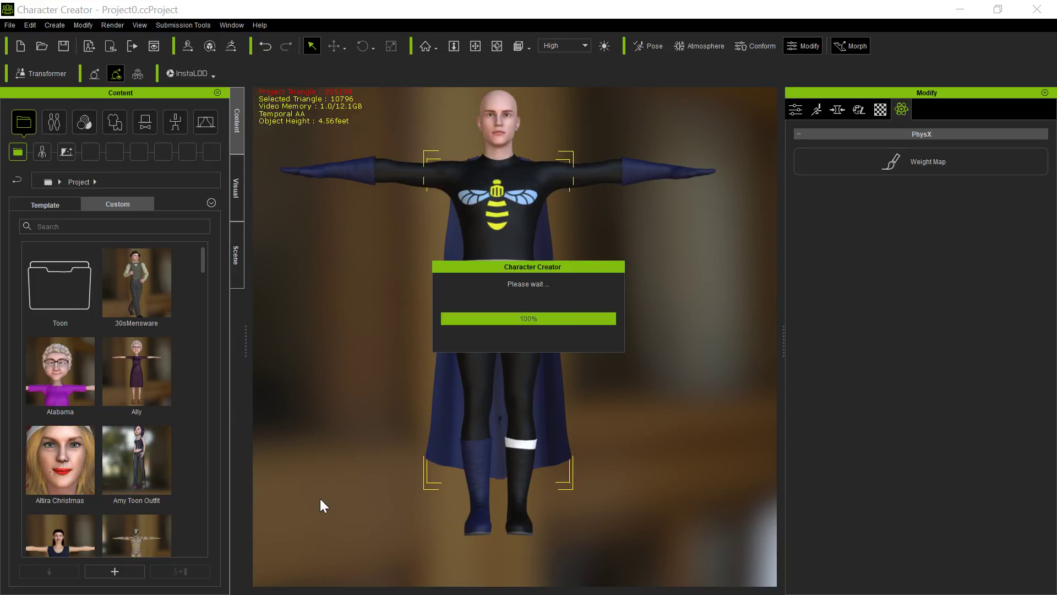
text(Toon Super Suit)
key(Return)
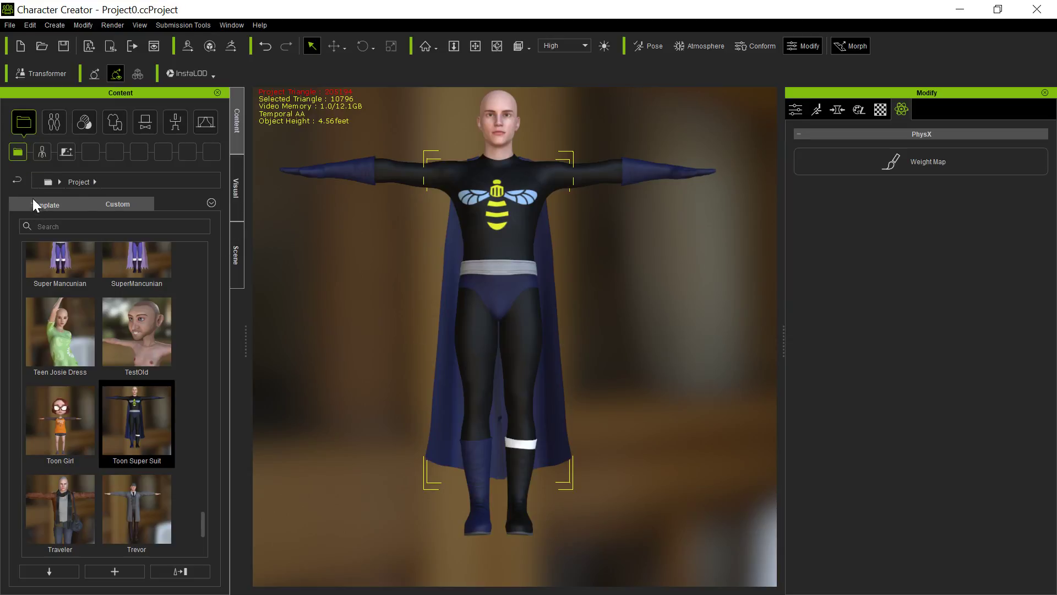
Select the whole character and filter its Body morphs by "toon".
click(40, 153)
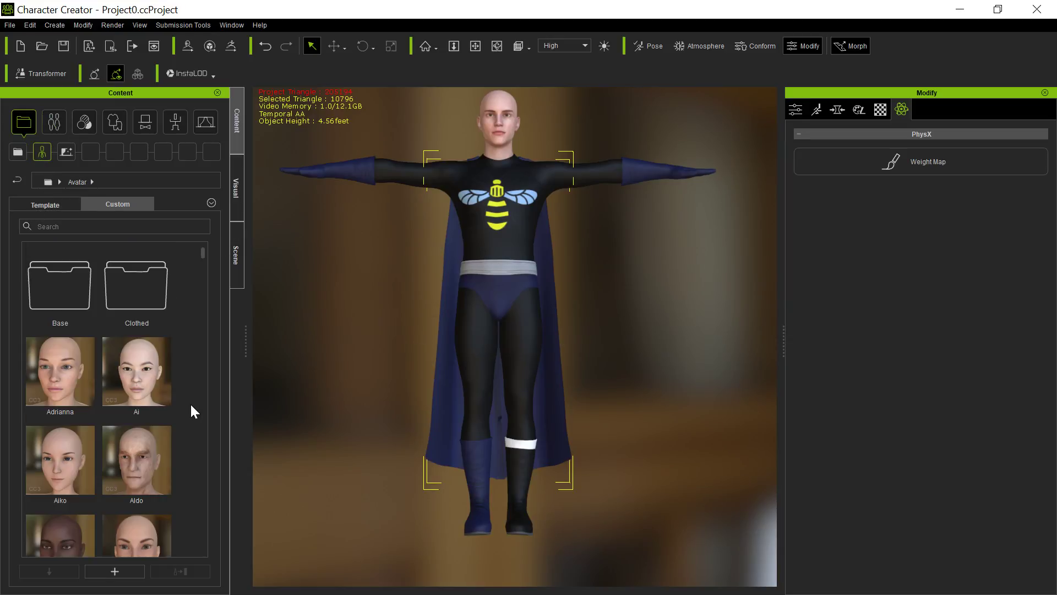
click(509, 133)
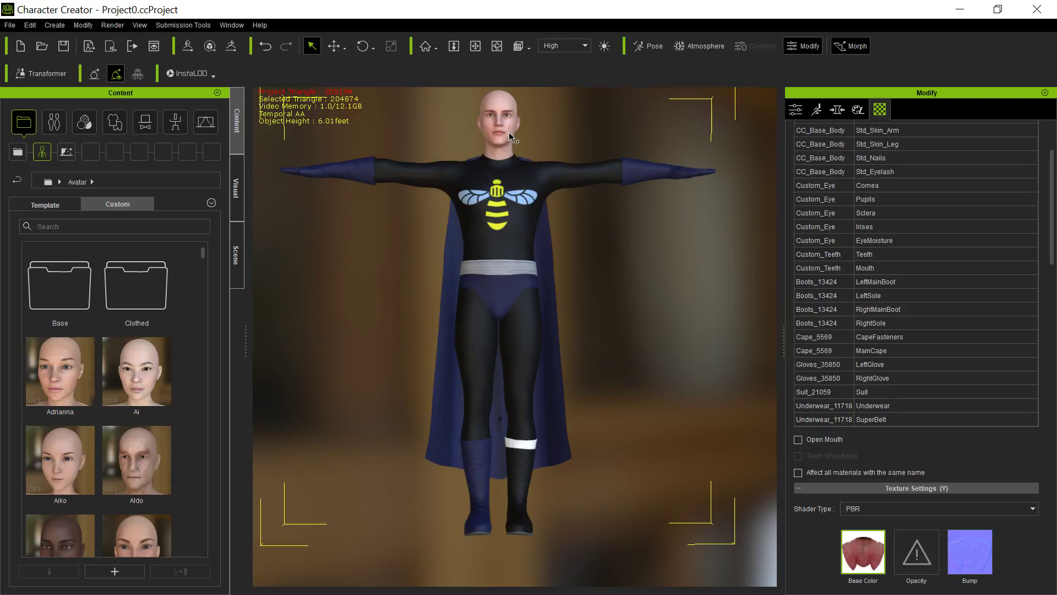
click(843, 110)
click(876, 150)
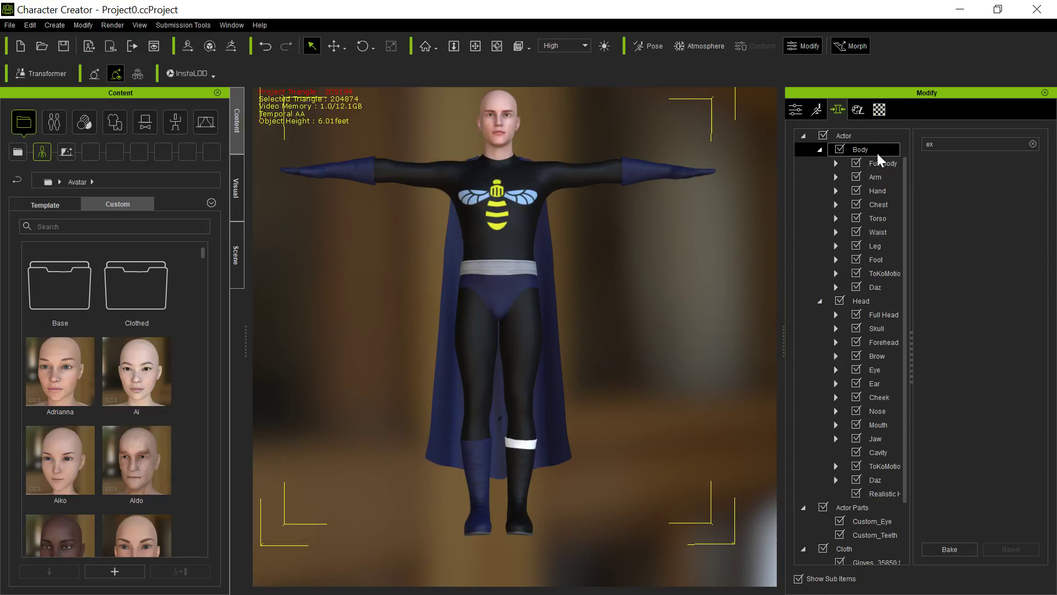
text(toon)
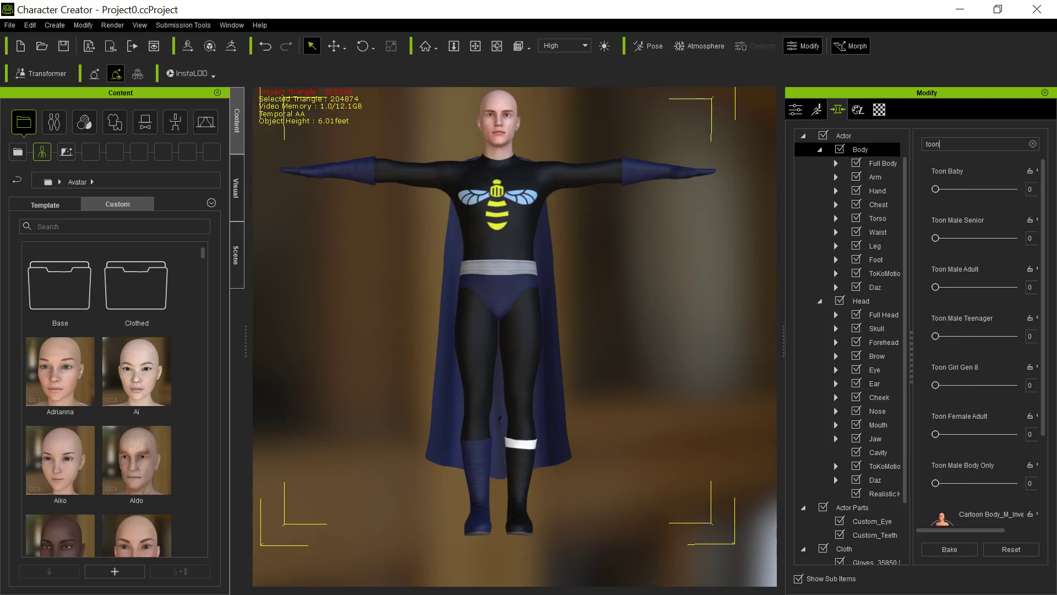
Try the Toon Male Senior, Toon Male Teenager and male Cartoon Body morphs on the figure.
drag(938, 240, 874, 246)
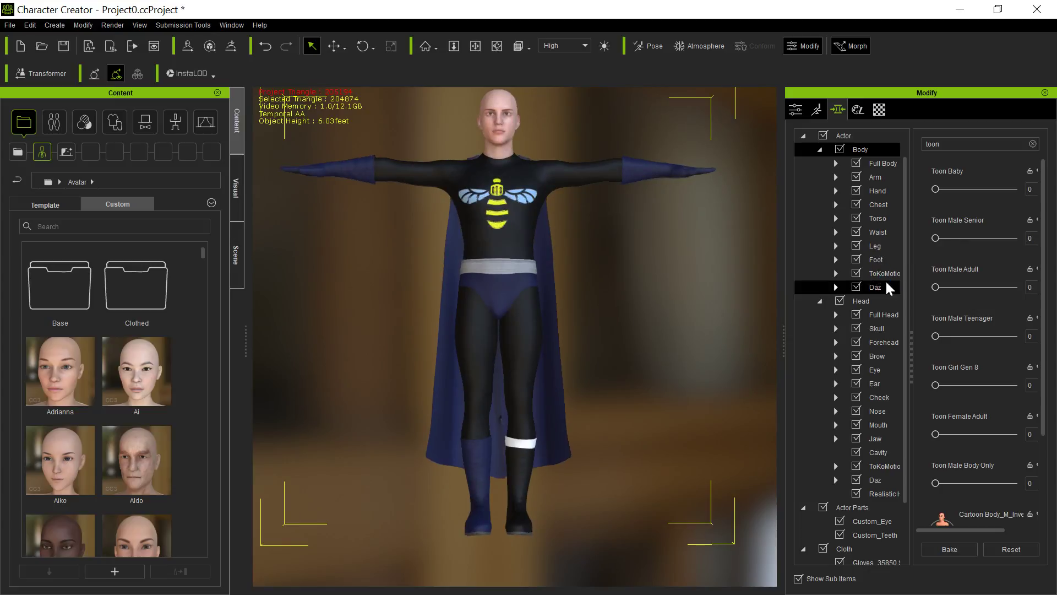
mouse_move(957, 336)
mouse_down()
mouse_move(986, 338)
mouse_move(958, 336)
mouse_up()
key(ctrl+z)
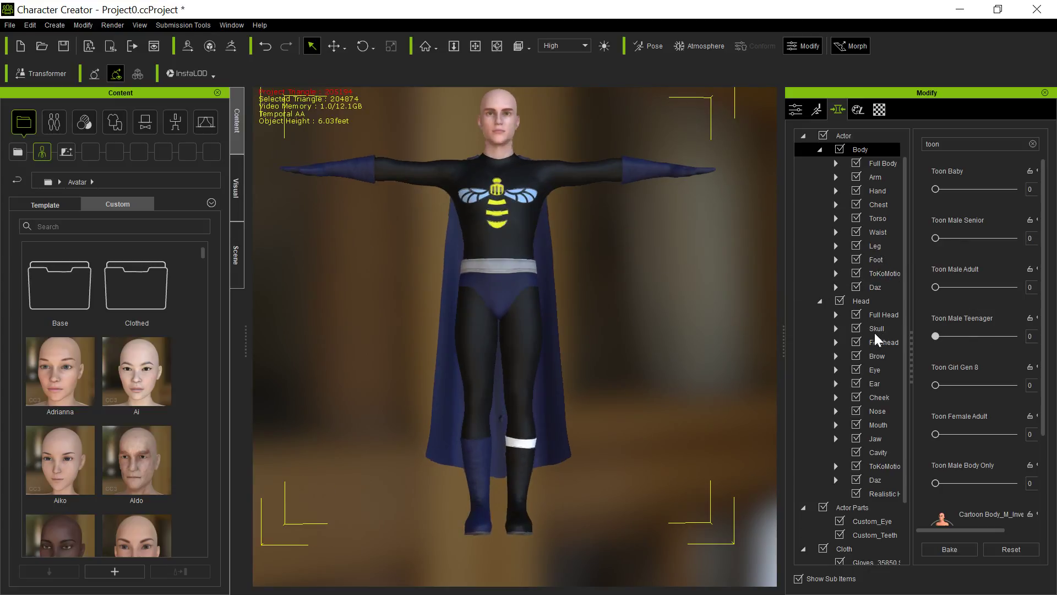
drag(1049, 314, 1033, 440)
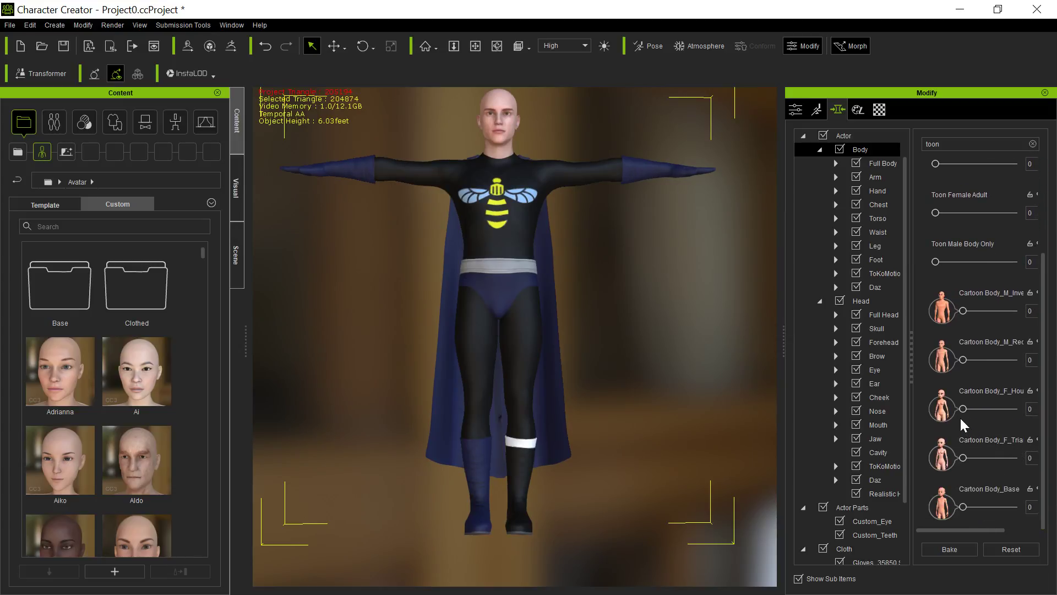
drag(963, 359, 903, 373)
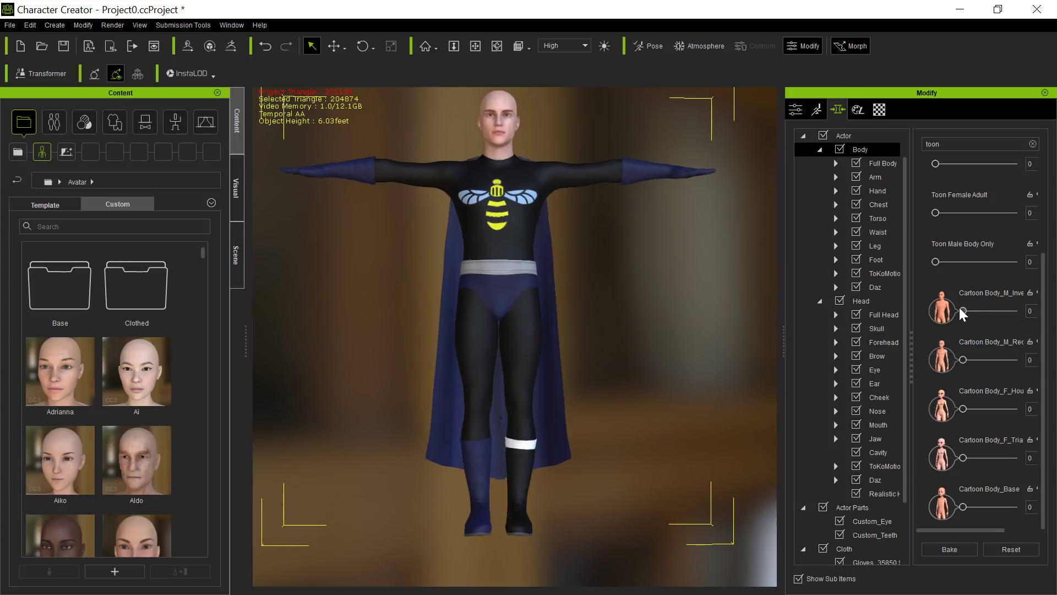
drag(963, 312, 950, 331)
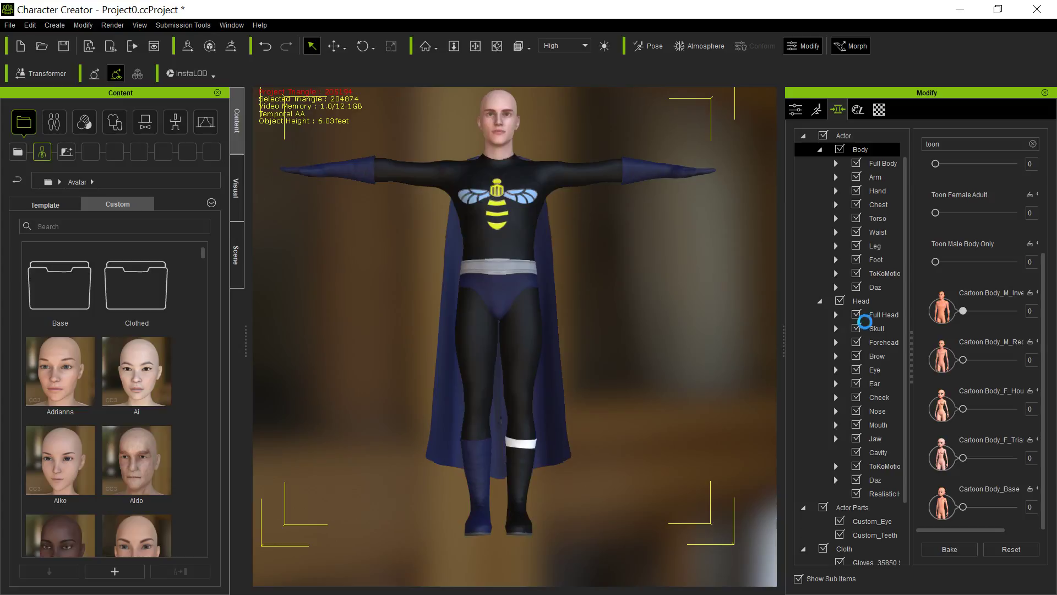
Set the full-head Cartoon Face_Long morph to 100.
click(888, 316)
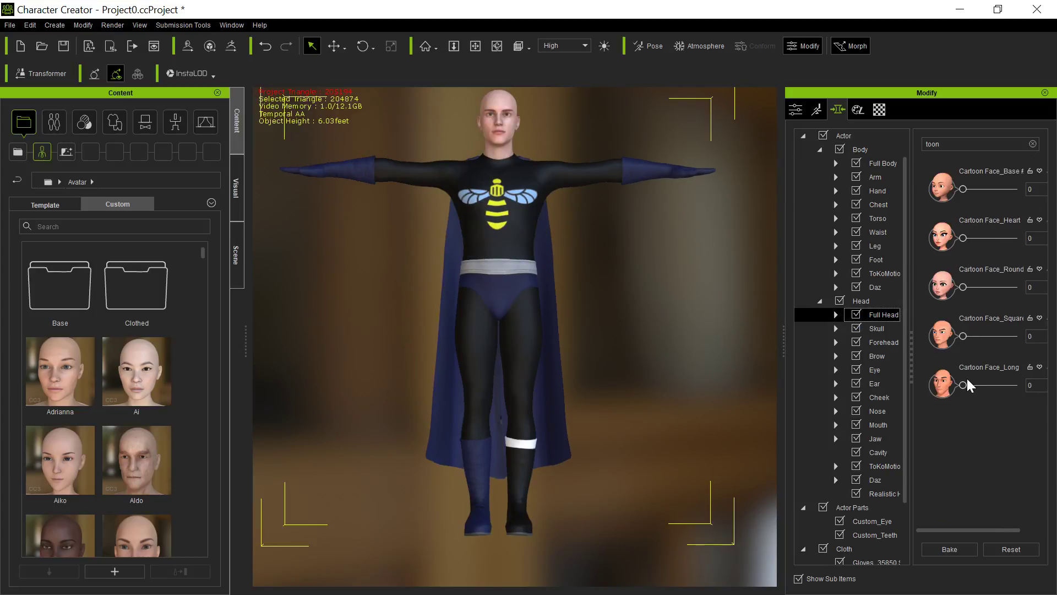
drag(960, 388, 1027, 386)
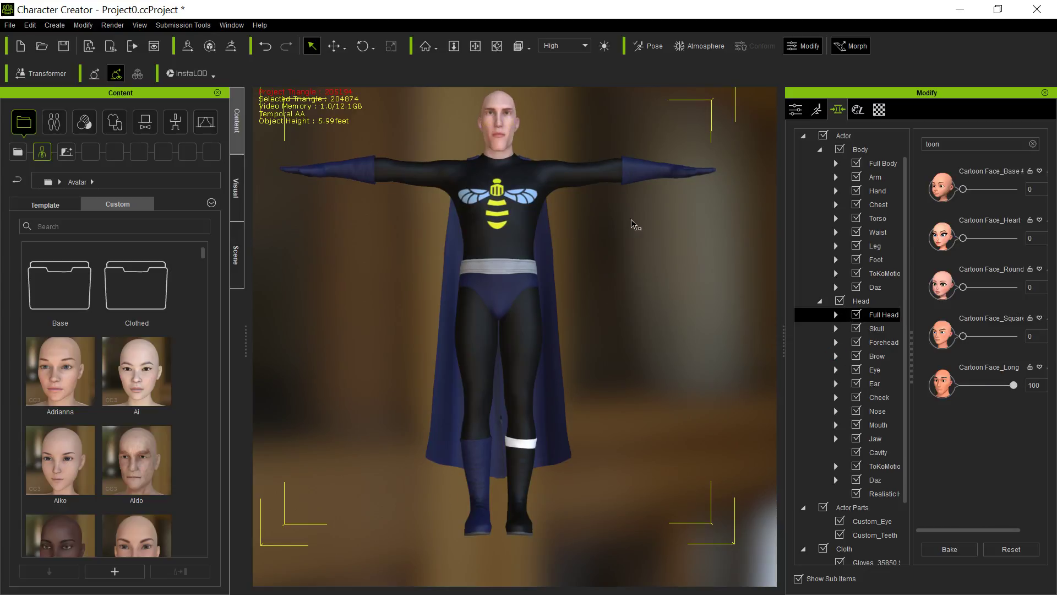
Clear the morph filter, try the full-body Ramon morph at 71, reset it and set the Chris morph to 66.
click(890, 163)
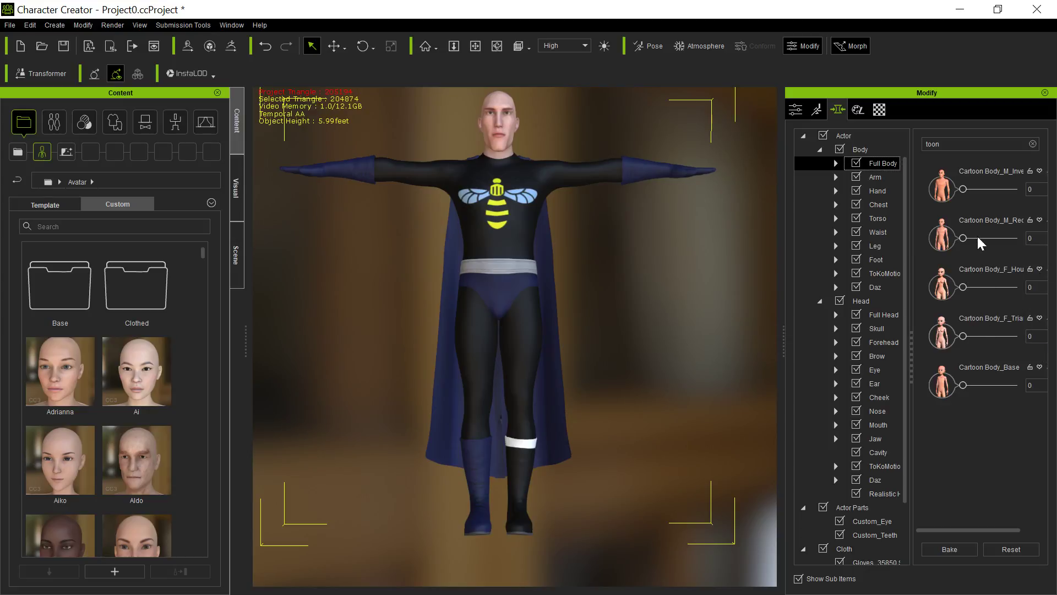
click(1033, 143)
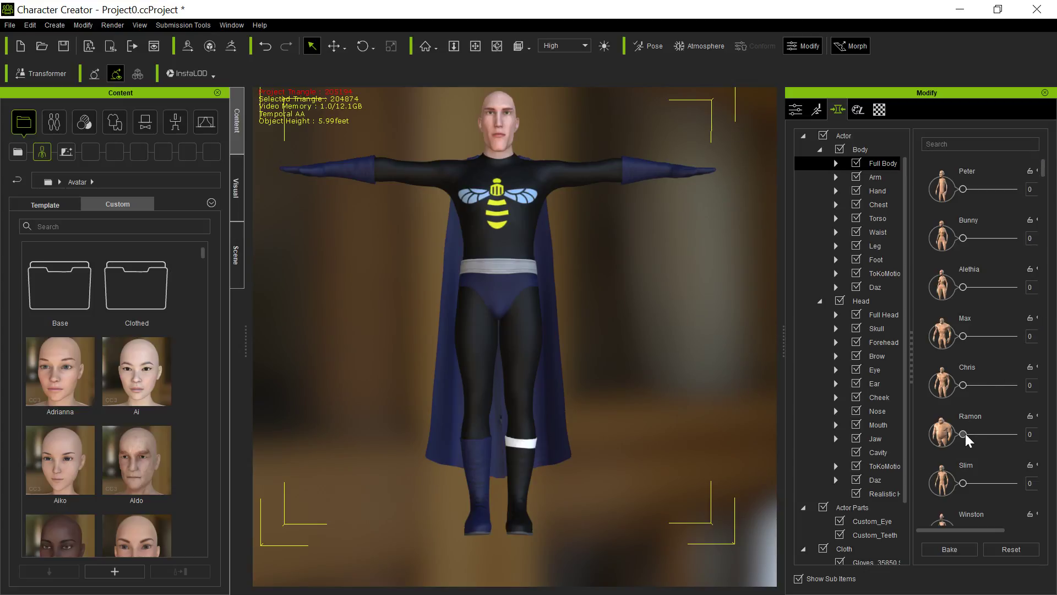
drag(969, 436, 987, 435)
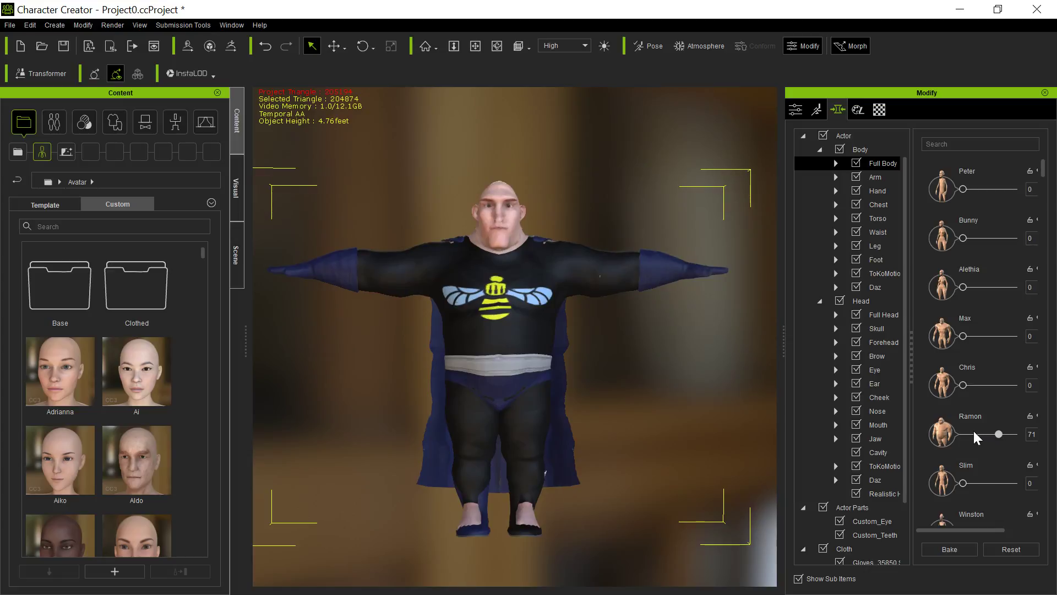
click(943, 435)
drag(964, 385, 996, 385)
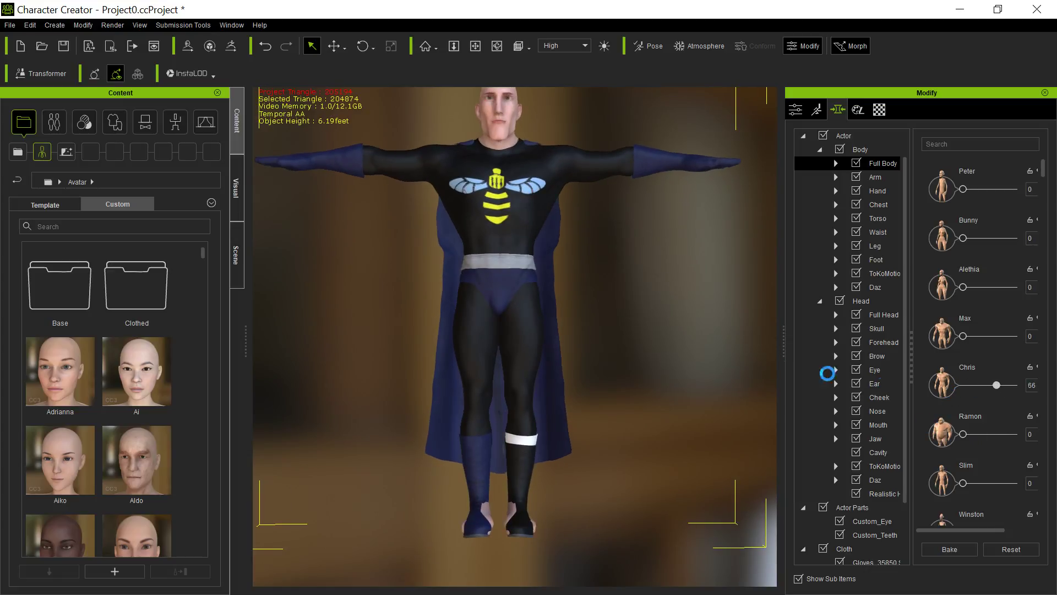
Select the boots and calculate their conform collision against the reshaped body, keeping the collision margin at 0.10.
middle_drag(646, 334, 653, 379)
right_drag(668, 385, 464, 298)
right_drag(404, 413, 786, 411)
right_drag(491, 455, 544, 435)
drag(598, 412, 607, 315)
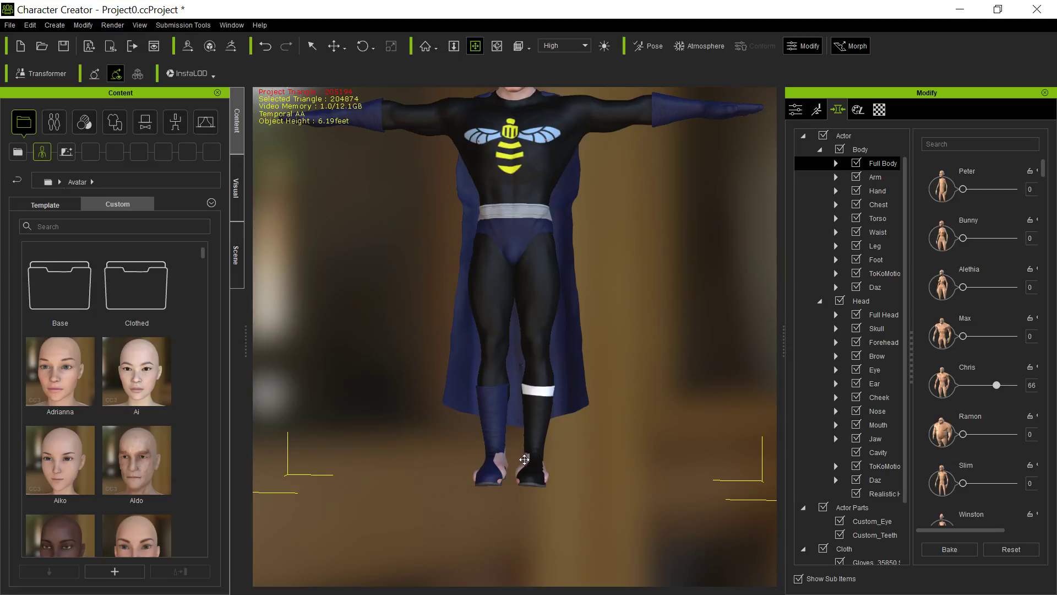
key(q)
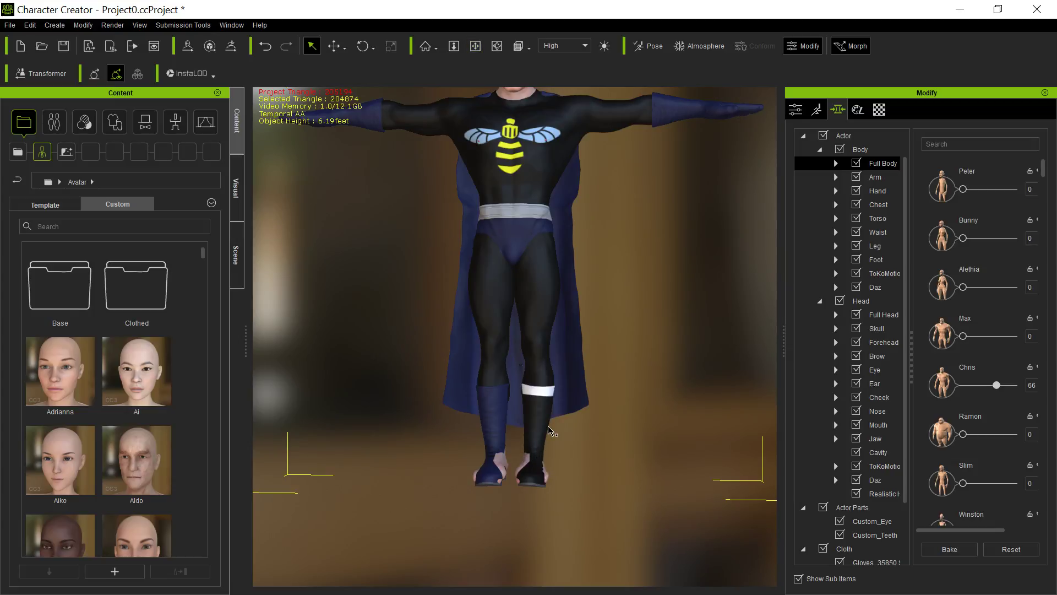
click(541, 440)
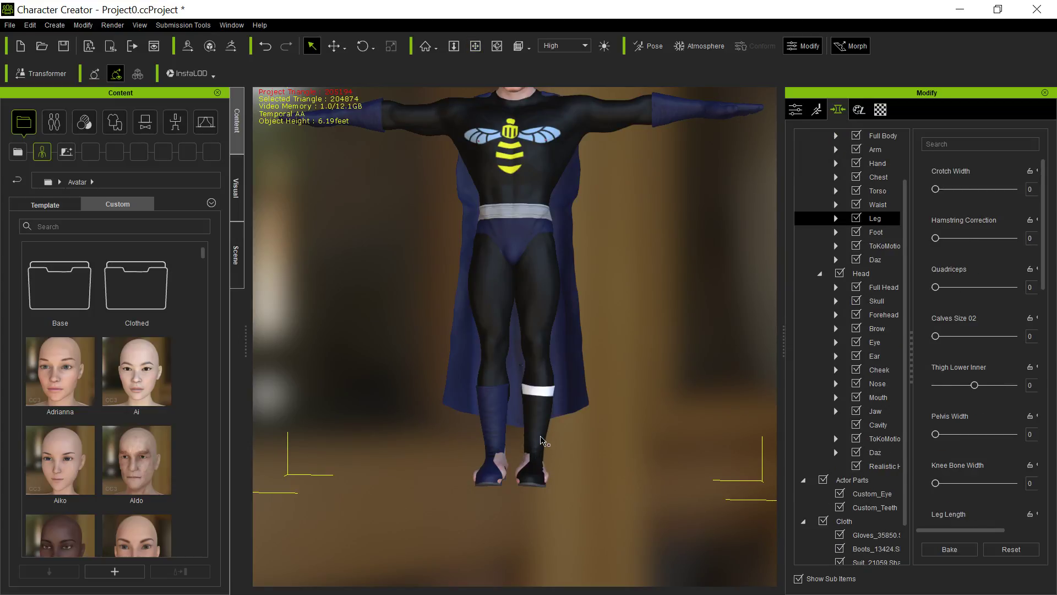
click(541, 441)
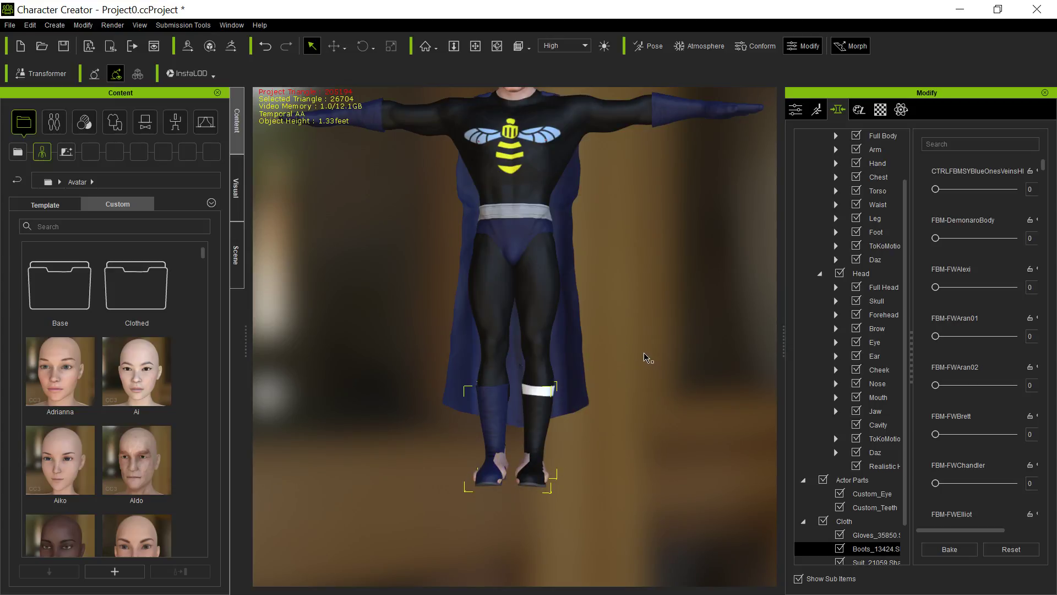
click(796, 109)
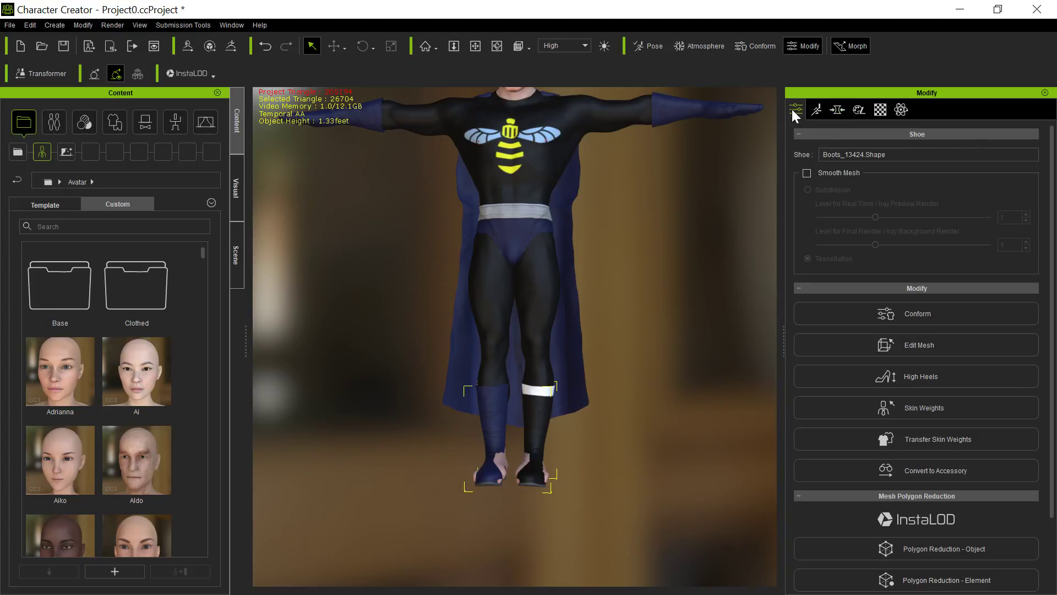
click(870, 312)
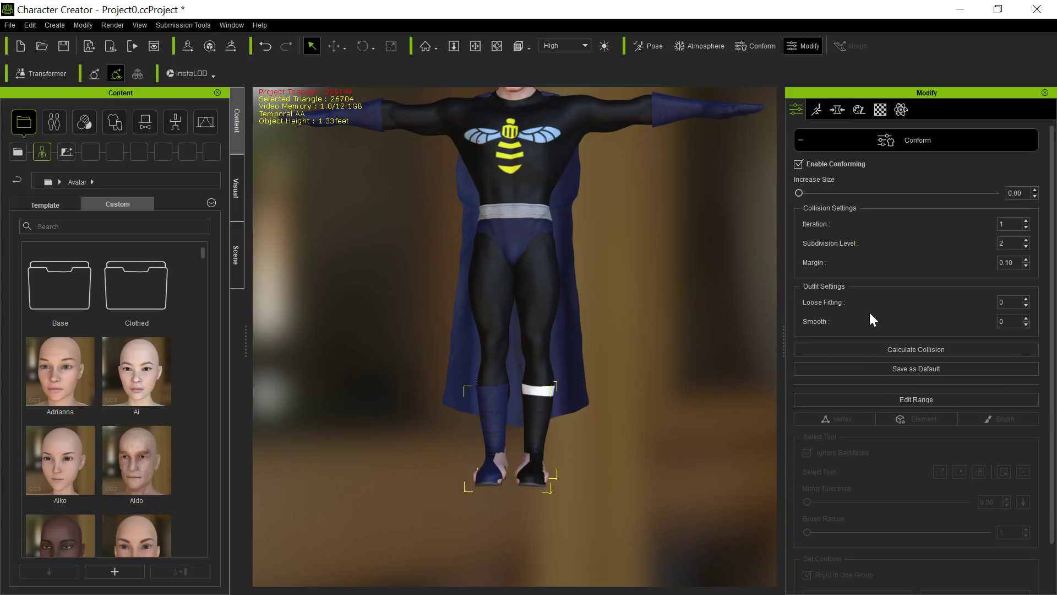
click(911, 350)
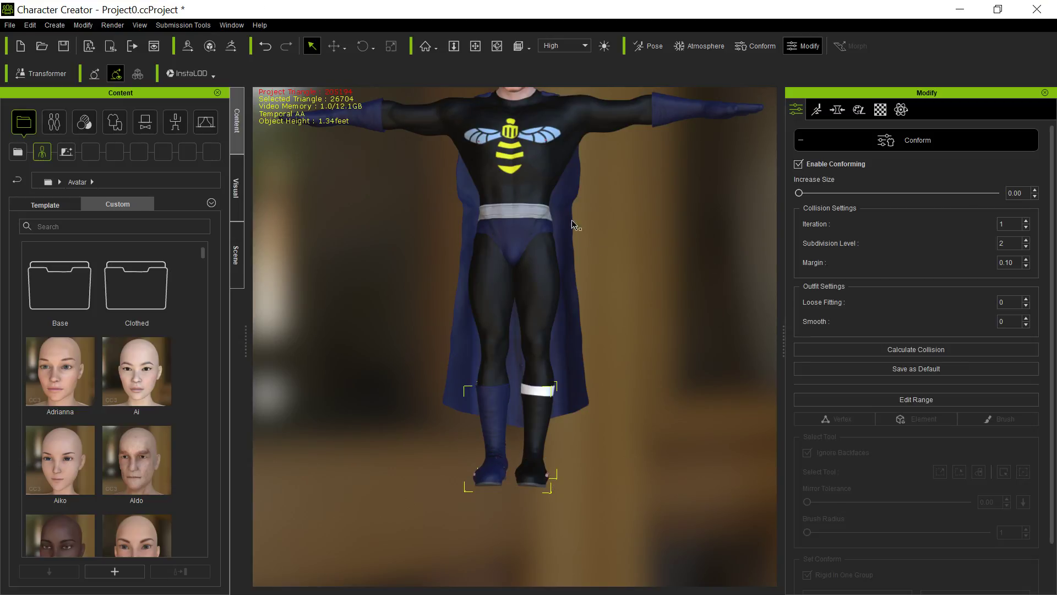
Hide the body mesh faces of the lower legs and feet inside the boots using Edit Mesh face selection.
click(503, 98)
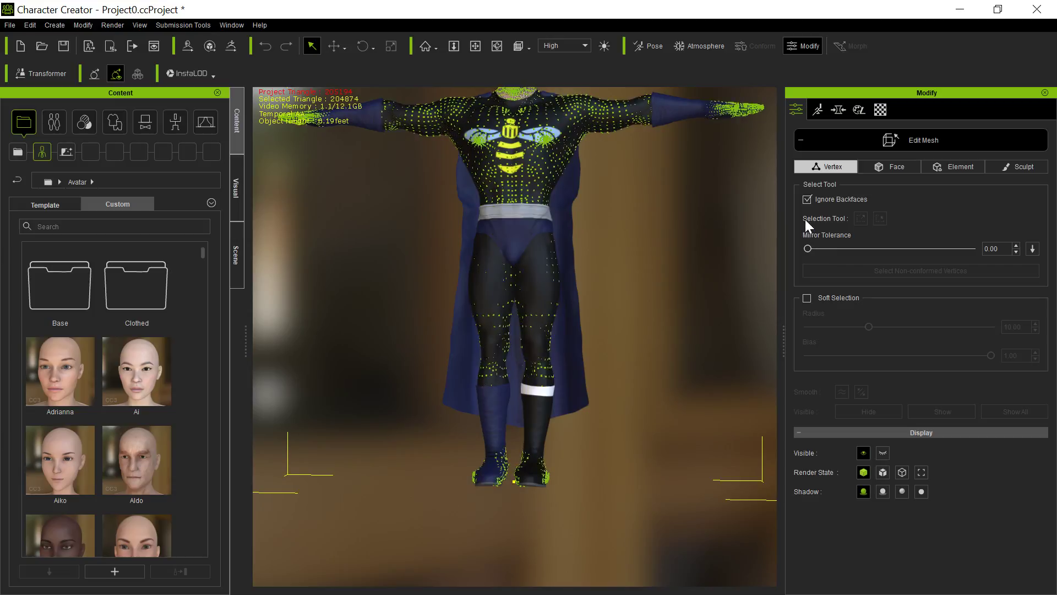
click(895, 166)
drag(406, 331, 614, 540)
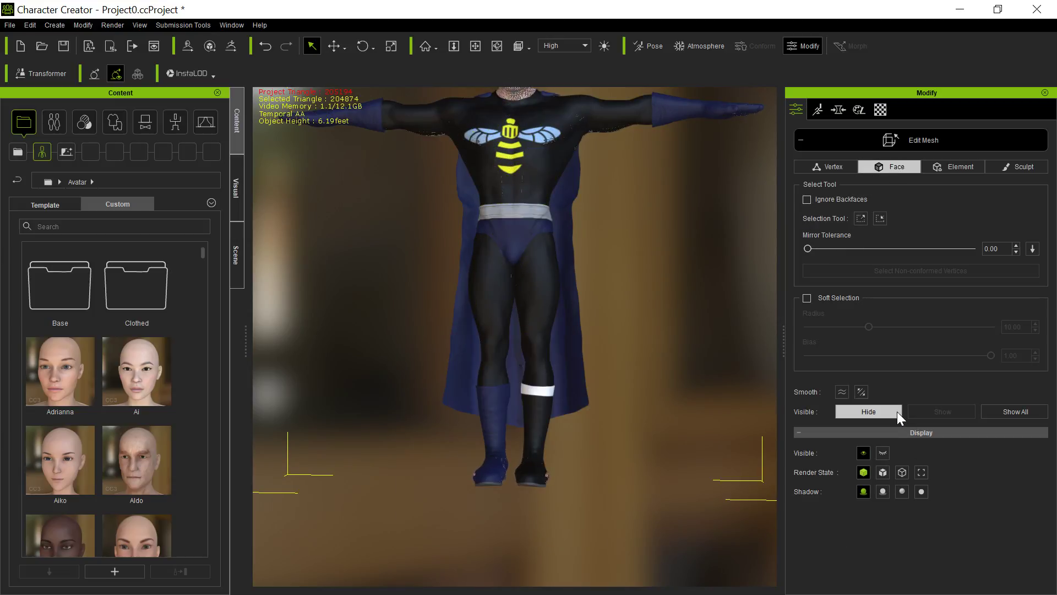
click(881, 139)
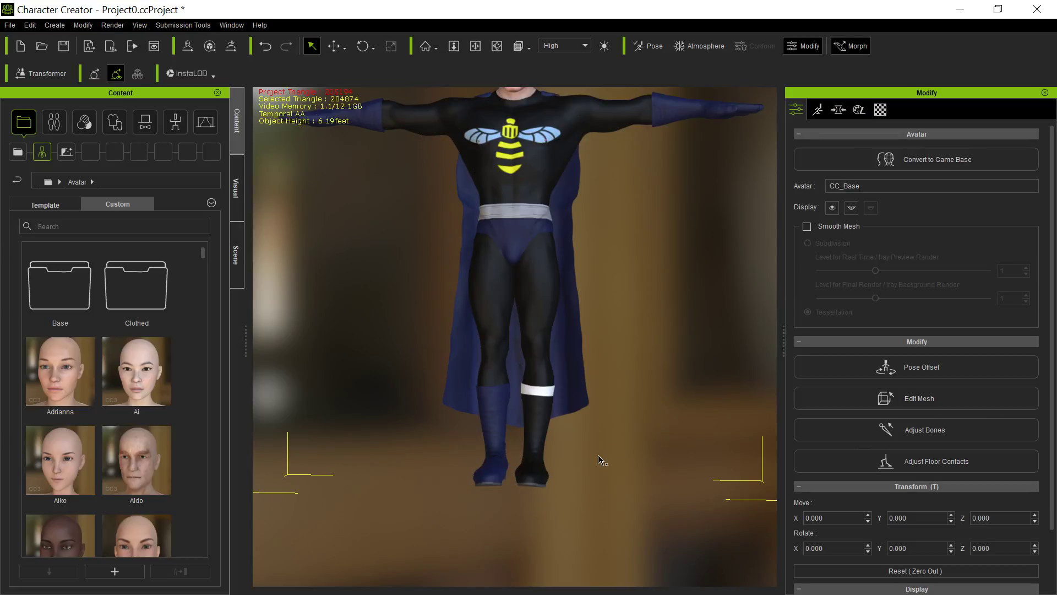
Examine the whole costumed figure from the front and from angled views, checking the fit of the suit, cape and boots.
middle_drag(621, 301, 625, 384)
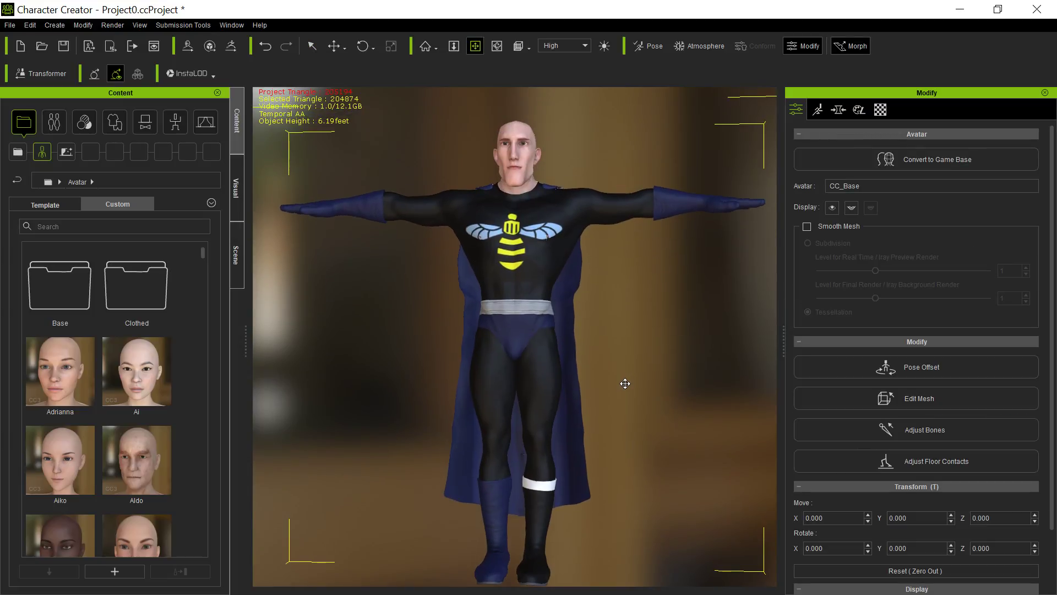
right_drag(645, 355, 767, 418)
middle_drag(647, 445, 678, 420)
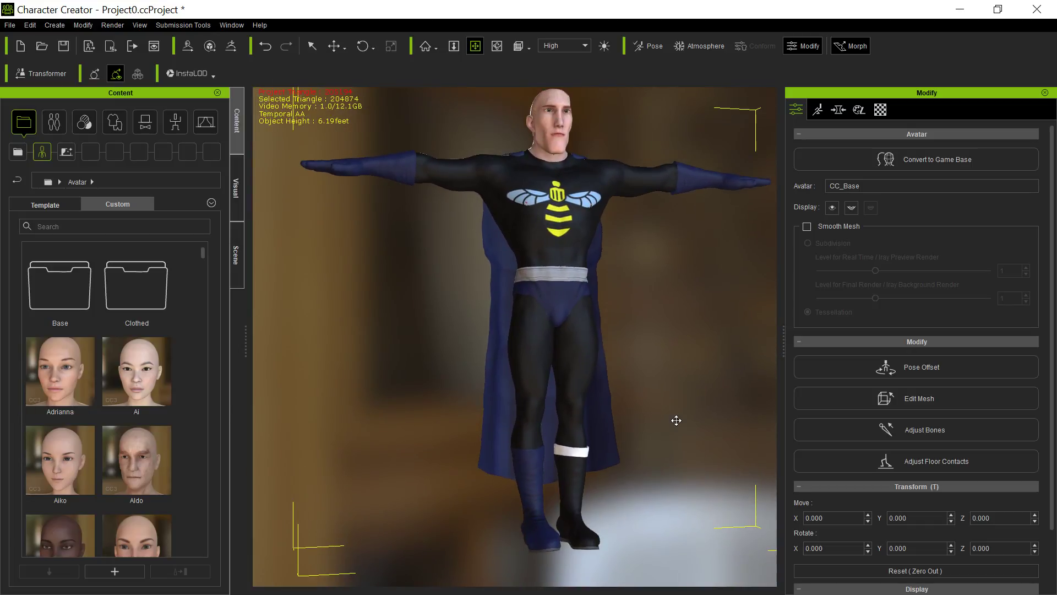
scroll(639, 408, up, 5)
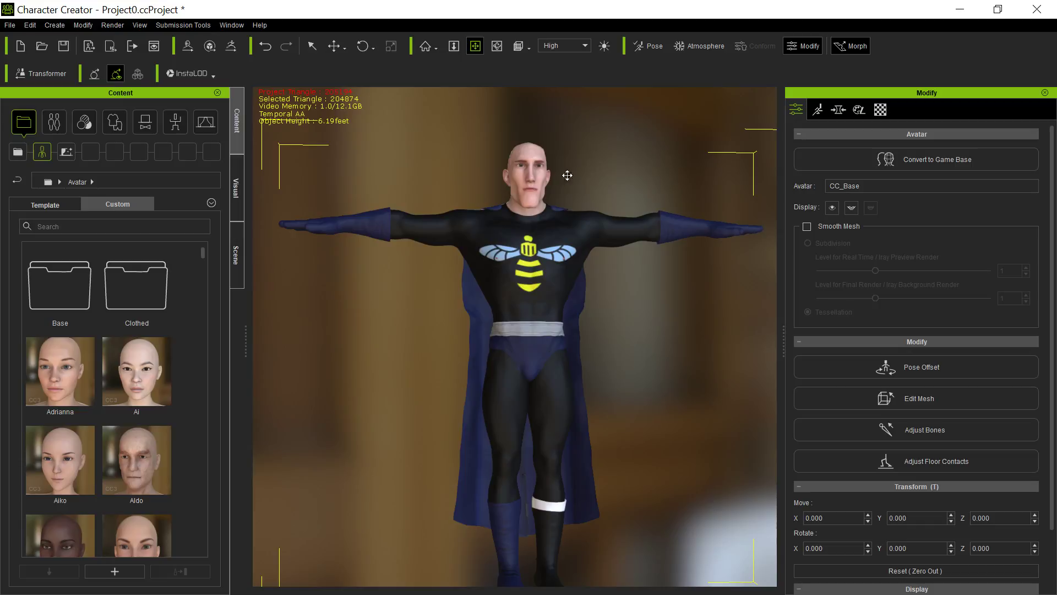
right_drag(535, 268, 545, 291)
right_drag(449, 319, 619, 293)
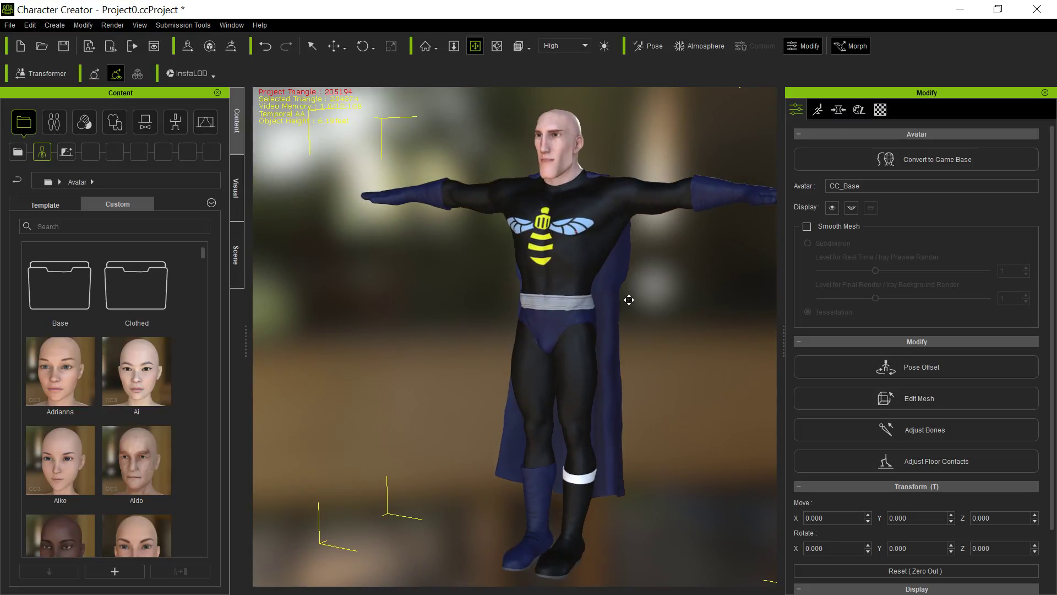
right_drag(503, 378, 643, 369)
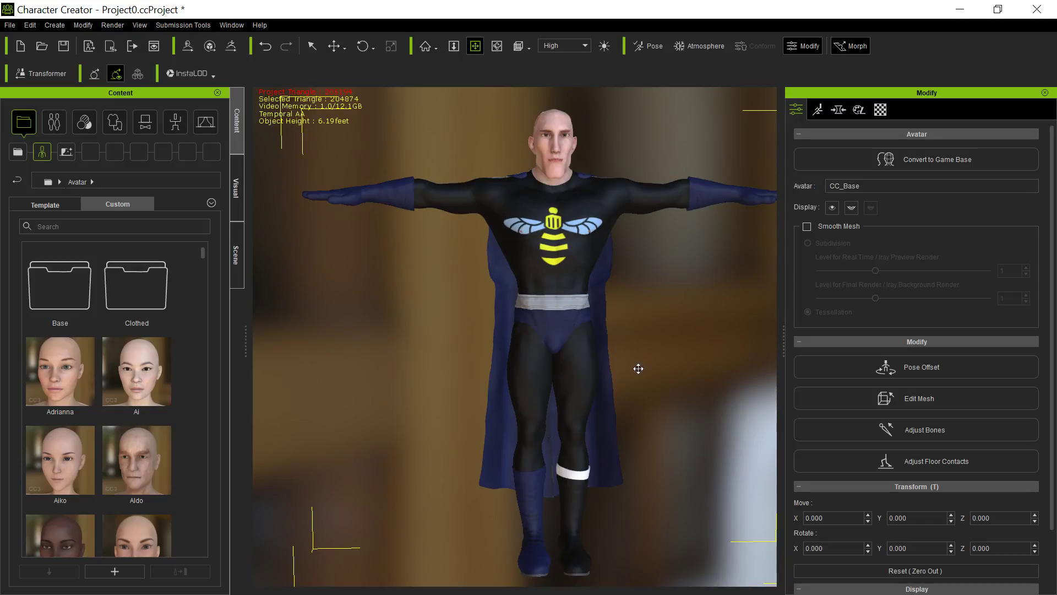
middle_drag(592, 406, 570, 397)
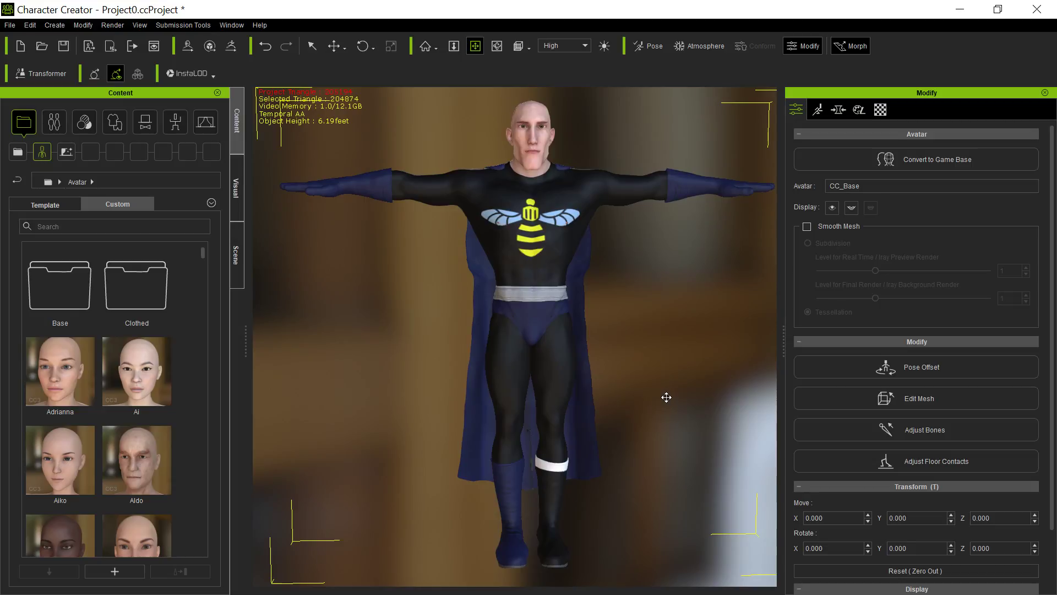